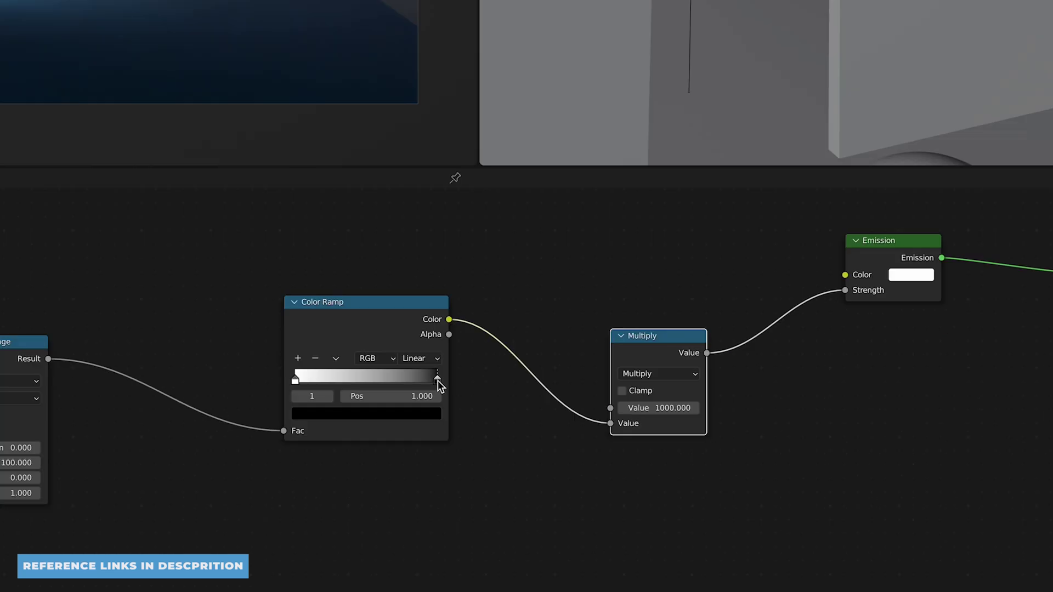
Step: Compare the "intCeilingVol decay off" and "intCeilingVol adjusted" render slots
drag(438, 380, 316, 385)
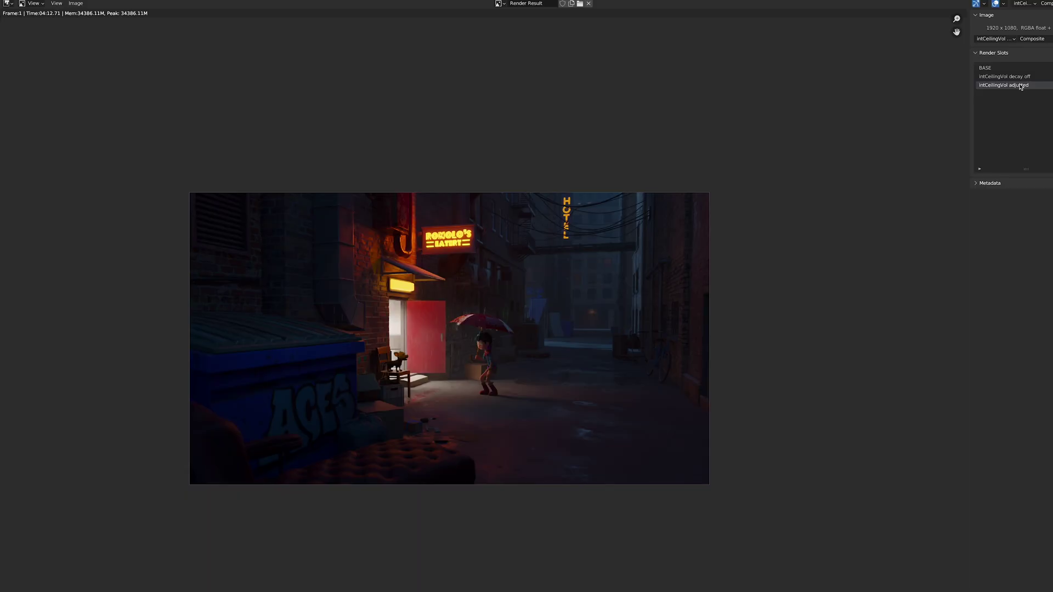
click(1017, 76)
click(1019, 85)
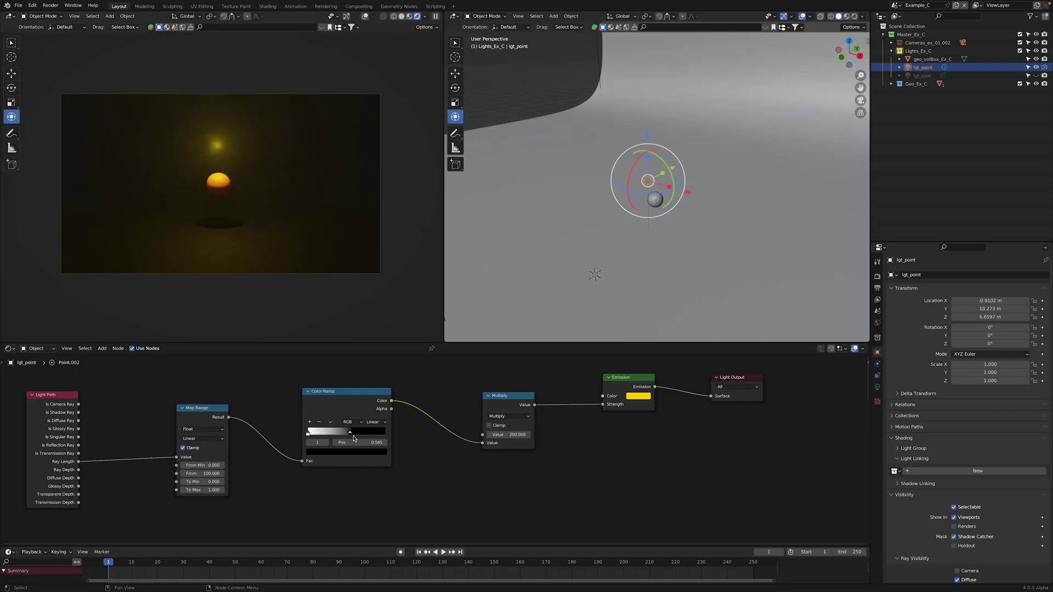
Step: Slide the dark stop of the lgt_point light's Color Ramp to adjust the light's falloff
drag(353, 439, 311, 438)
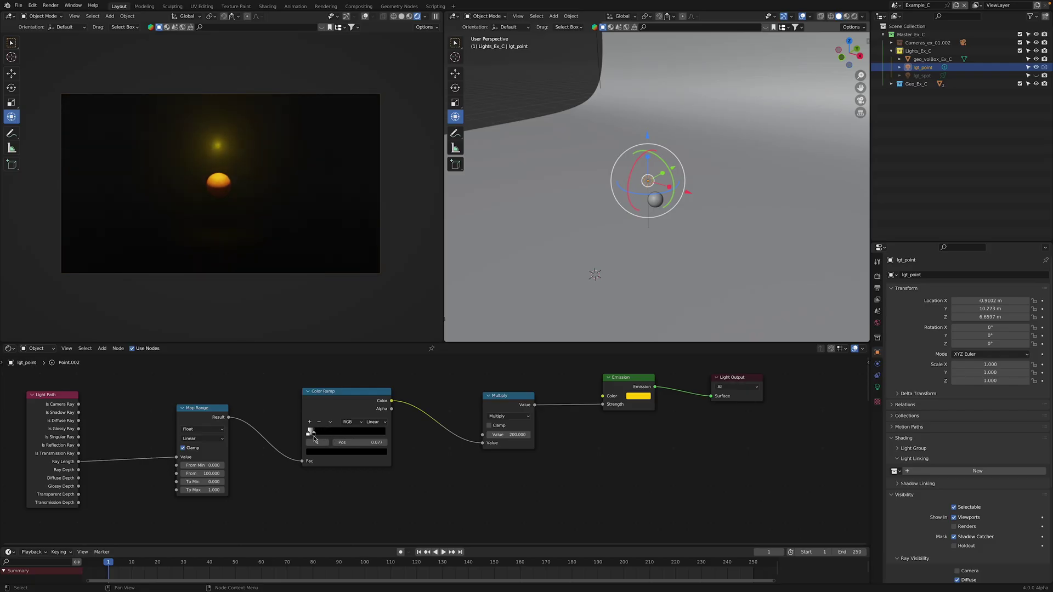
drag(333, 452, 367, 452)
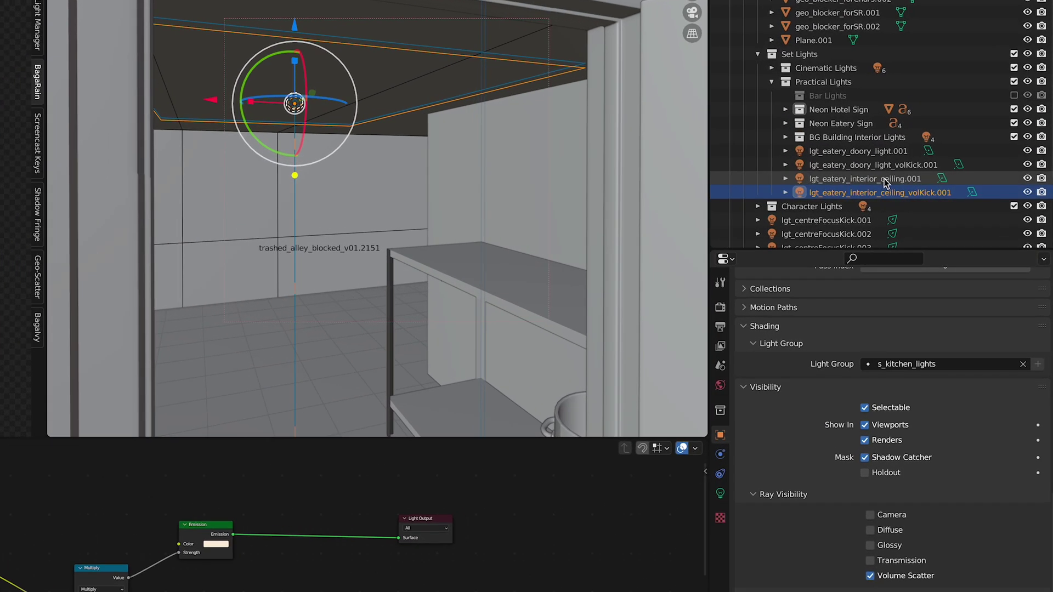
Step: Select lgt_eatery_interior_ceiling_volKick.001 after viewing the plain ceiling light, and highlight its nodes from Light Path through Multiply
click(884, 179)
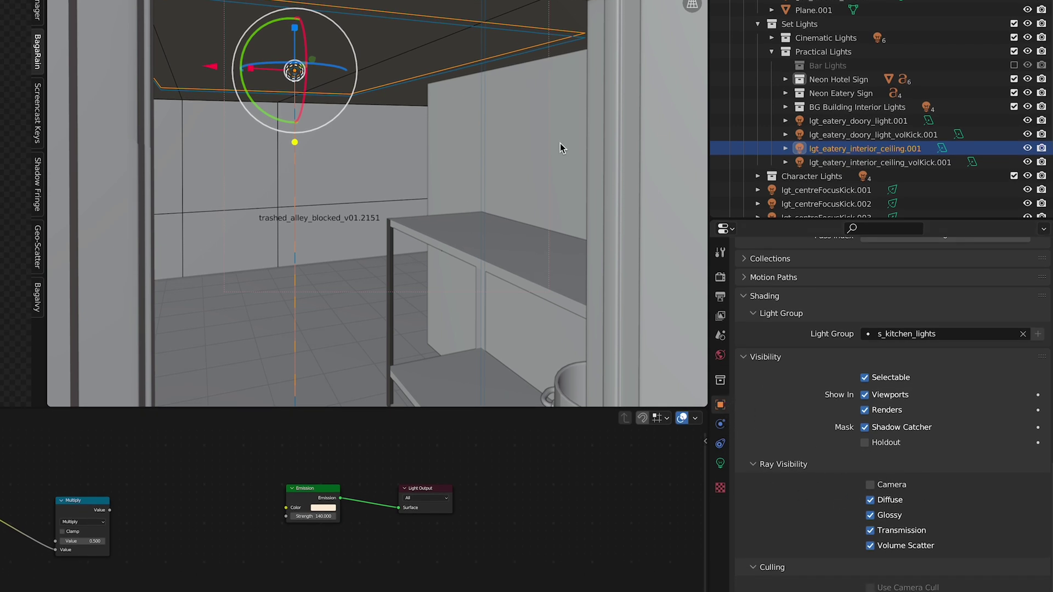
click(894, 165)
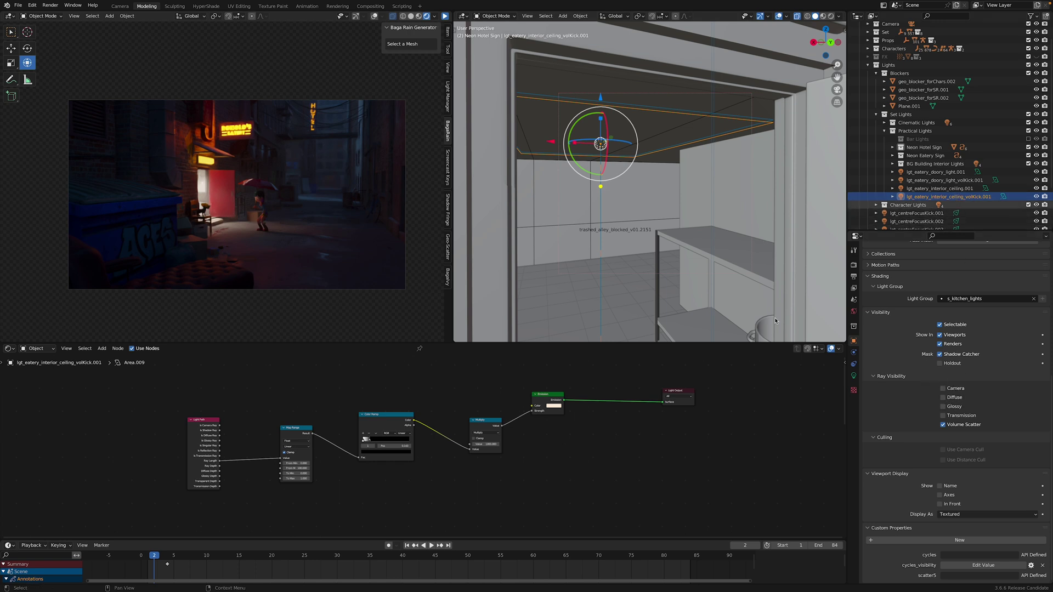
middle_drag(641, 430, 664, 428)
drag(530, 392, 169, 514)
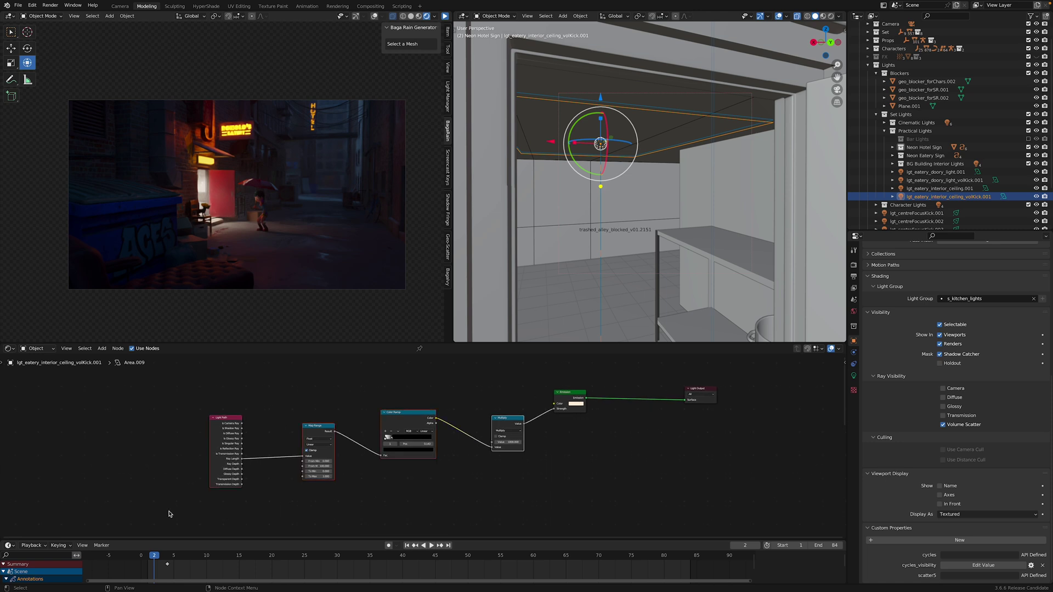
middle_drag(319, 403, 291, 406)
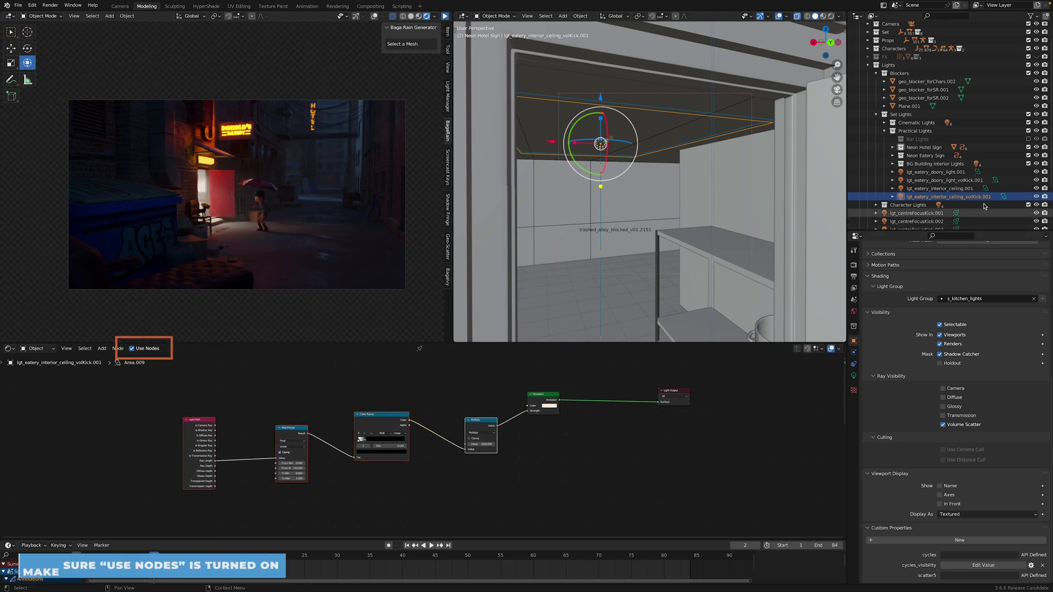
Step: Examine the shader node tree of the lgt_eatery_interior_ceiling.001 light
click(954, 189)
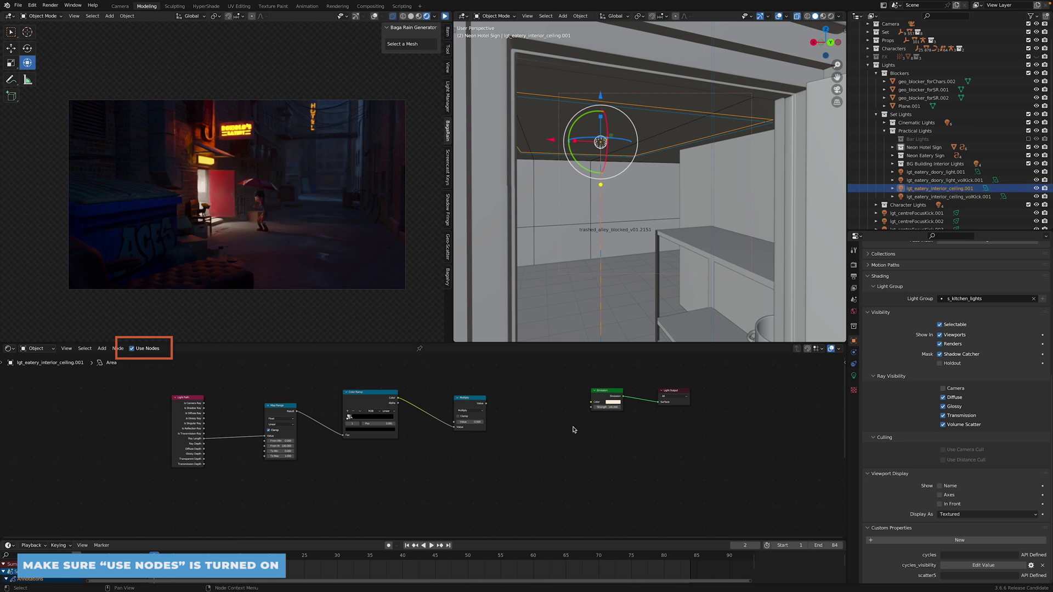
middle_drag(574, 429, 613, 443)
scroll(638, 430, down, 1)
scroll(623, 437, down, 1)
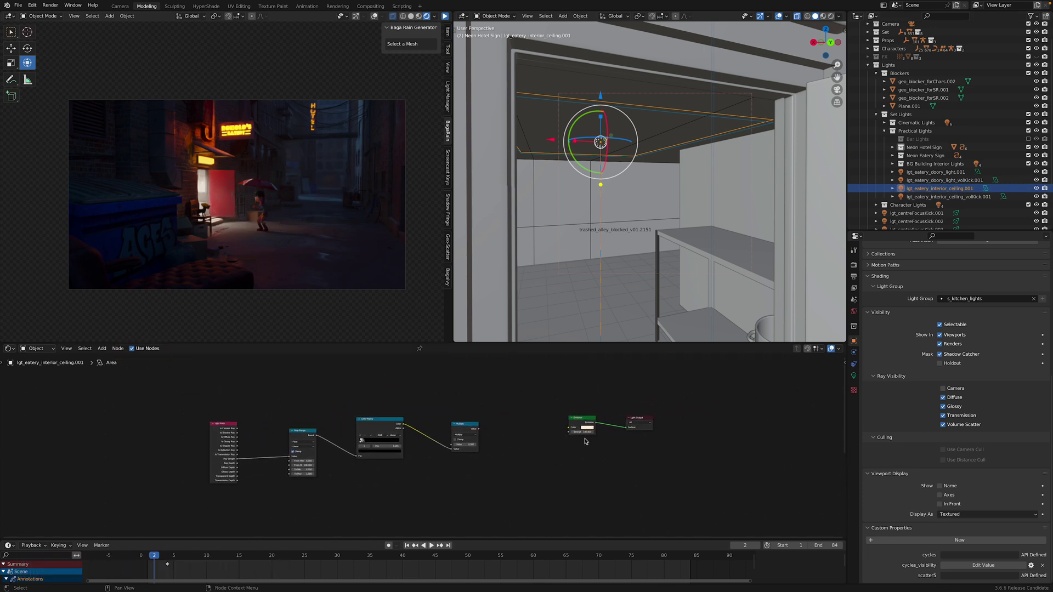
scroll(547, 445, up, 1)
middle_drag(542, 433, 548, 426)
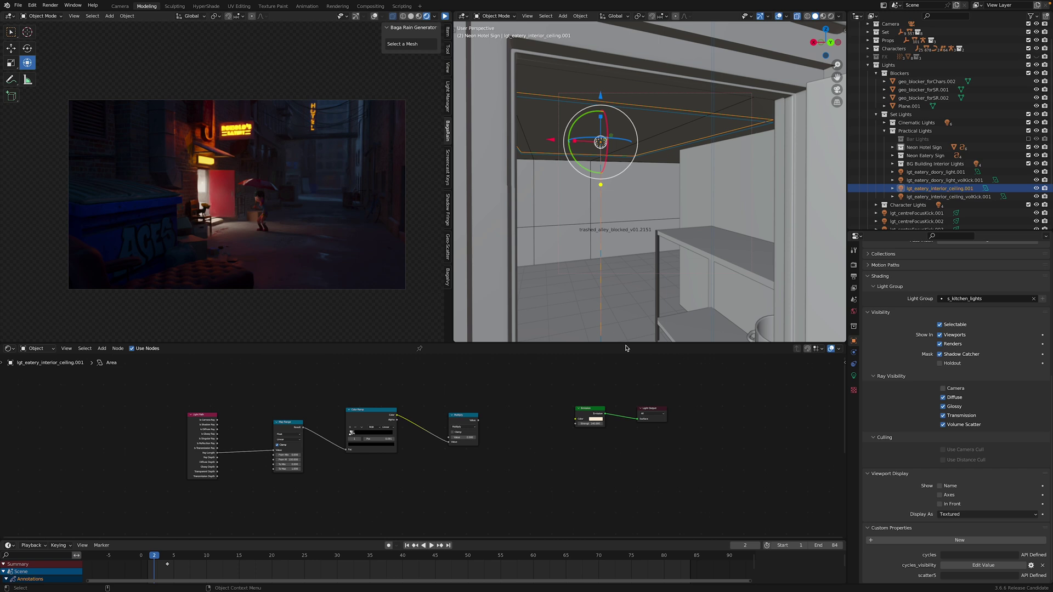
Step: Reselect the lgt_eatery_interior_ceiling_volKick.001 light and highlight the four nodes feeding its Emission strength
click(943, 197)
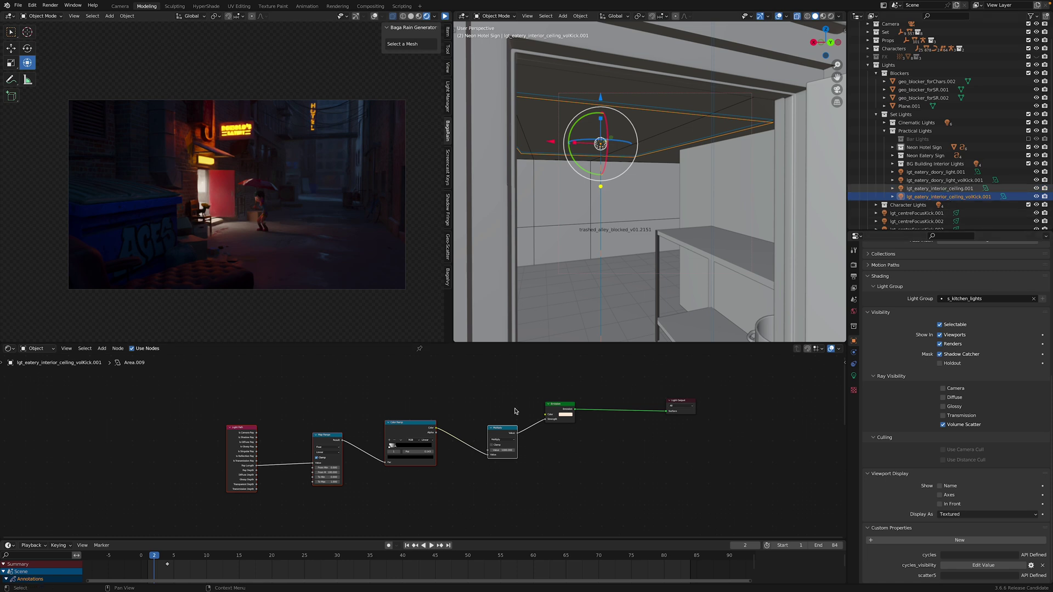
key(ctrl+z)
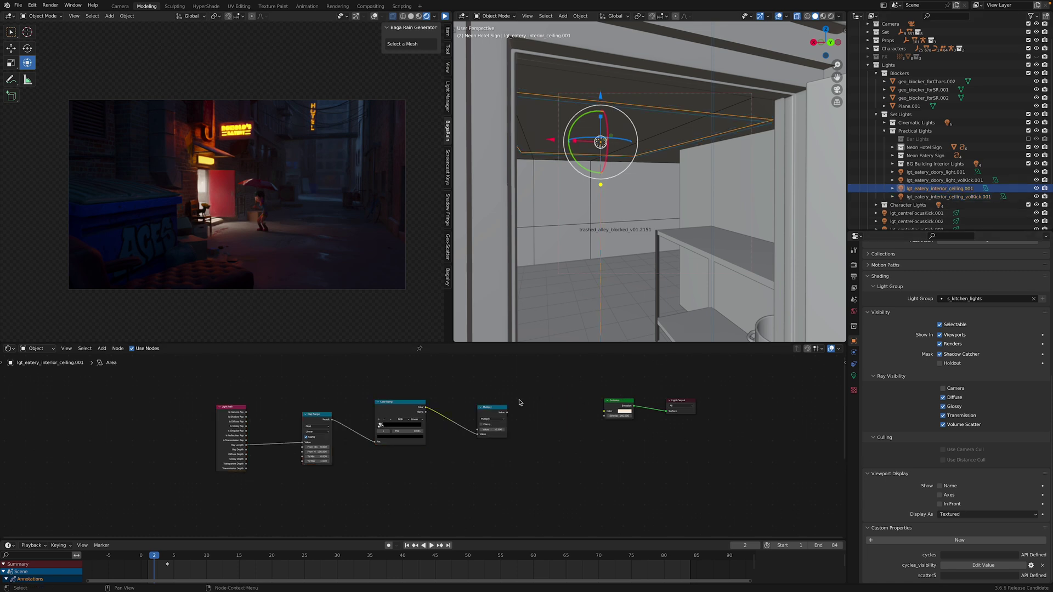
click(950, 197)
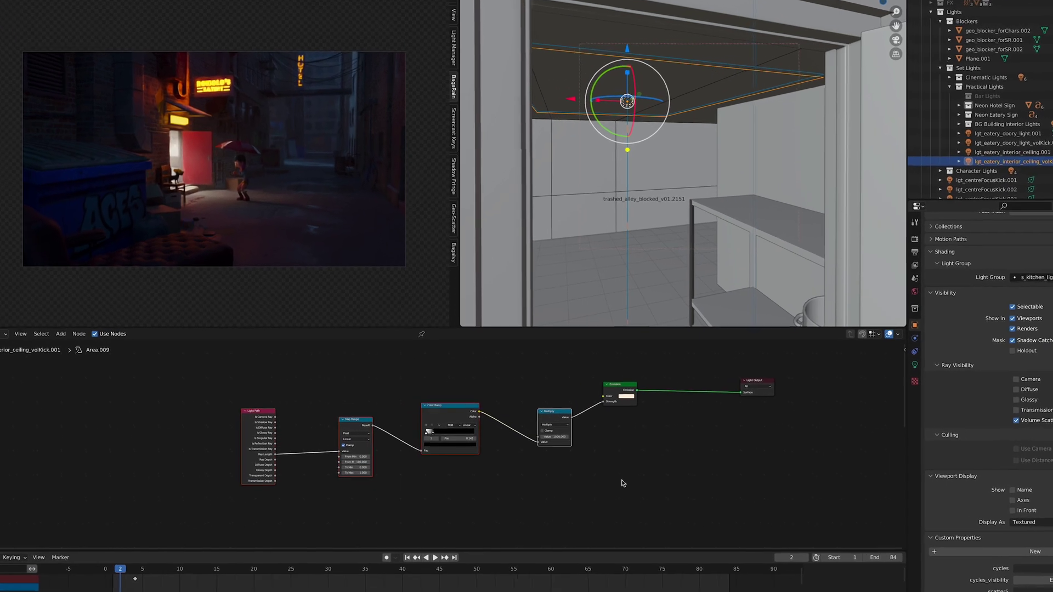
middle_drag(623, 458, 635, 463)
drag(620, 392, 246, 509)
scroll(729, 437, up, 3)
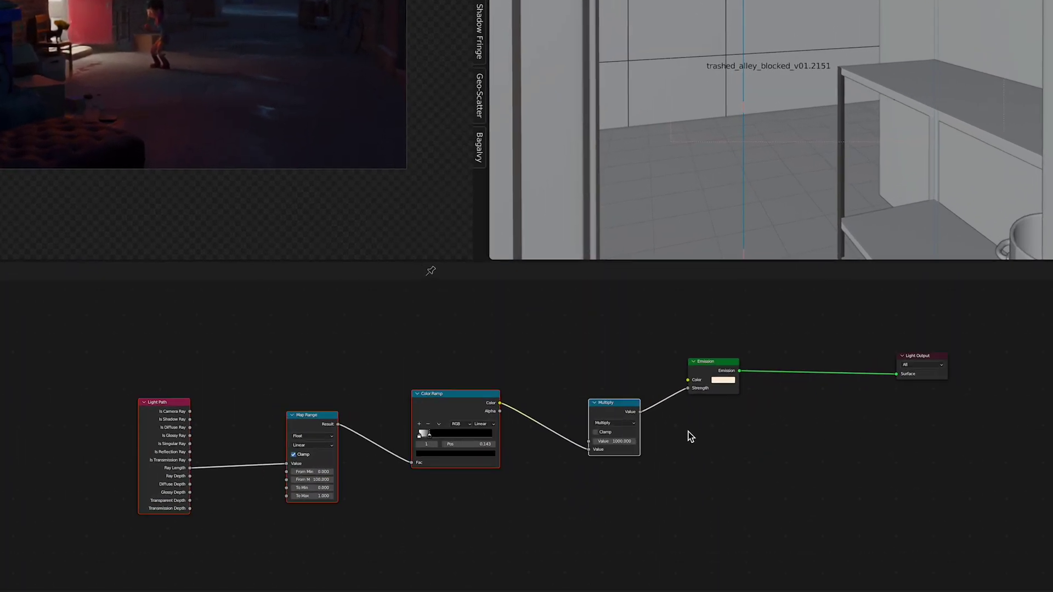
Step: Deselect the nodes and view the node categories available for adding to the light's shader
click(736, 433)
key(shift+a)
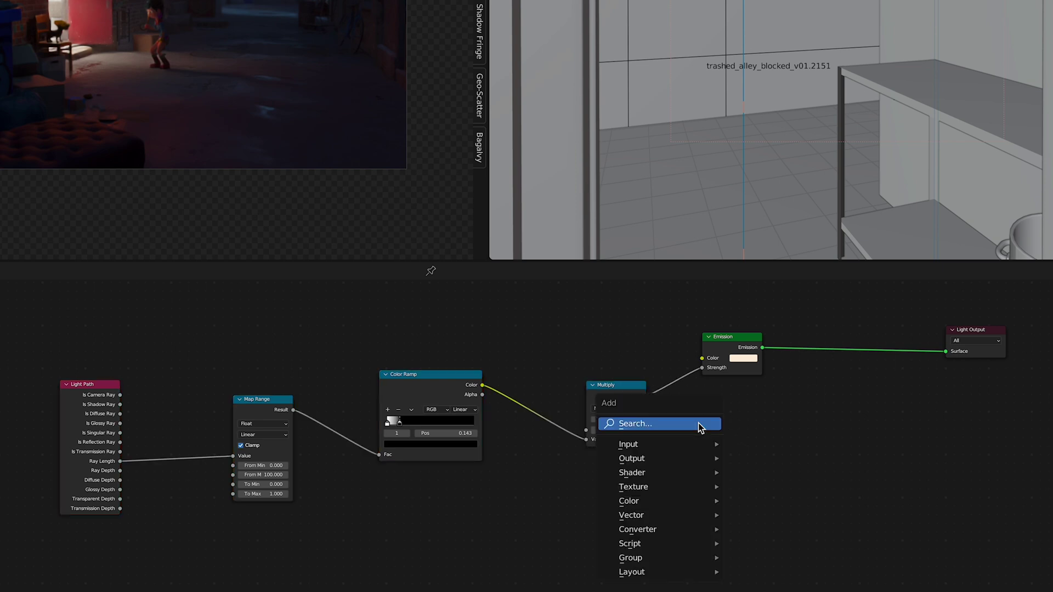
click(700, 424)
key(Escape)
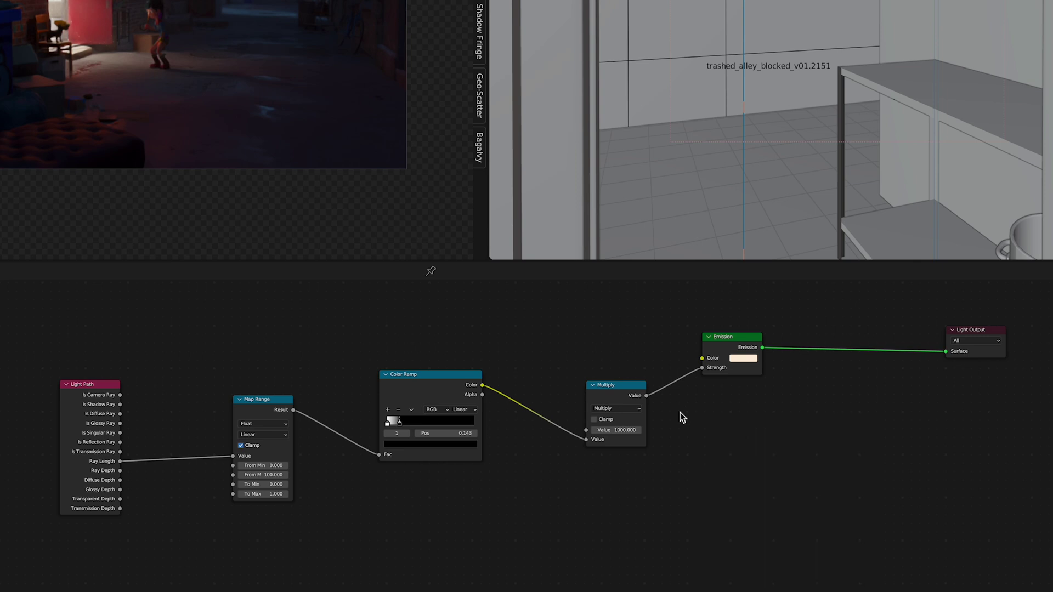
key(shift+a)
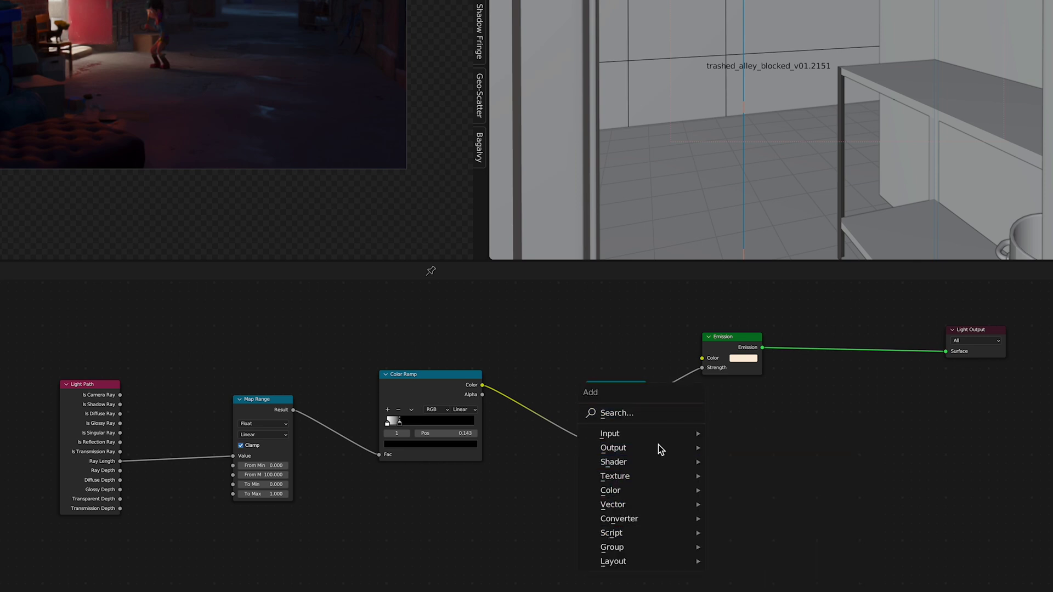
Step: Examine the Multiply node's operation choices and its unconnected value input
middle_drag(608, 393, 627, 386)
scroll(639, 383, up, 1)
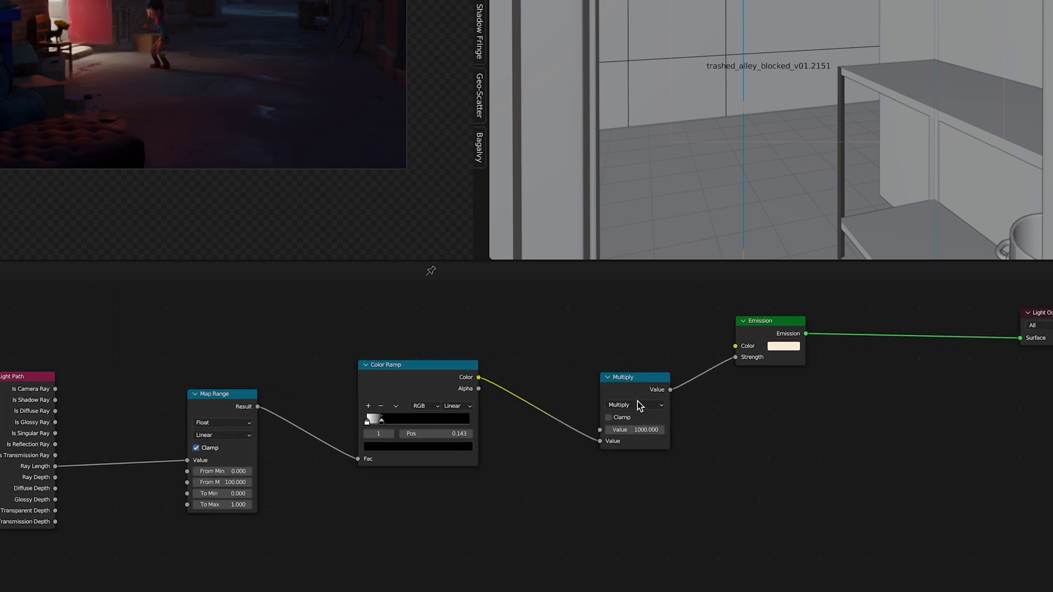
click(636, 403)
middle_drag(725, 391, 737, 392)
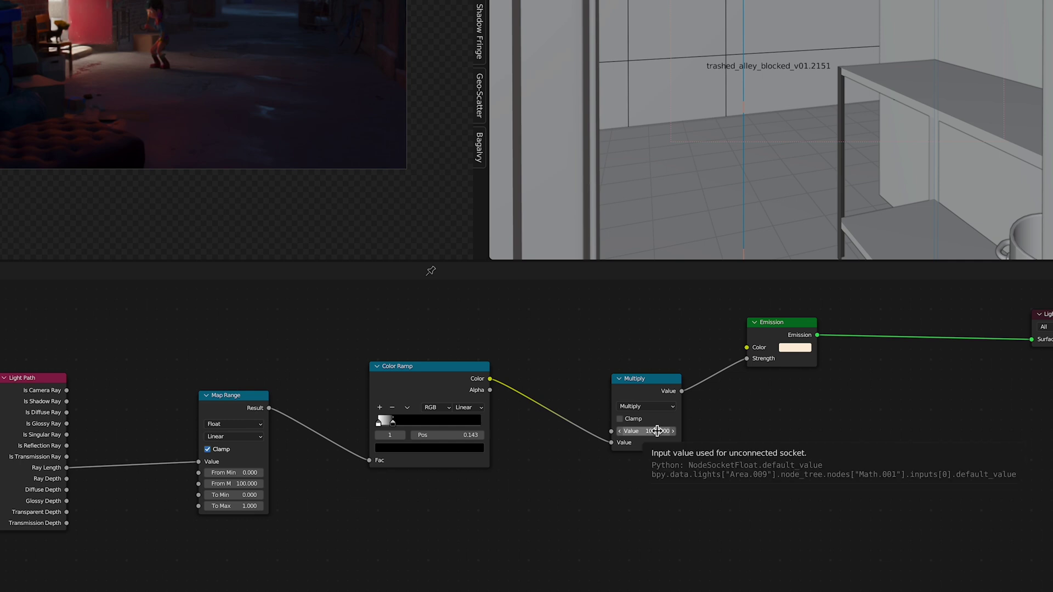
middle_drag(711, 420, 632, 405)
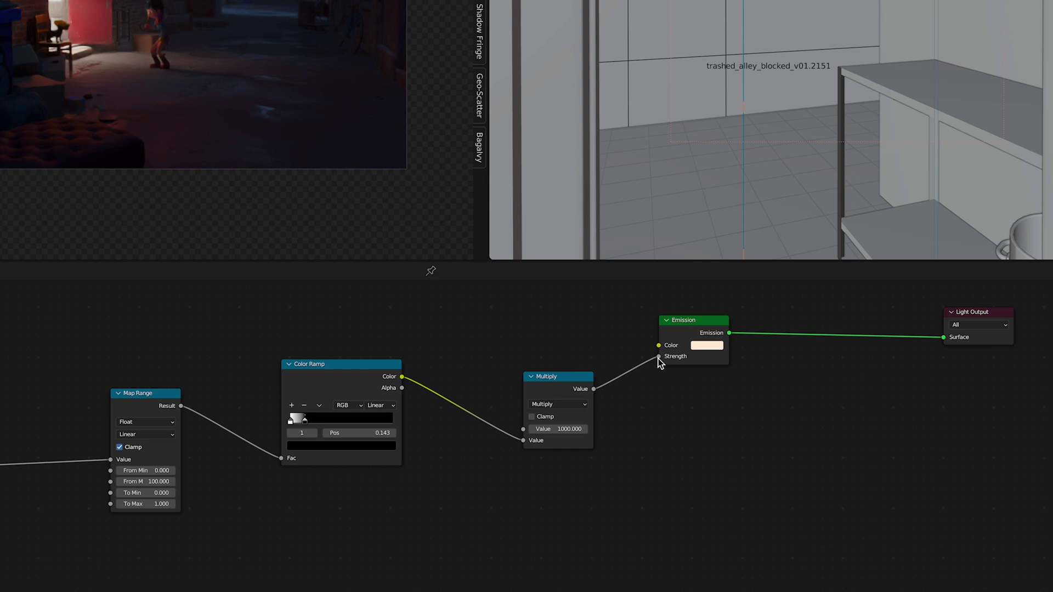
Step: Disconnect the Multiply output from the Emission node's Strength input and link it again
drag(659, 357, 619, 355)
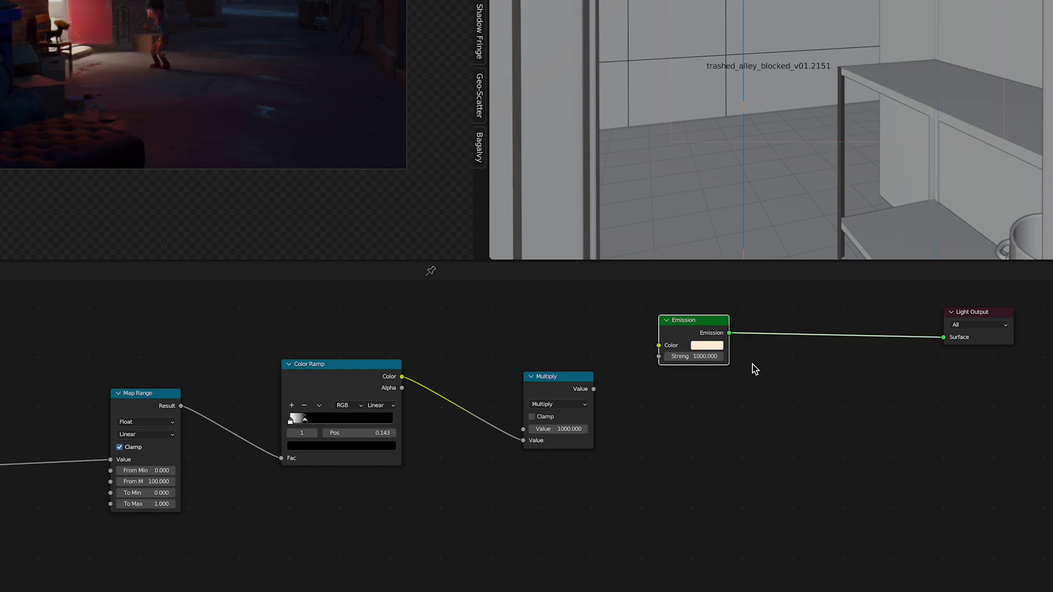
scroll(717, 374, up, 1)
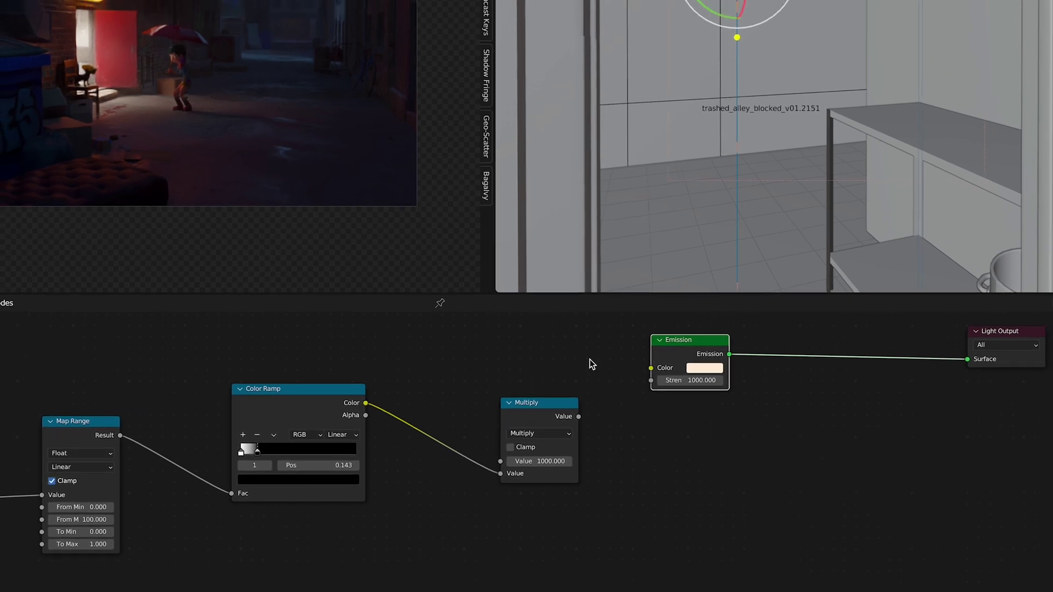
key(f)
middle_drag(457, 373, 551, 372)
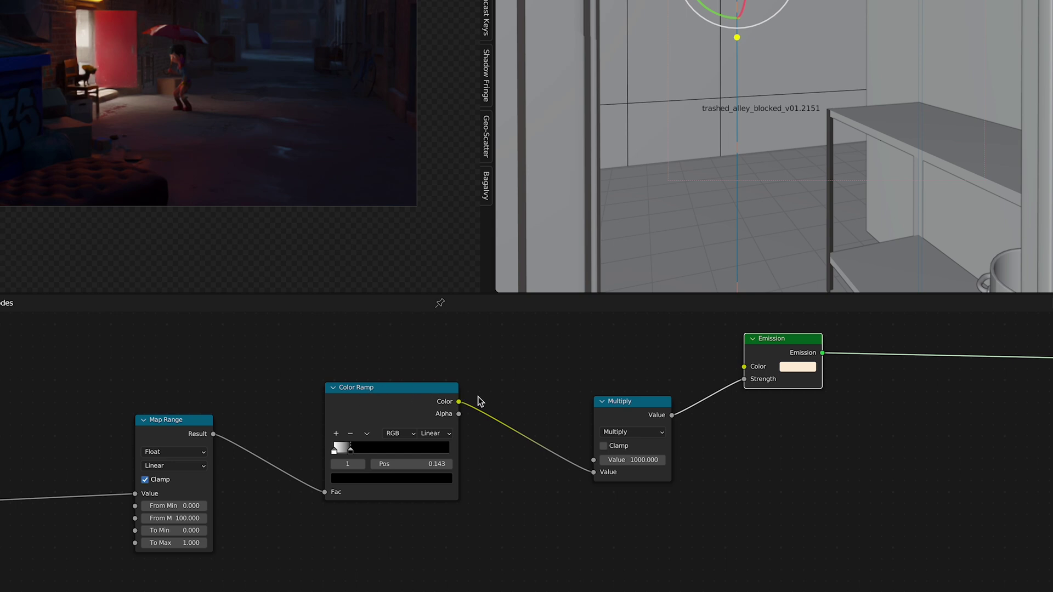
Step: Try B-Spline interpolation on the Color Ramp and switch it back to Linear
middle_drag(595, 407, 584, 406)
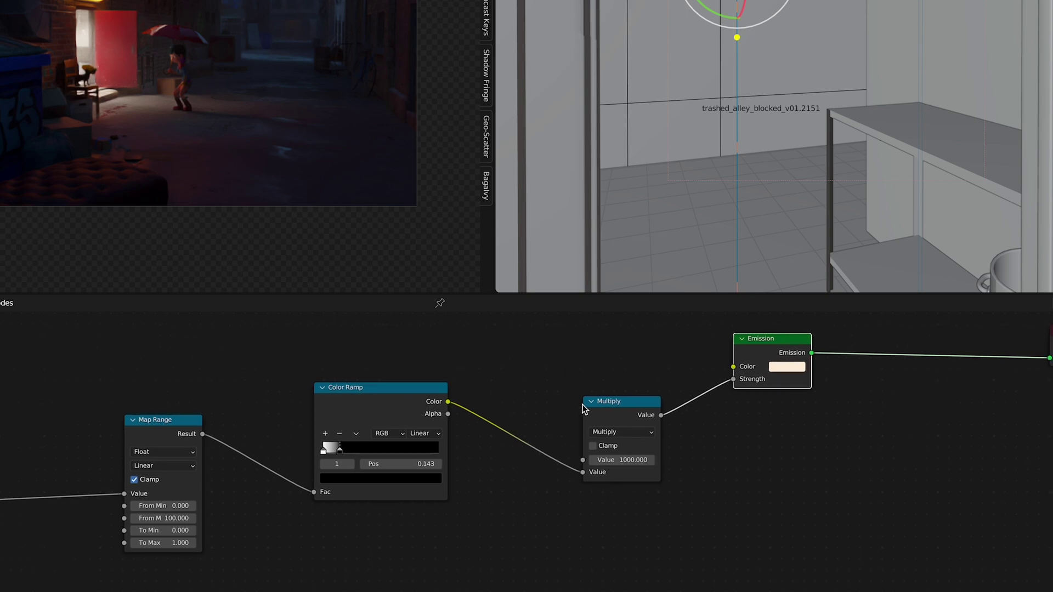
middle_drag(472, 414, 507, 409)
scroll(554, 419, up, 2)
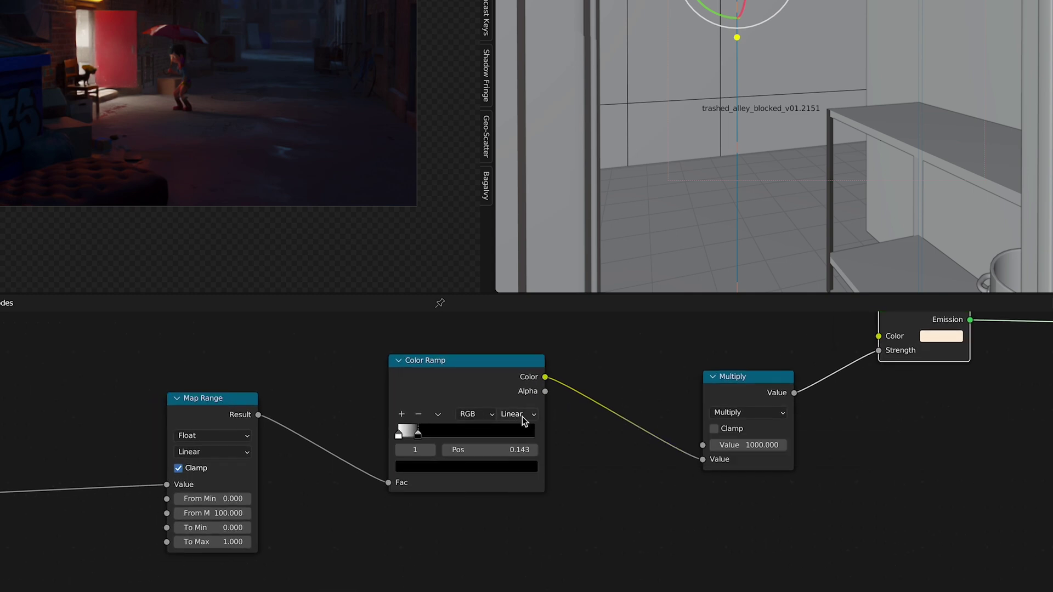
click(522, 416)
click(522, 416)
middle_drag(550, 474, 567, 468)
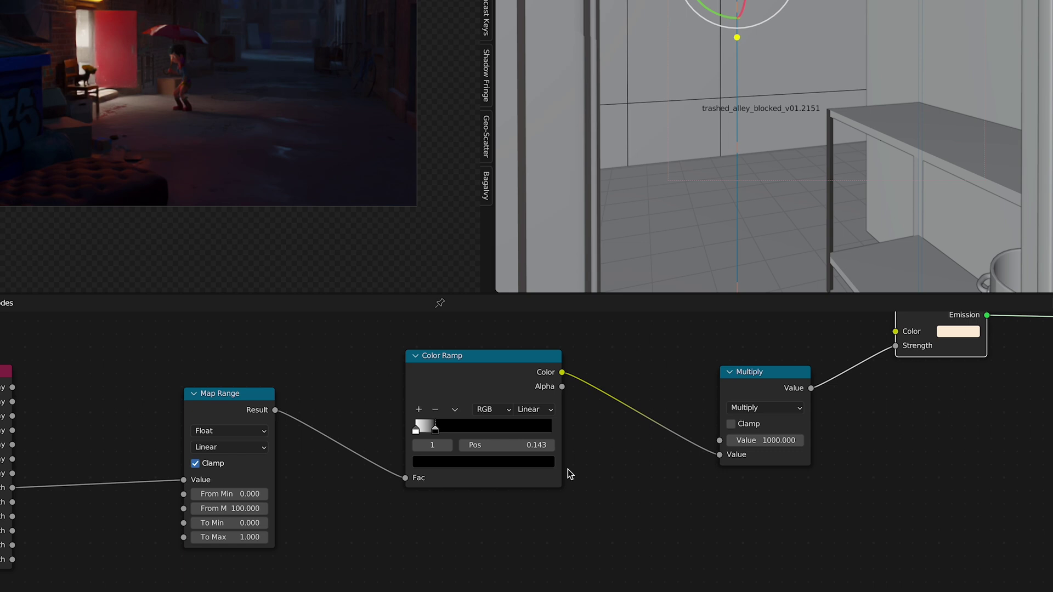
click(531, 410)
click(551, 467)
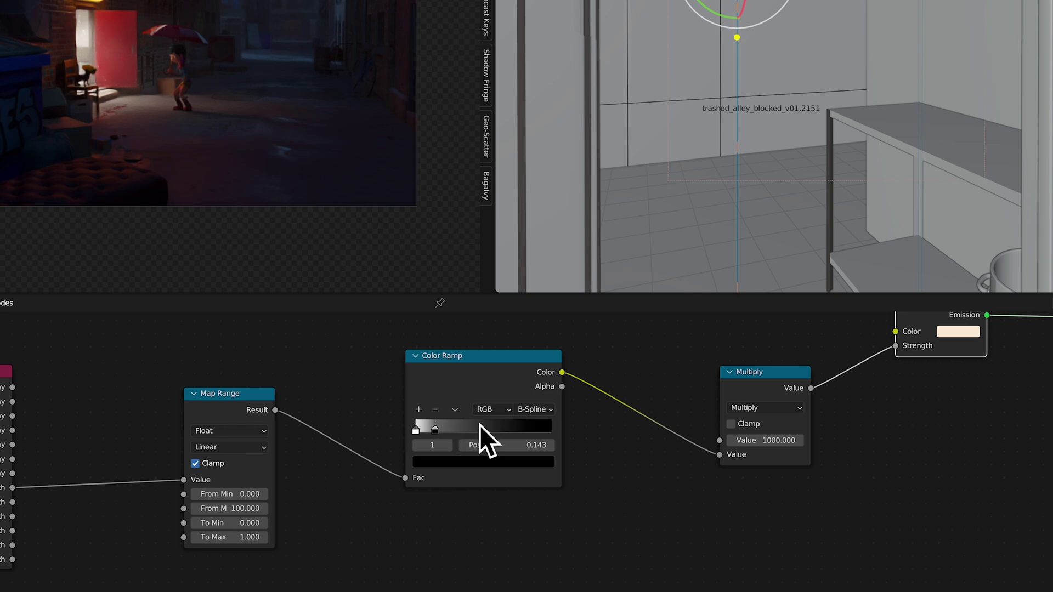
click(532, 410)
click(543, 452)
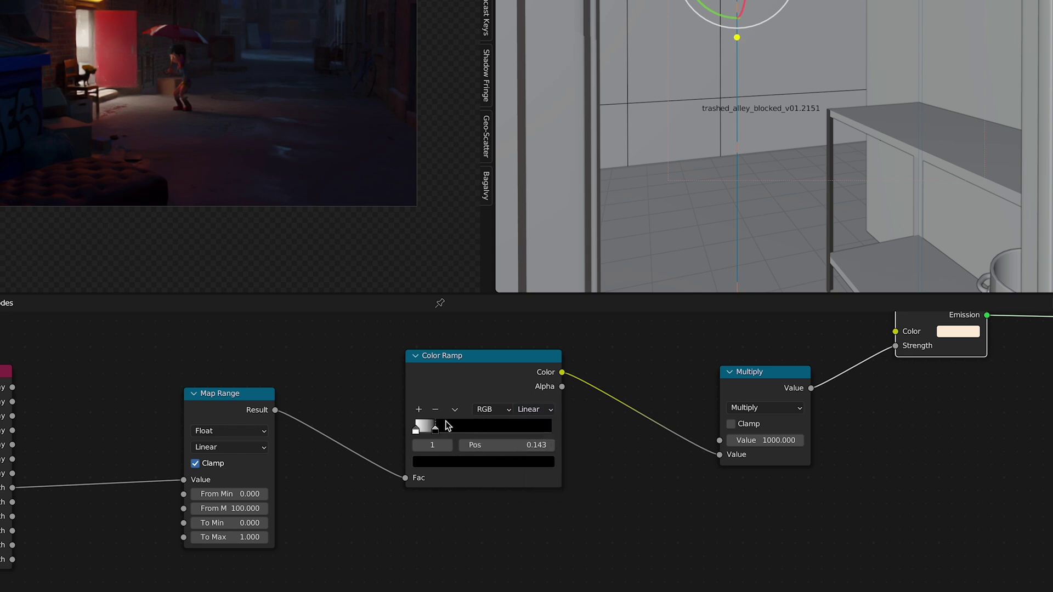
Step: Examine how the Light Path's Ray Length passes through the Map Range node into the Color Ramp
scroll(404, 428, up, 1)
scroll(402, 424, up, 1)
middle_drag(387, 416, 365, 454)
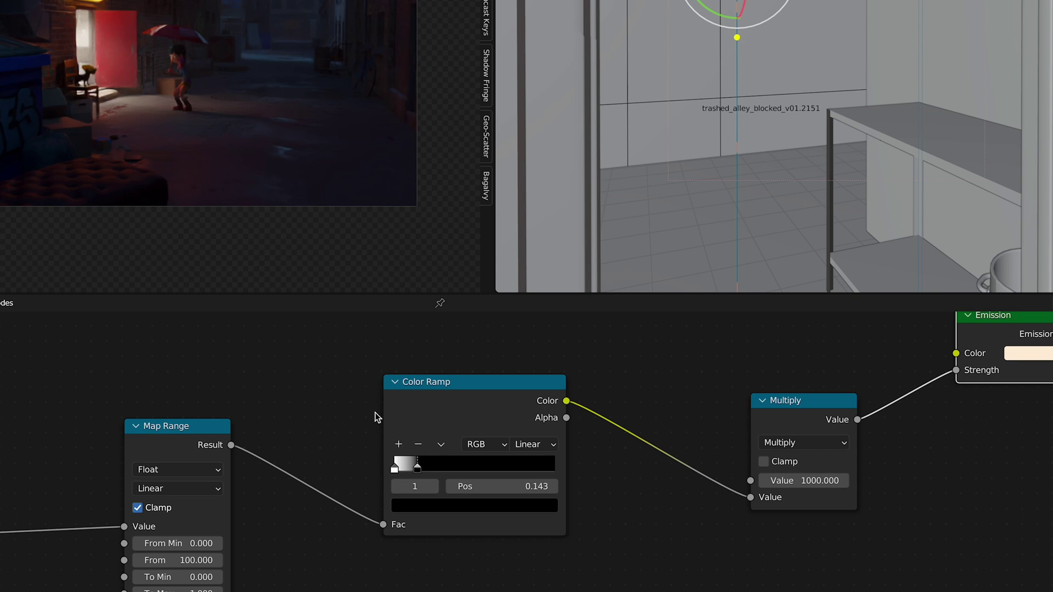
scroll(351, 409, down, 1)
scroll(347, 390, down, 2)
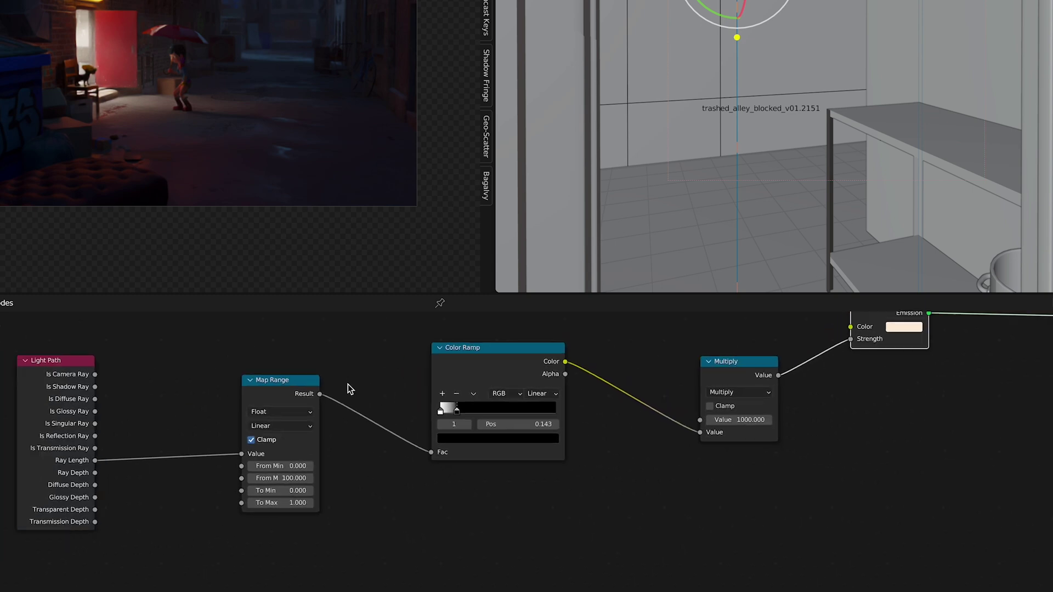
middle_drag(418, 399, 458, 394)
scroll(351, 406, up, 2)
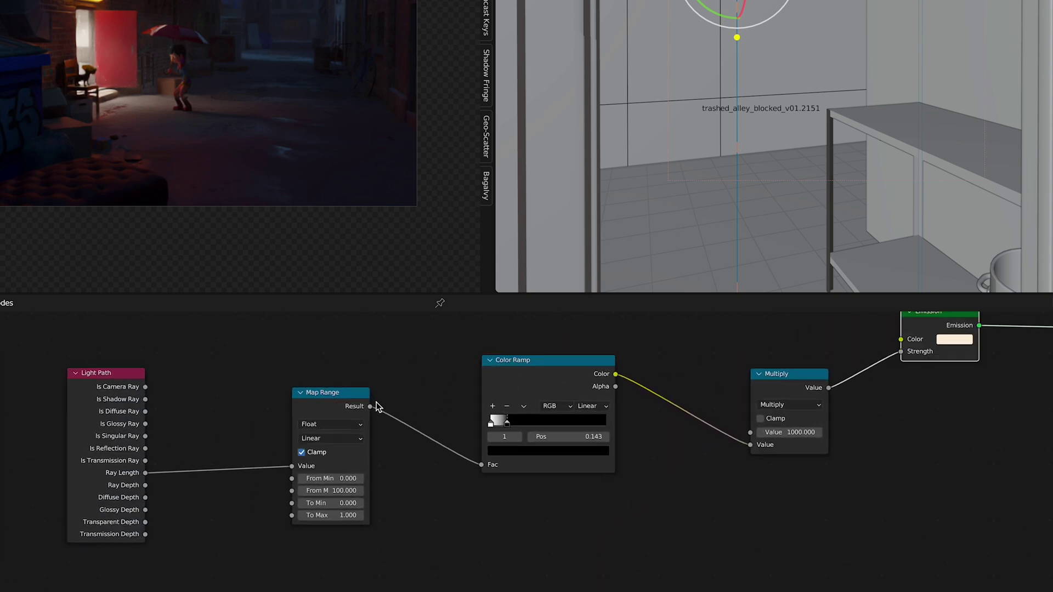
middle_drag(392, 404, 447, 396)
scroll(365, 382, down, 2)
scroll(357, 403, up, 3)
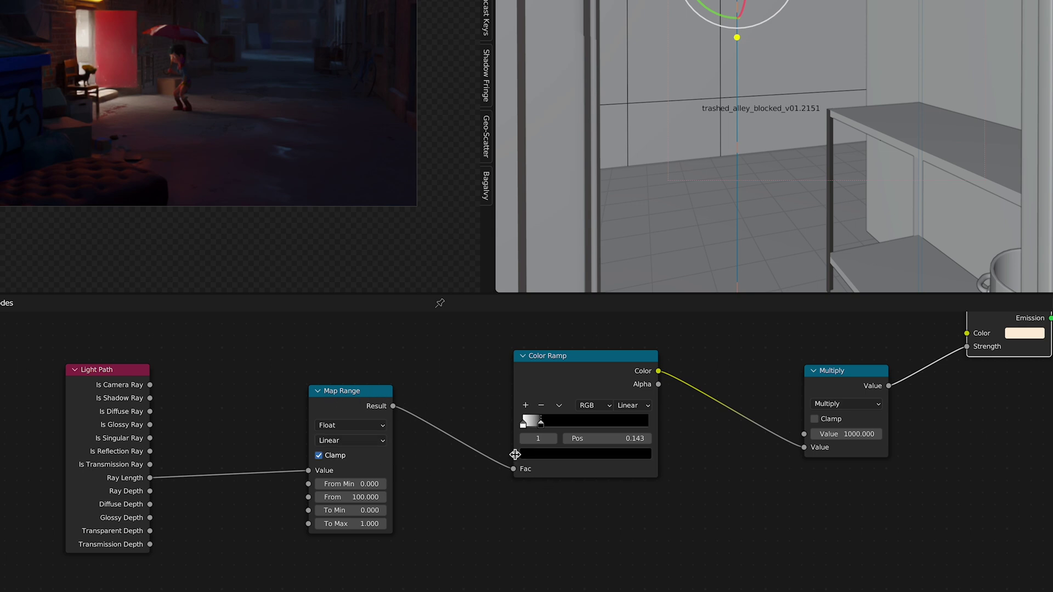
ctrl+scroll(395, 394, left, 3)
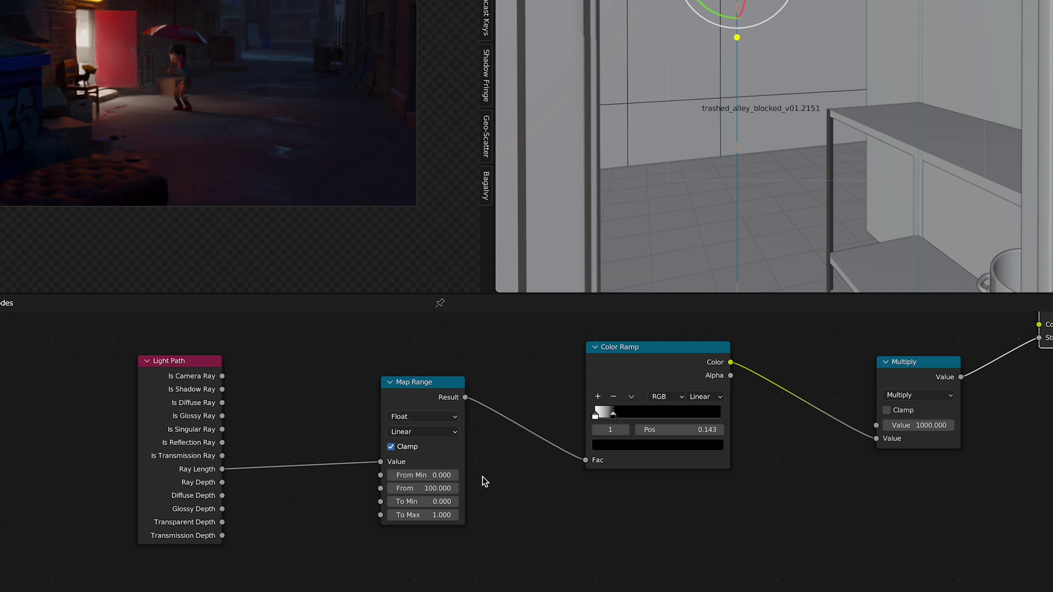
middle_drag(482, 479, 394, 458)
middle_drag(595, 452, 415, 463)
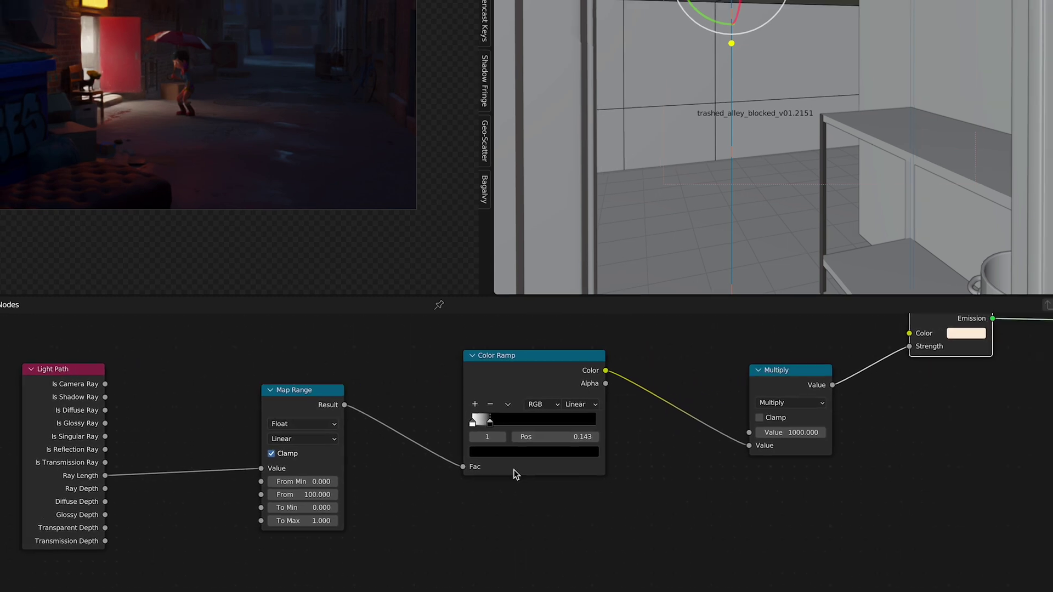
Step: Examine the complete node chain from Light Path through Map Range, Color Ramp, Multiply and Emission to the Light Output
middle_drag(776, 493, 563, 513)
scroll(553, 515, down, 7)
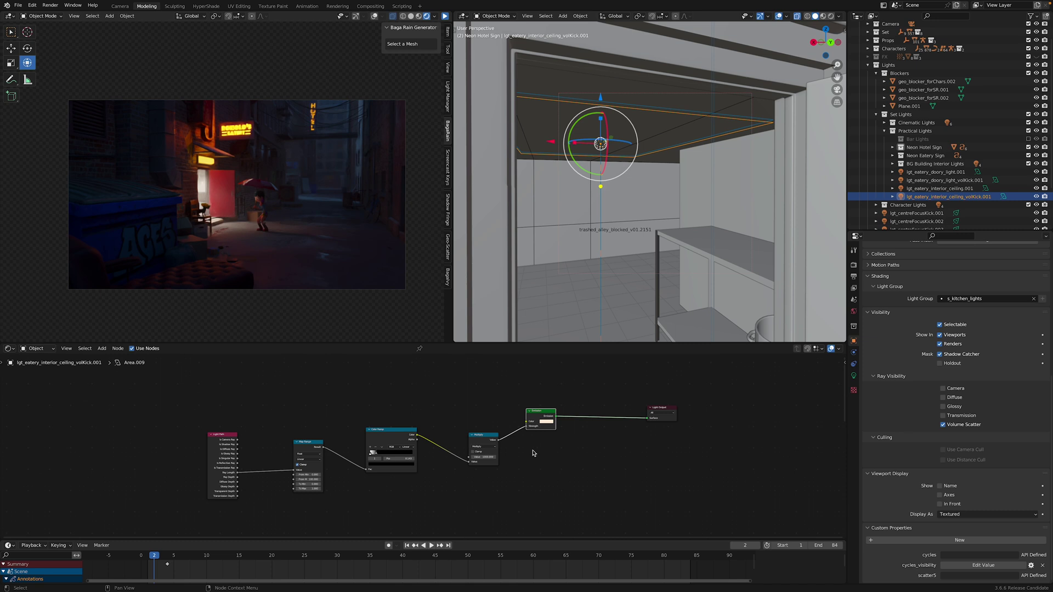
middle_drag(531, 451, 484, 445)
scroll(478, 451, down, 1)
scroll(483, 445, up, 1)
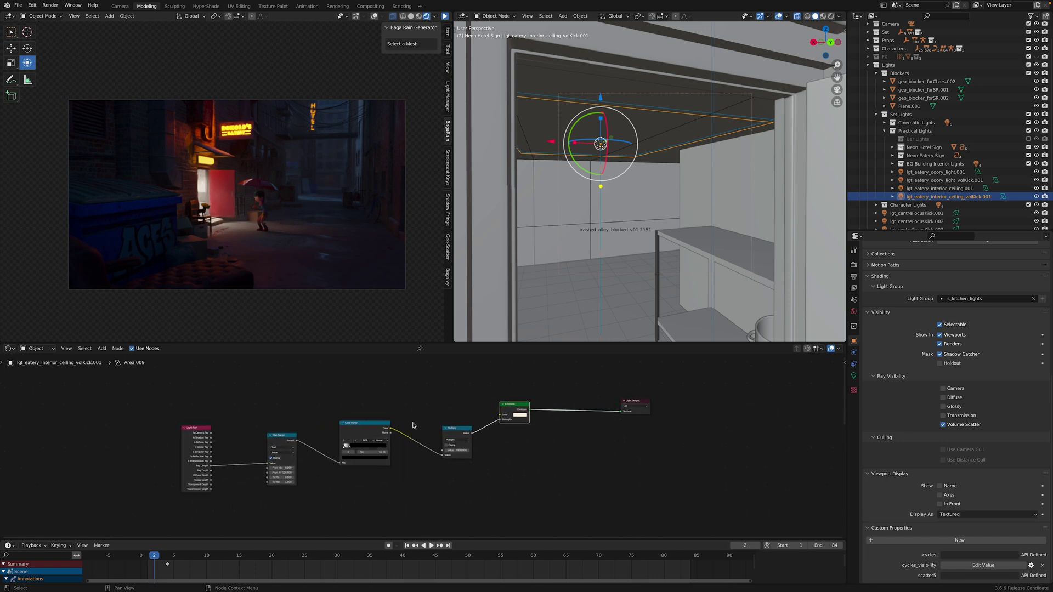
middle_drag(440, 422, 492, 390)
scroll(416, 407, up, 1)
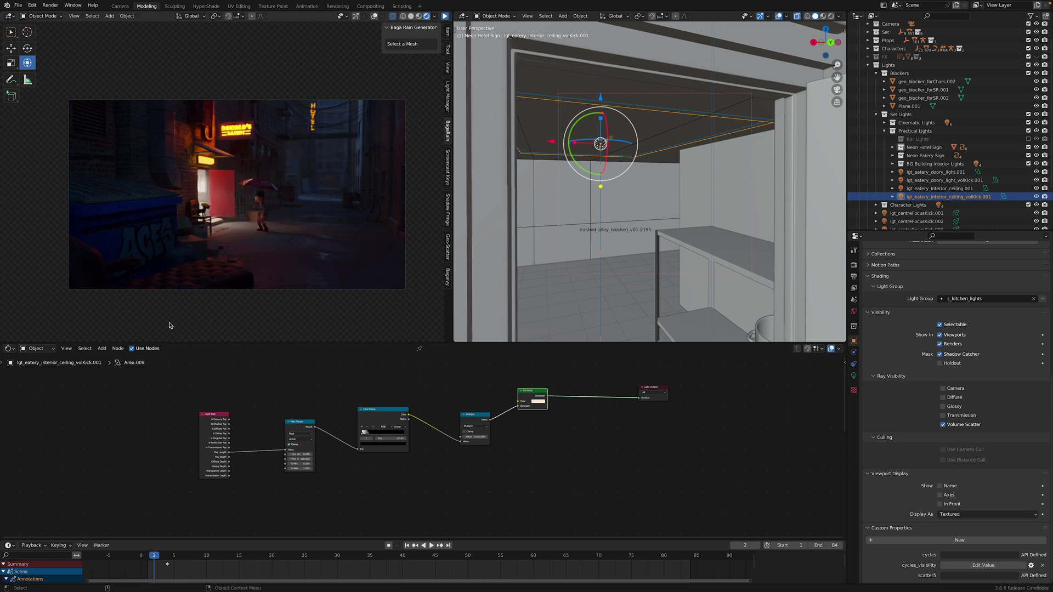
Step: Open the saved render result and compare the BASE slot with the intCeilingVol decay off slot
click(50, 5)
click(60, 49)
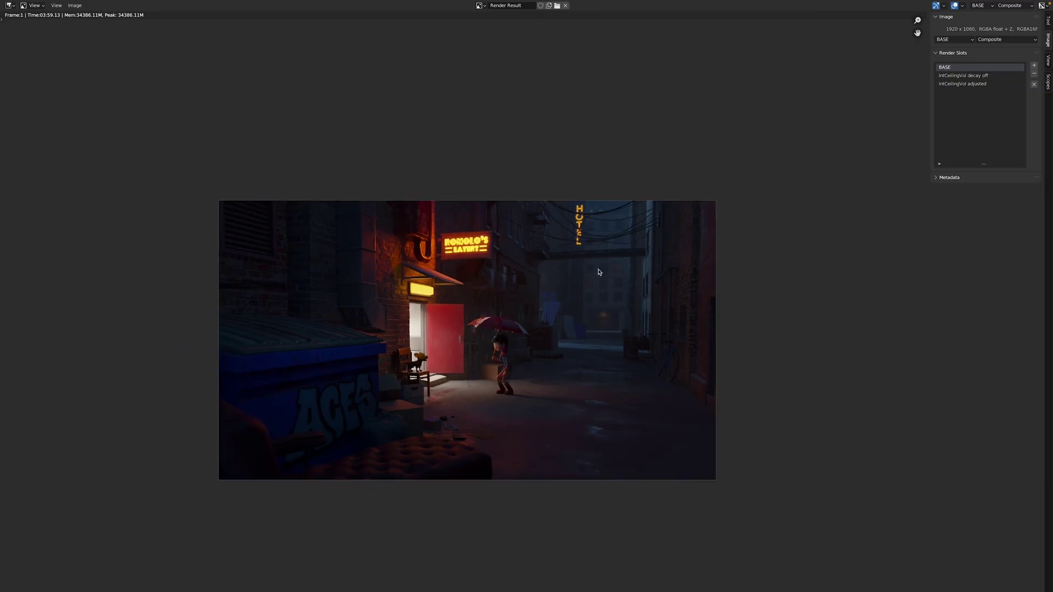
middle_drag(438, 343, 460, 335)
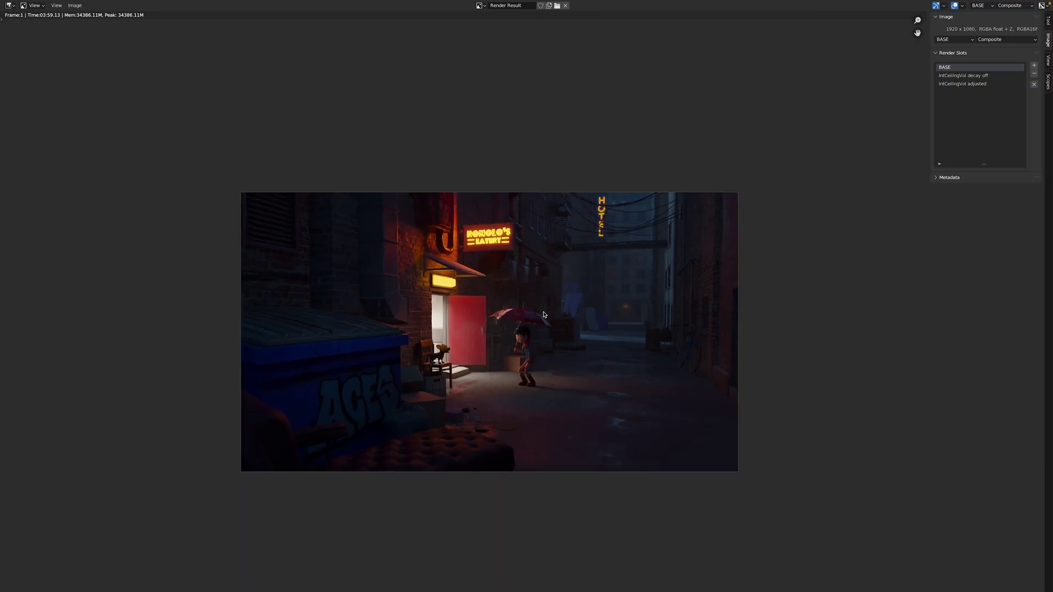
click(965, 77)
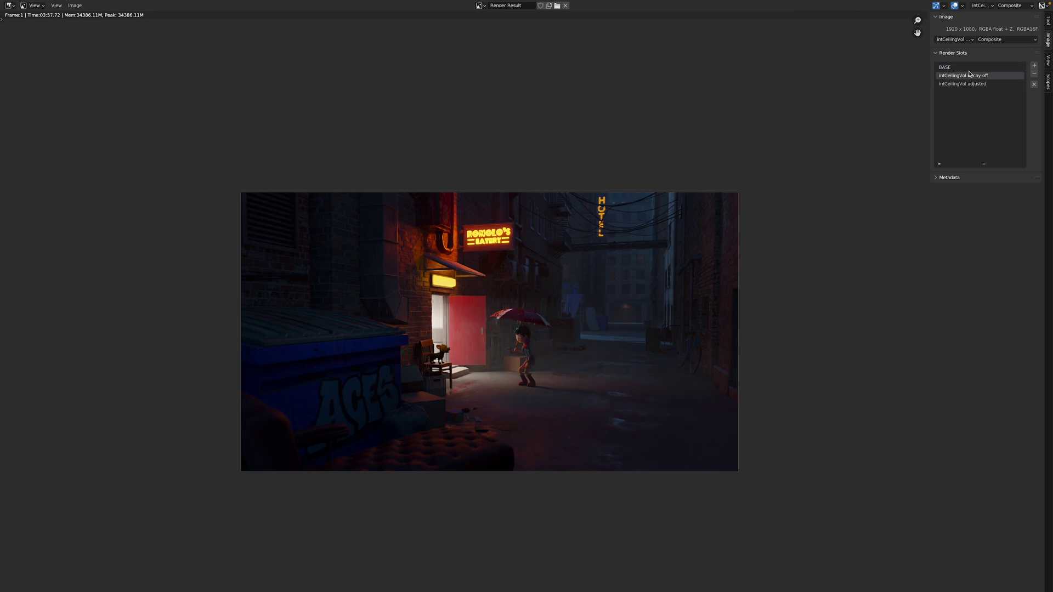
click(968, 67)
click(967, 76)
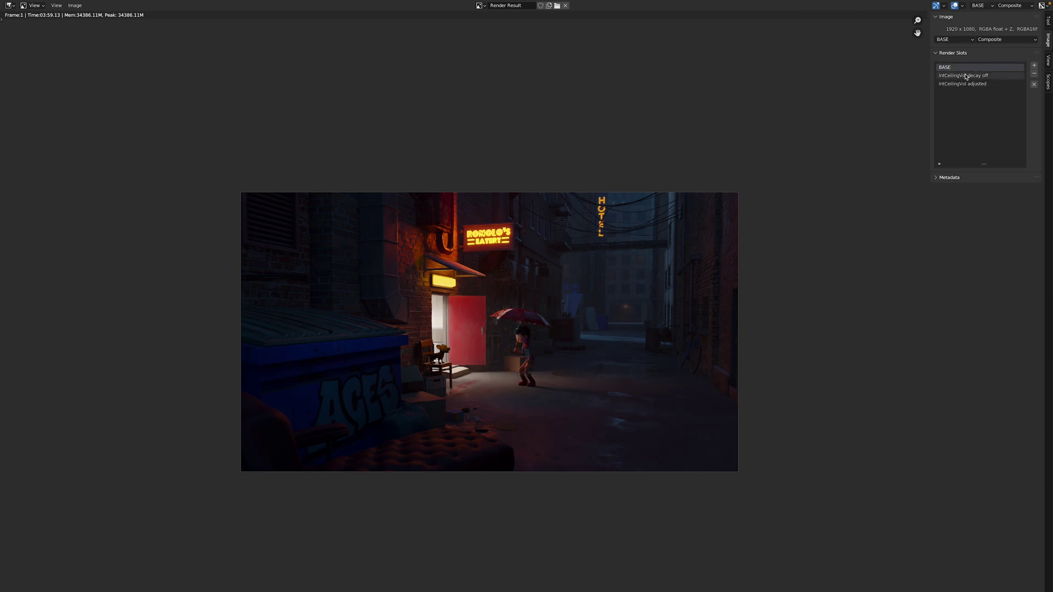
middle_drag(728, 204, 694, 220)
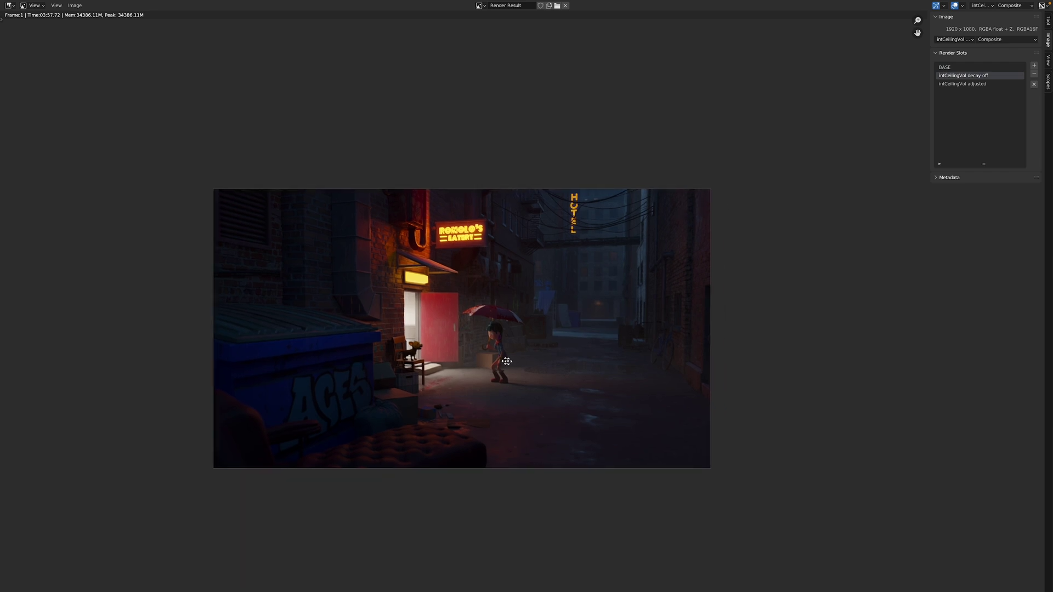
middle_drag(511, 355, 482, 352)
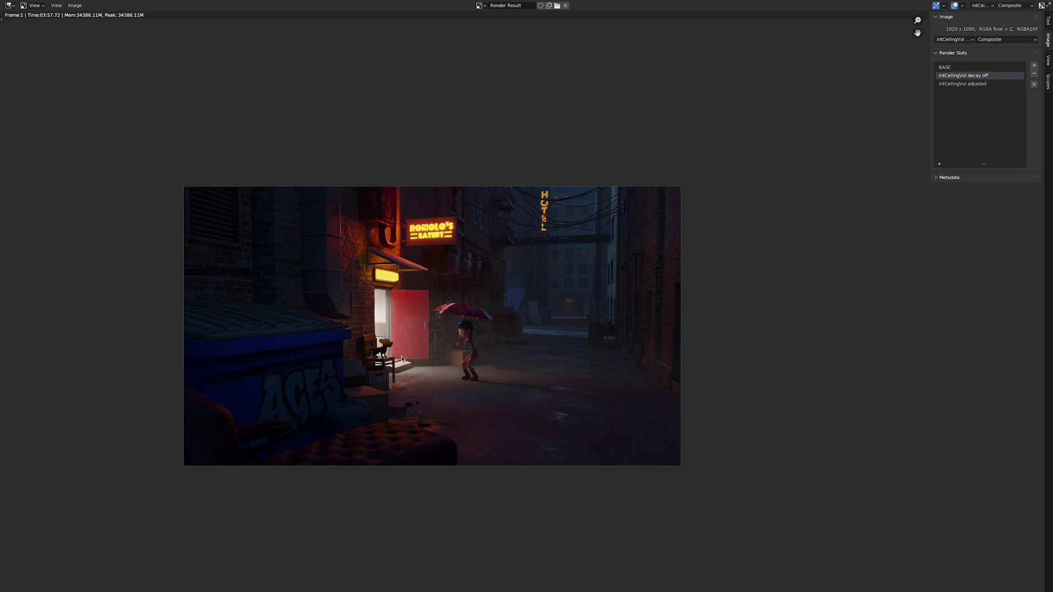
Step: Show the BASE render, then compare the intCeilingVol adjusted slot with the intCeilingVol decay off slot
click(945, 67)
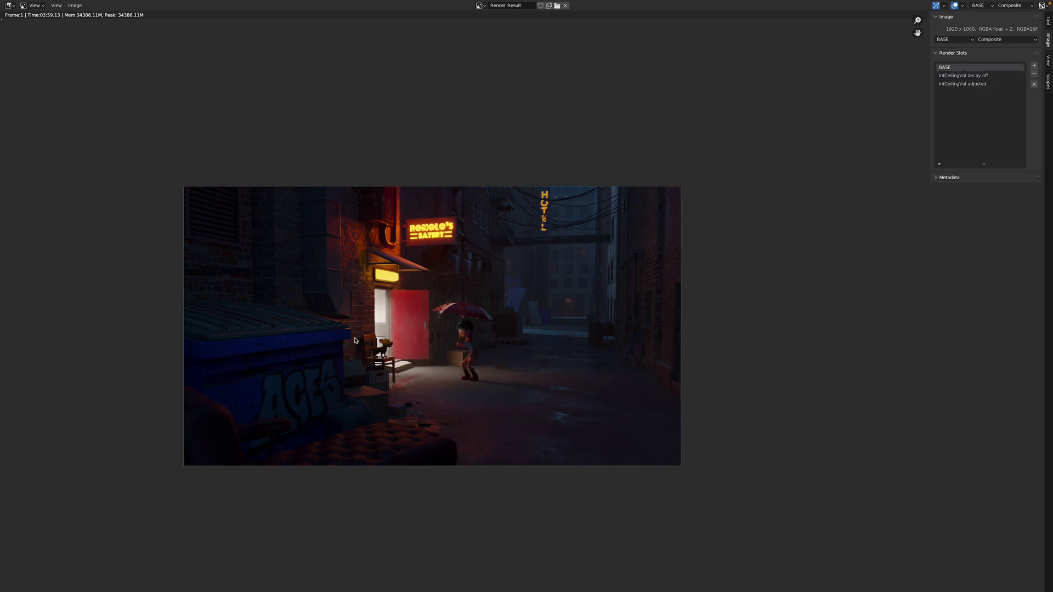
click(979, 84)
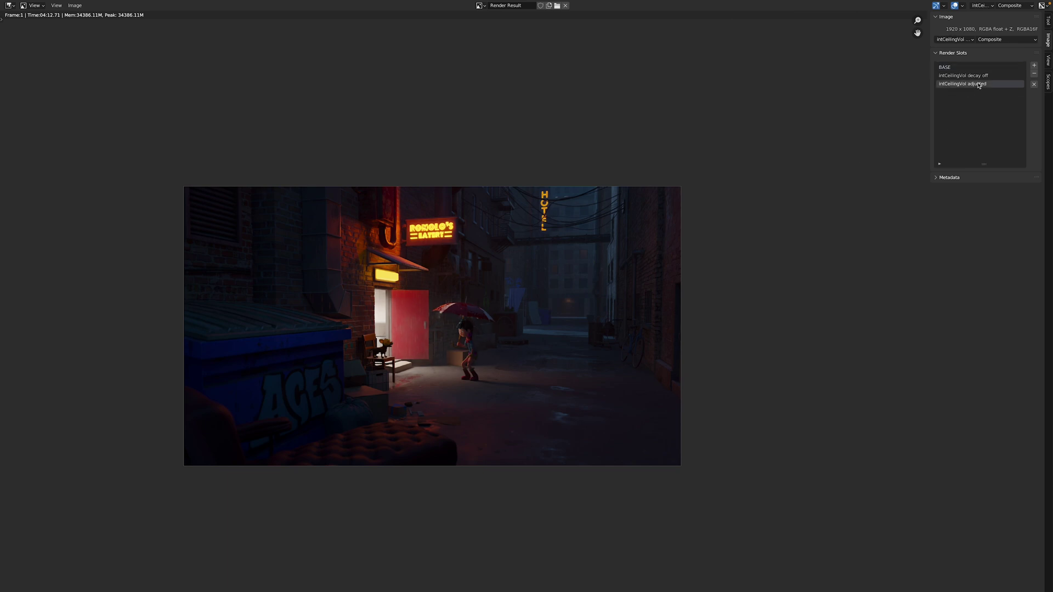
click(979, 76)
click(977, 82)
click(985, 76)
click(982, 83)
Step: Alternate between the BASE and intCeilingVol adjusted renders to compare the door light's falloff, ending on BASE
click(961, 67)
click(957, 85)
middle_drag(479, 338, 470, 333)
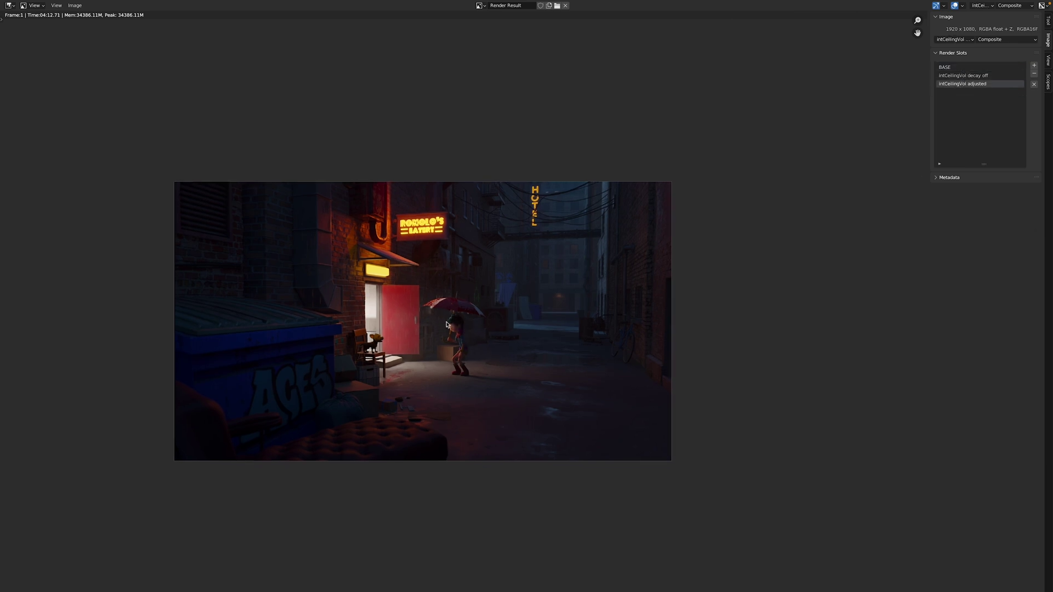
click(958, 69)
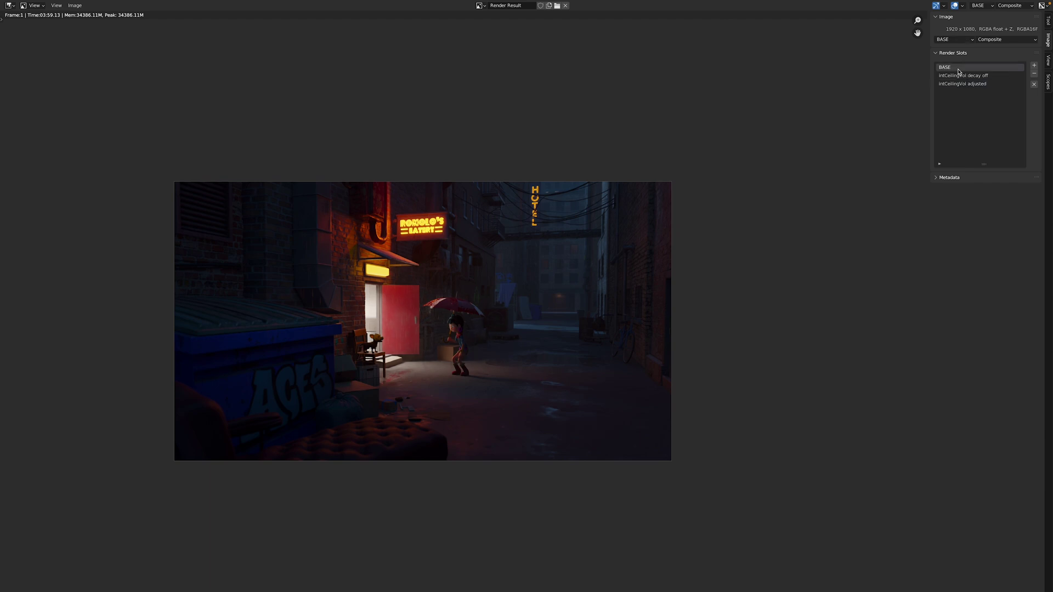
click(957, 84)
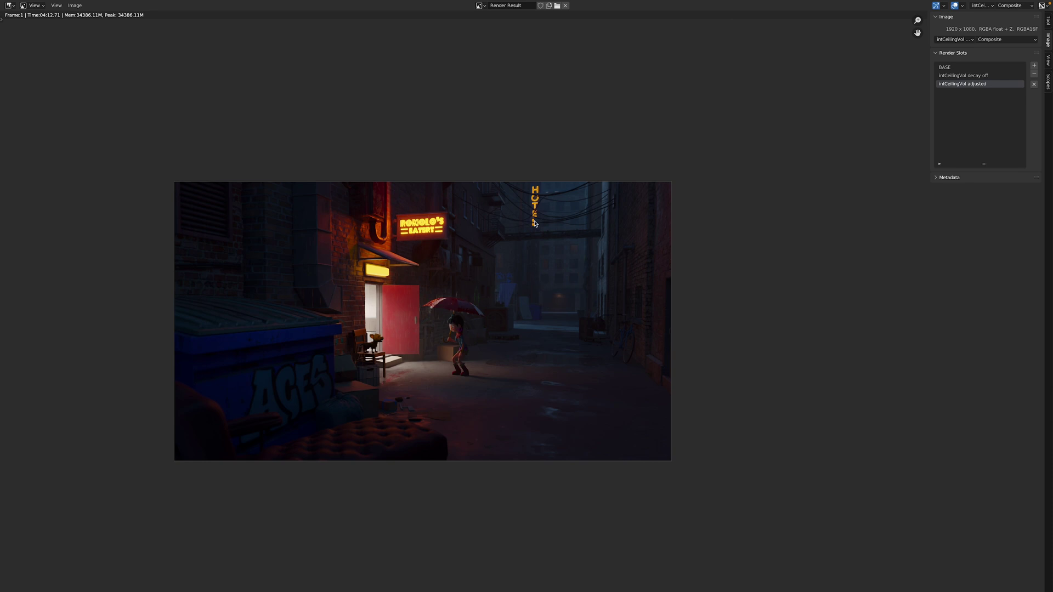
click(969, 68)
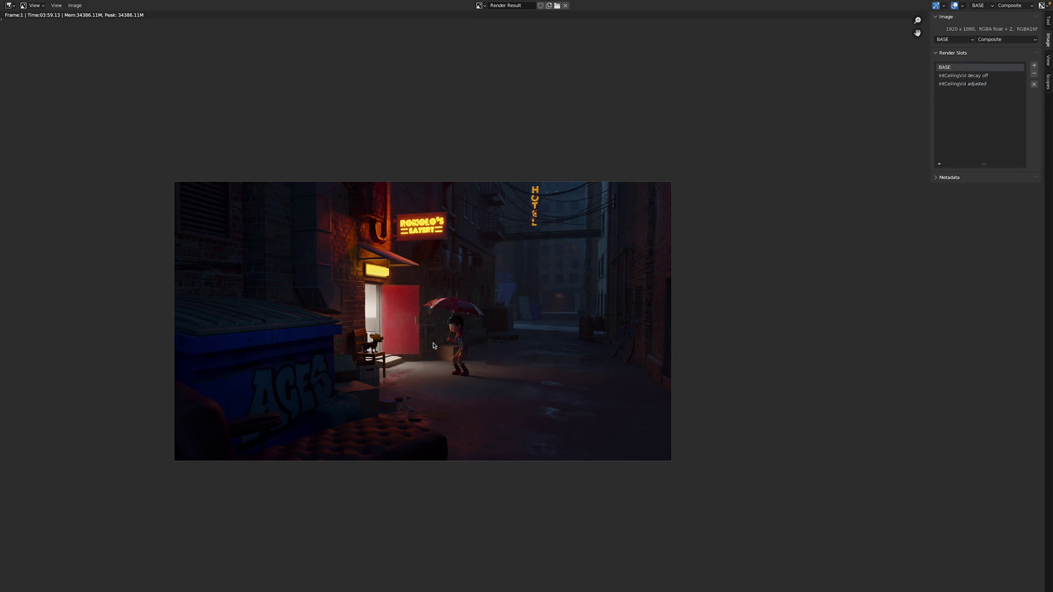
Step: Inspect the BASE render up close around the lit doorway, the red door and the character with the umbrella
scroll(446, 332, up, 3)
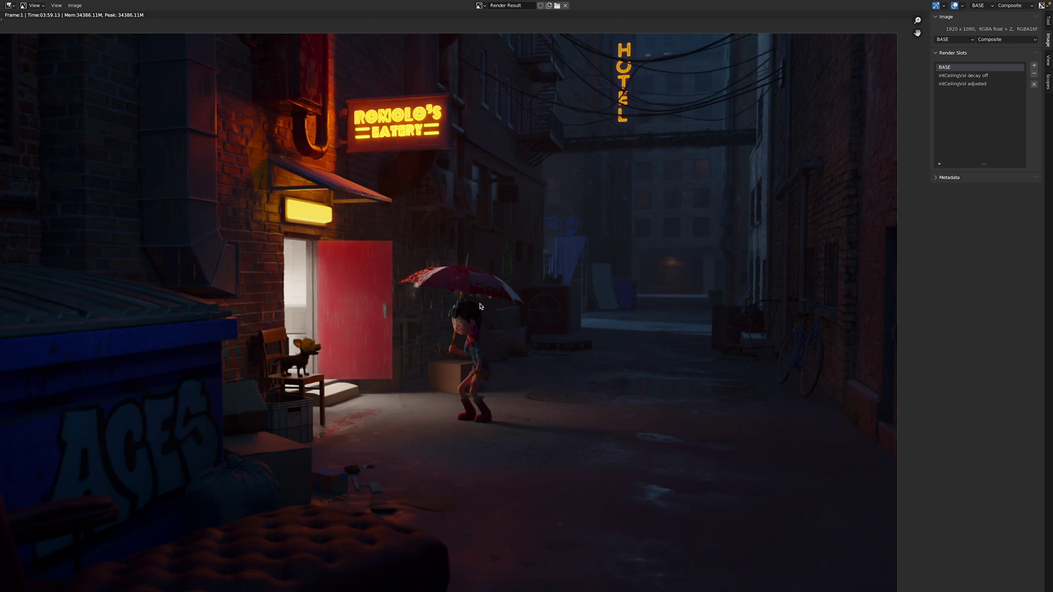
scroll(439, 324, up, 3)
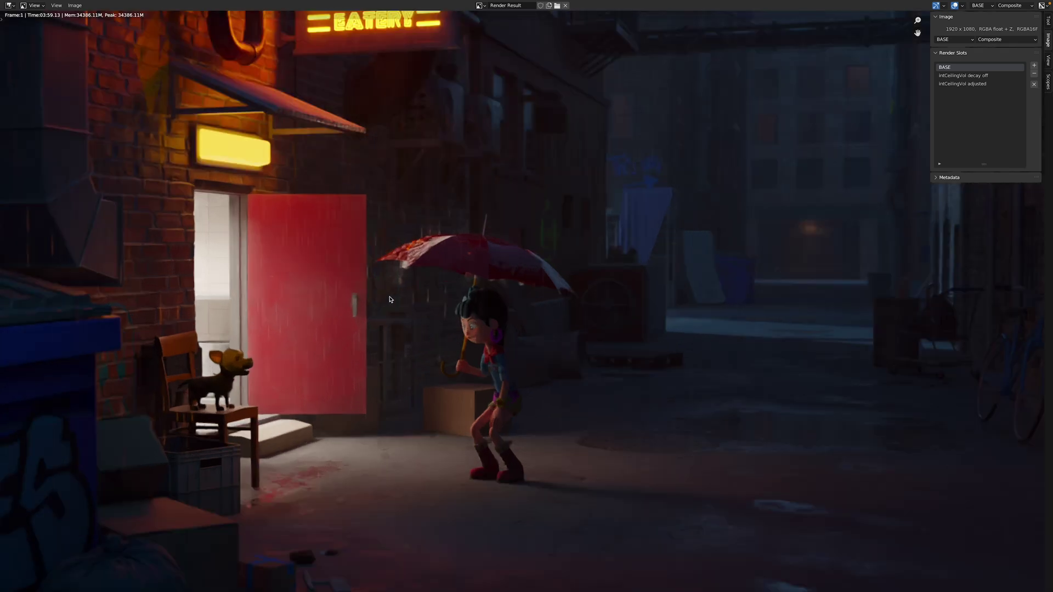
scroll(390, 300, down, 3)
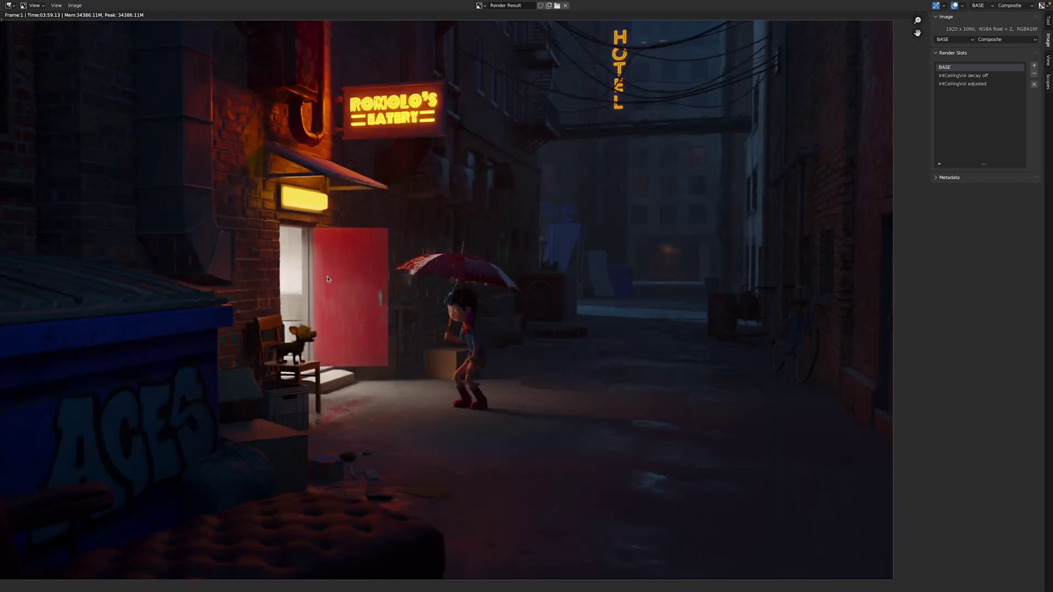
middle_drag(417, 264, 415, 281)
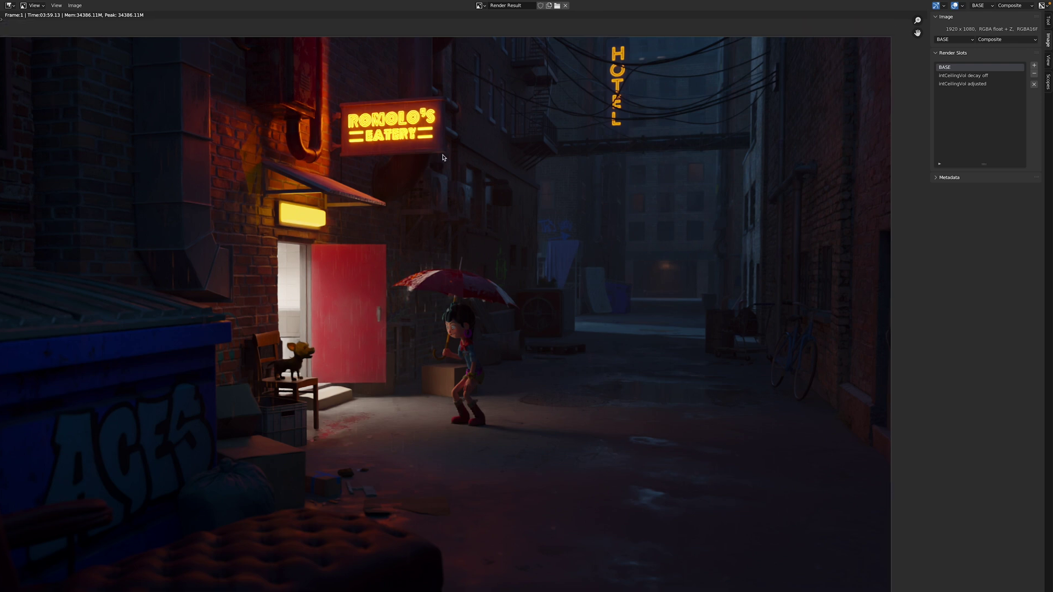
scroll(449, 337, up, 1)
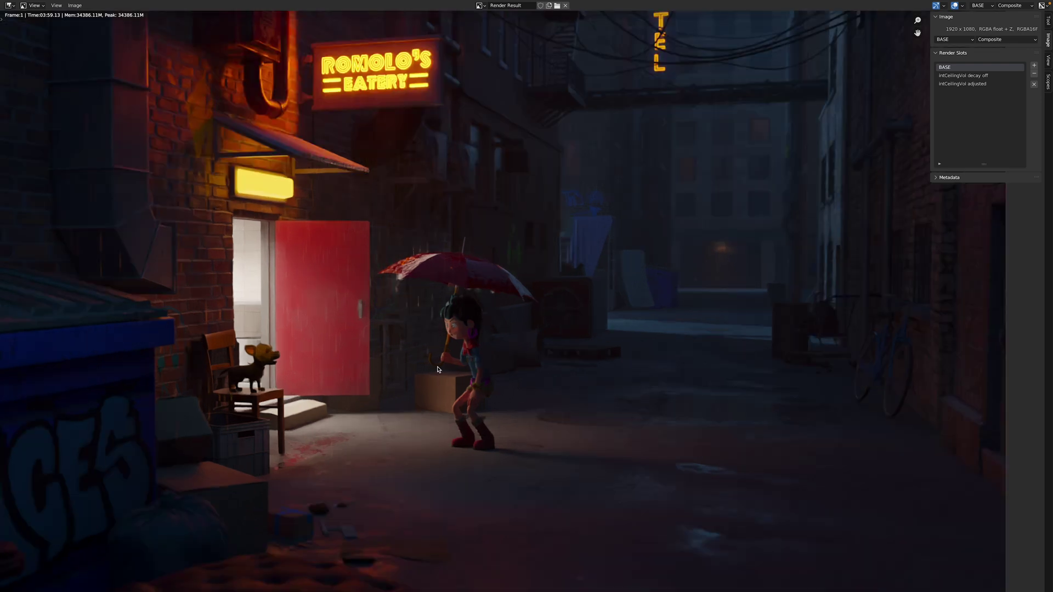
scroll(437, 369, down, 3)
shift+scroll(501, 348, up, 1)
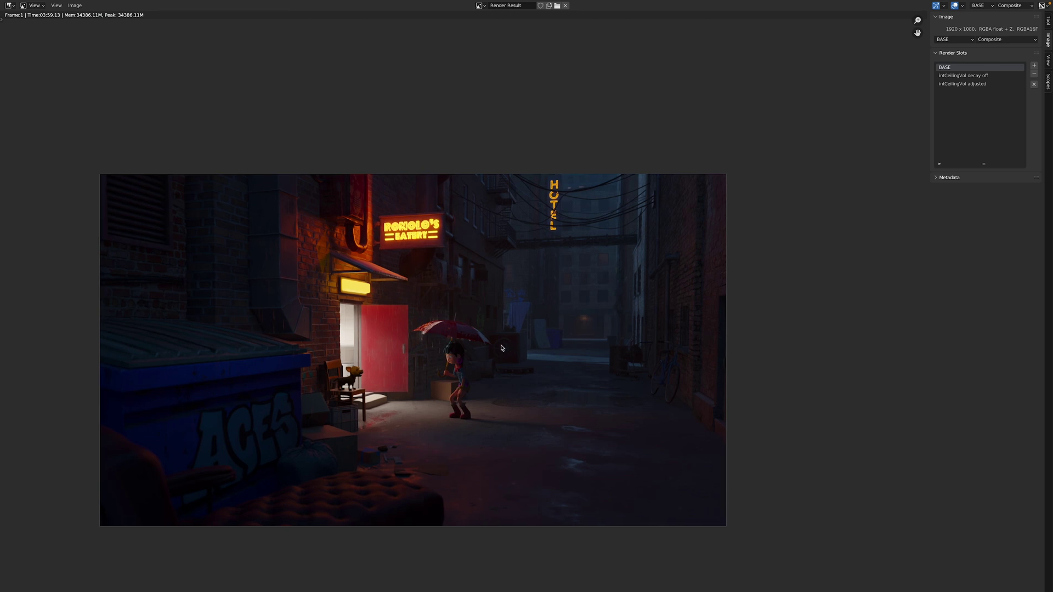
scroll(501, 348, down, 1)
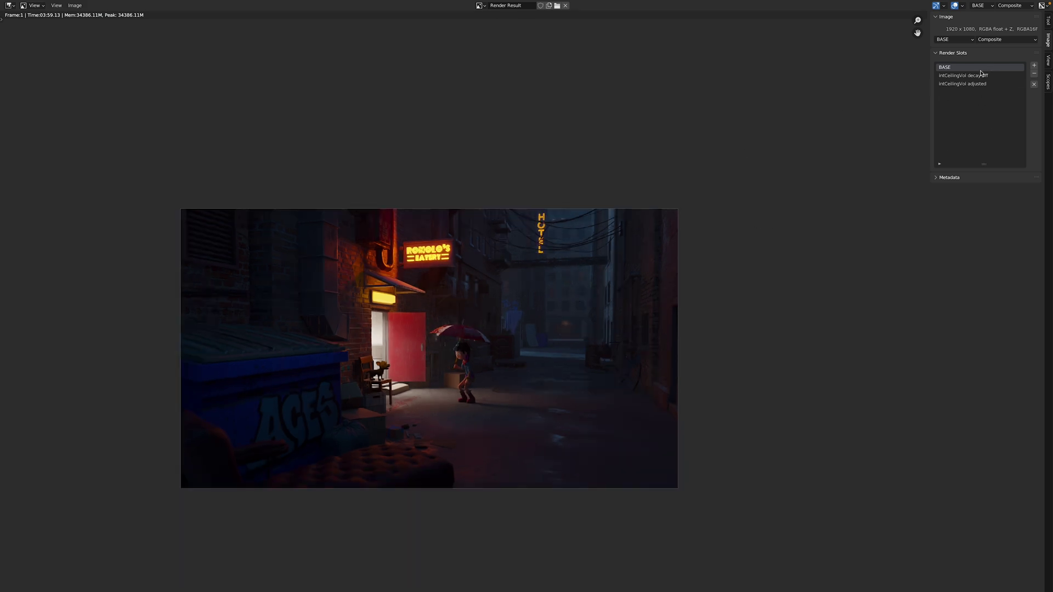
Step: Display the intCeilingVol adjusted render slot and examine the whole alley image
click(964, 84)
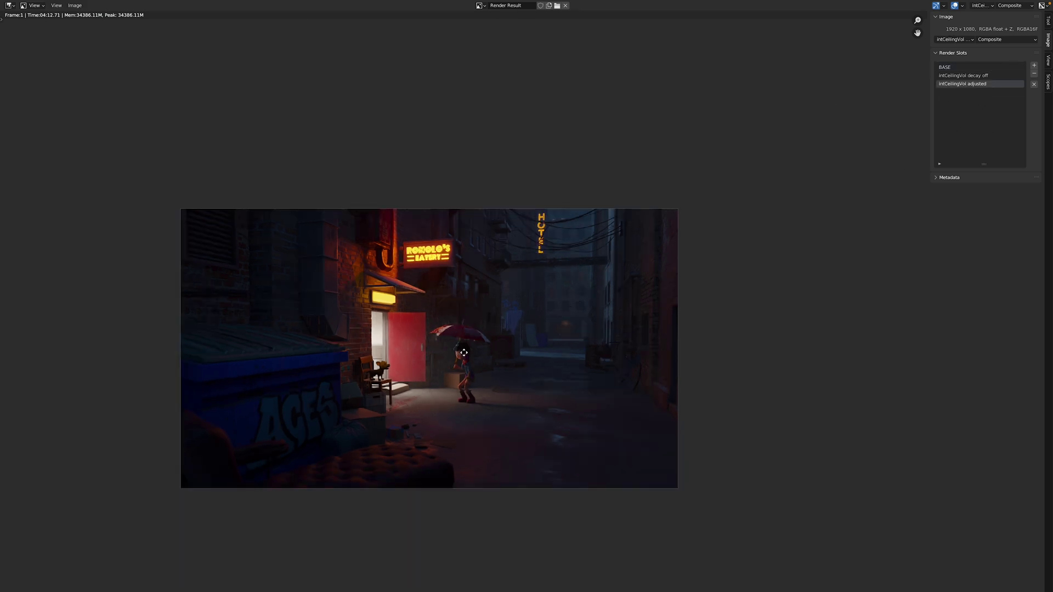
middle_drag(490, 350, 480, 329)
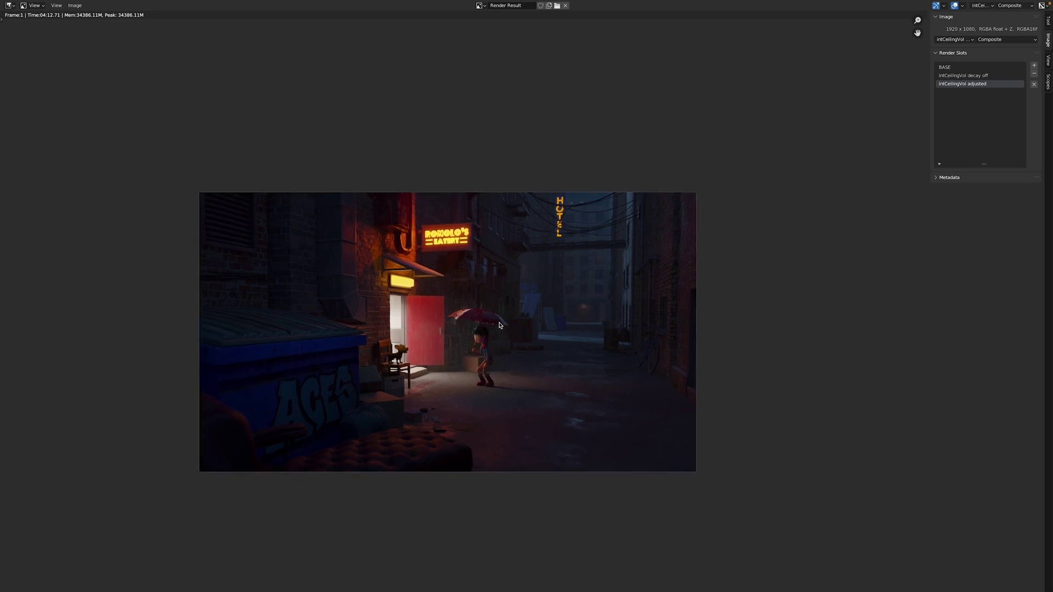
ctrl+scroll(495, 337, left, 1)
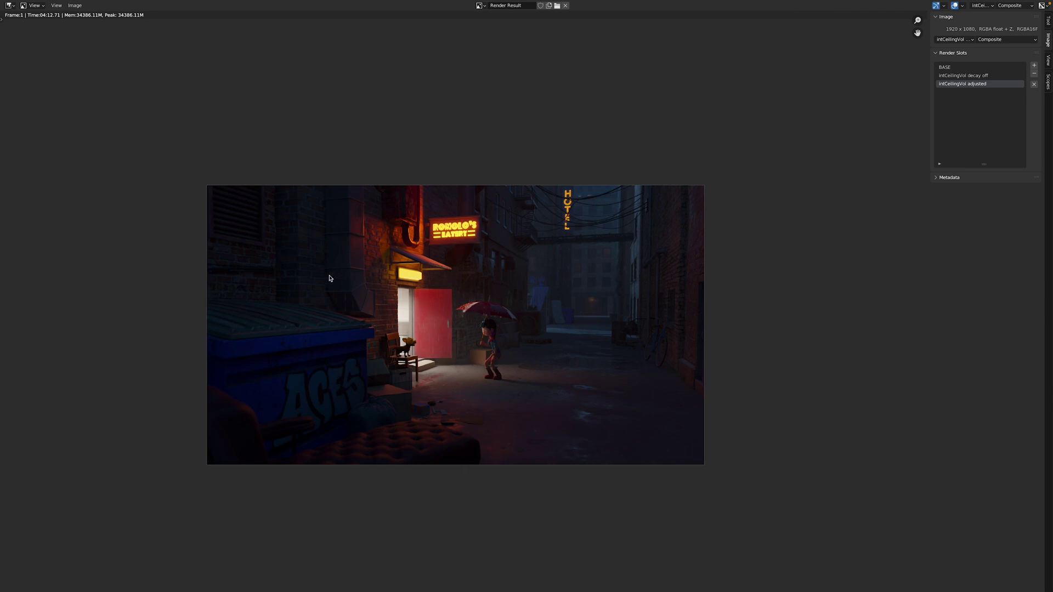
middle_drag(498, 321, 480, 314)
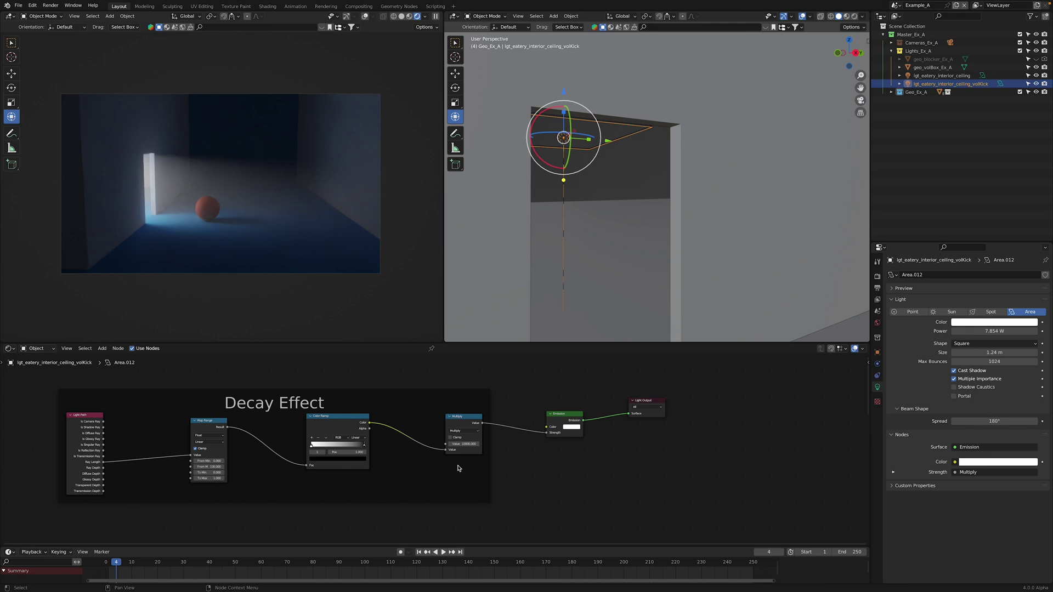
Step: Select only the lgt_eatery_interior_ceiling light and show its Ray Visibility settings in the object properties
ctrl+click(935, 76)
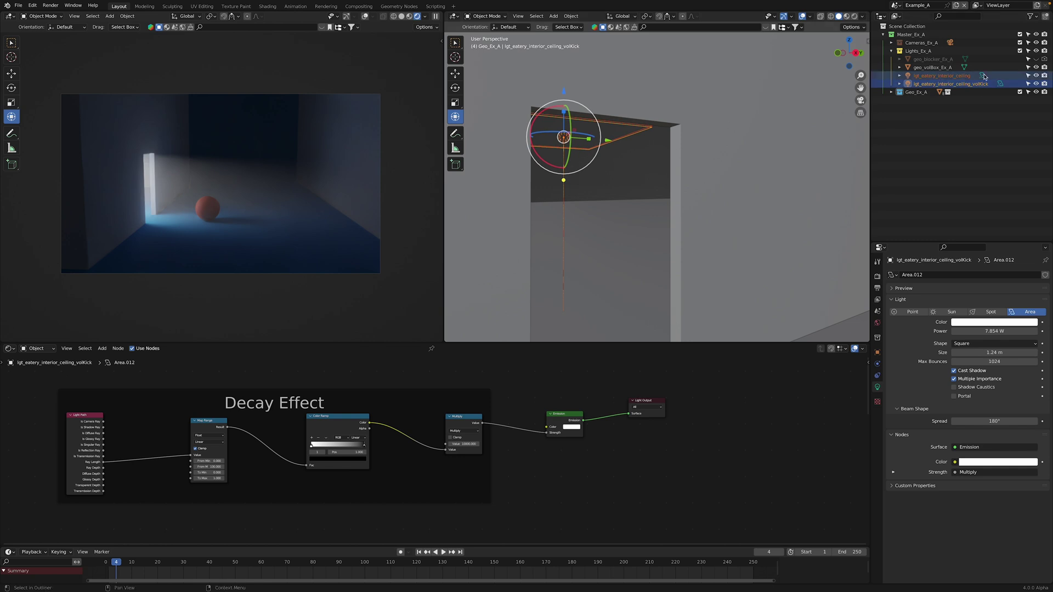
click(941, 76)
click(878, 352)
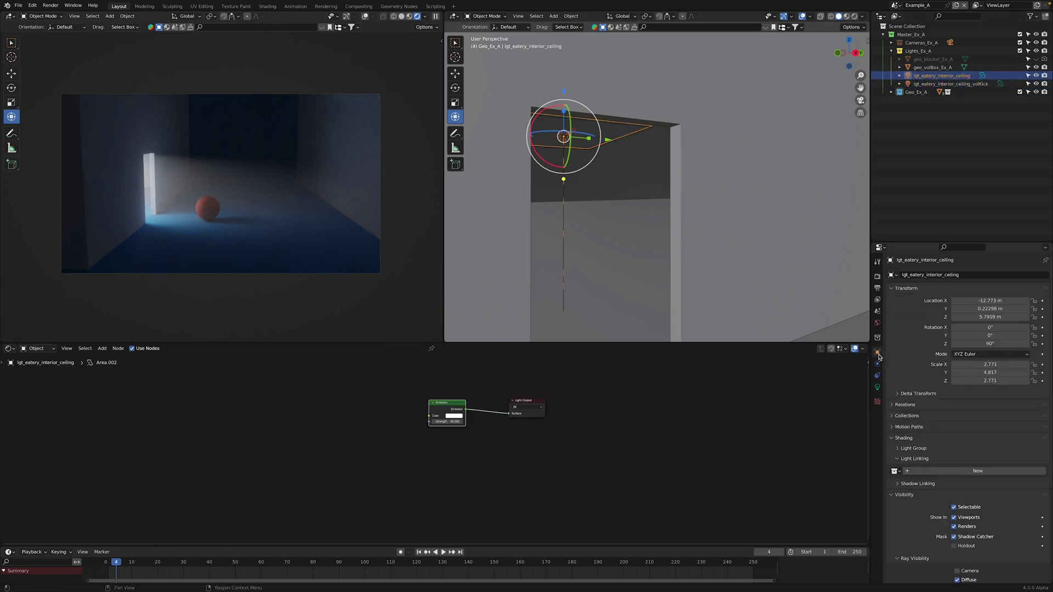
scroll(914, 454, down, 5)
scroll(914, 454, down, 1)
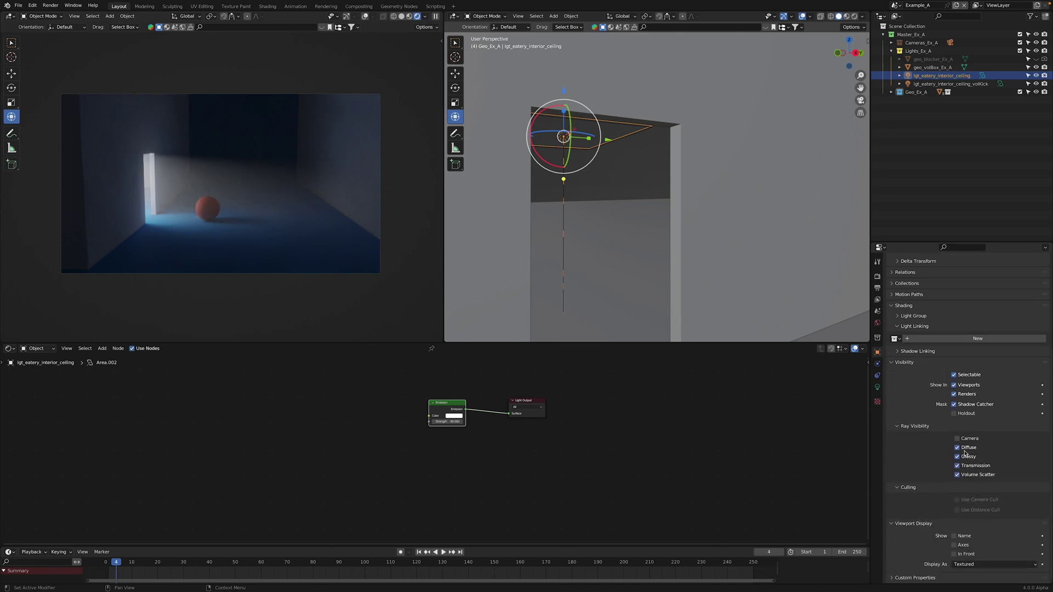
Step: Select the lgt_eatery_interior_ceiling_volKick light and toggle each ceiling light's viewport visibility off and on to compare their contributions
click(965, 83)
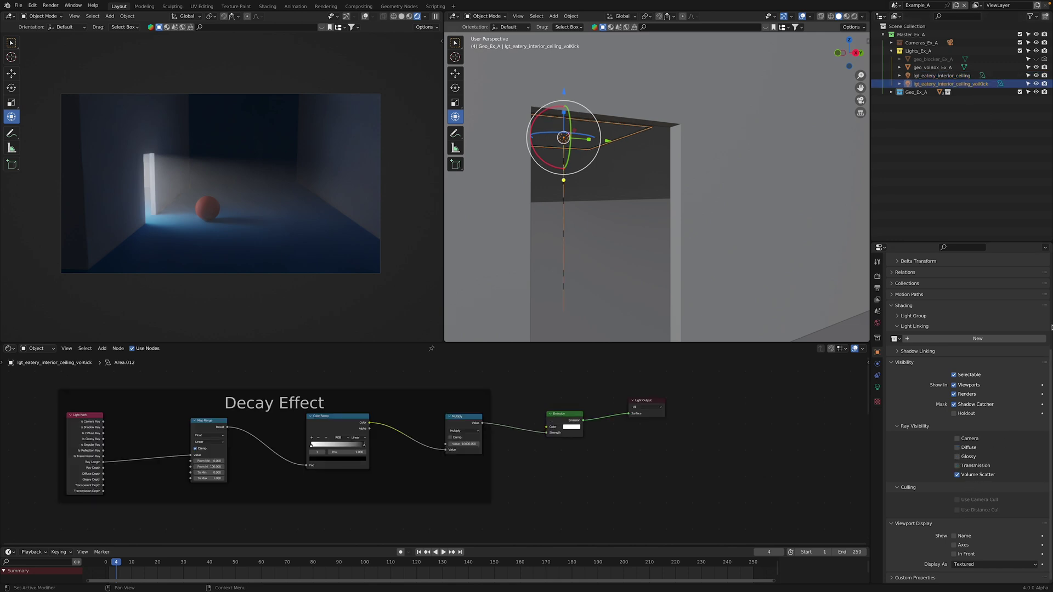
click(1036, 83)
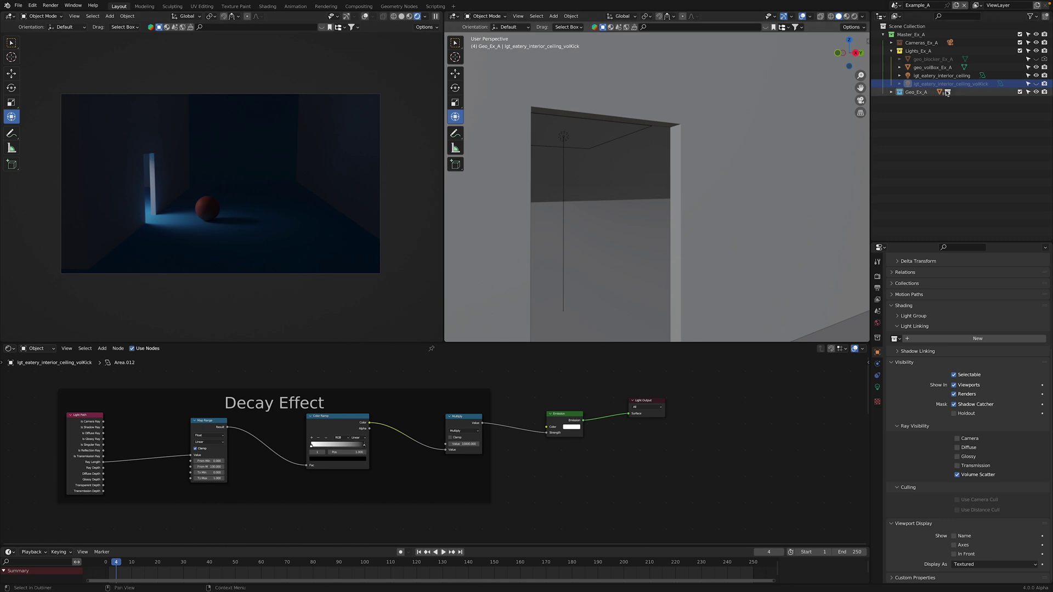
click(1036, 83)
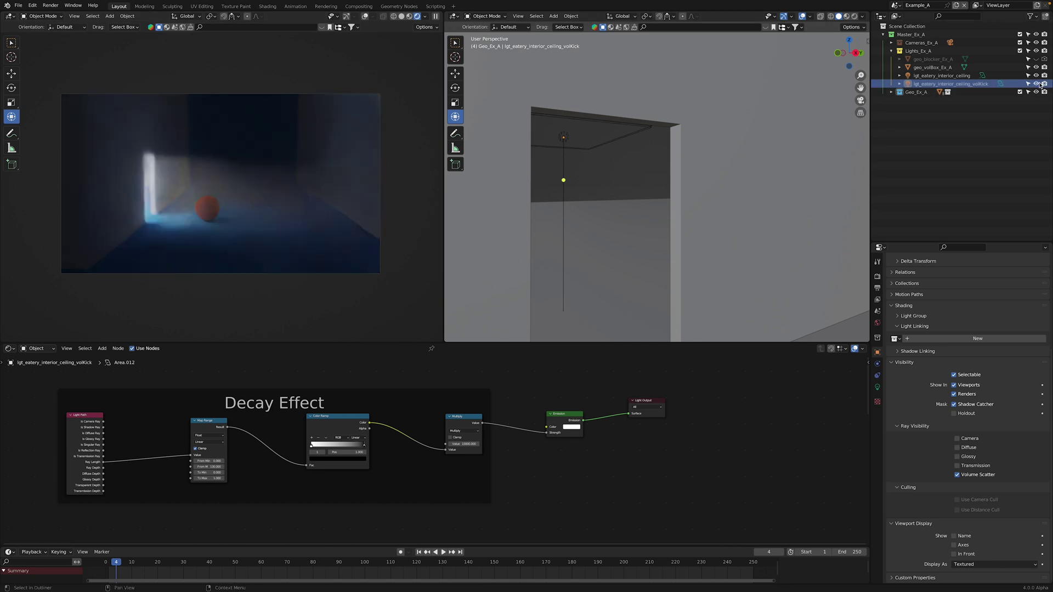
click(985, 84)
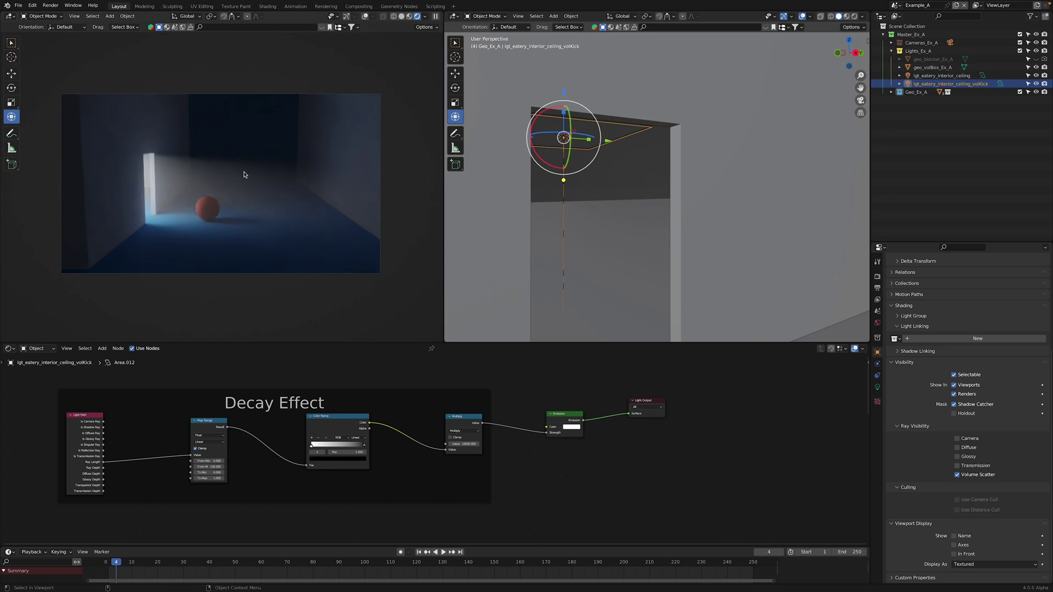
Step: Select the lgt_eatery_interior_ceiling light again and open the example scene's saved render result
click(942, 75)
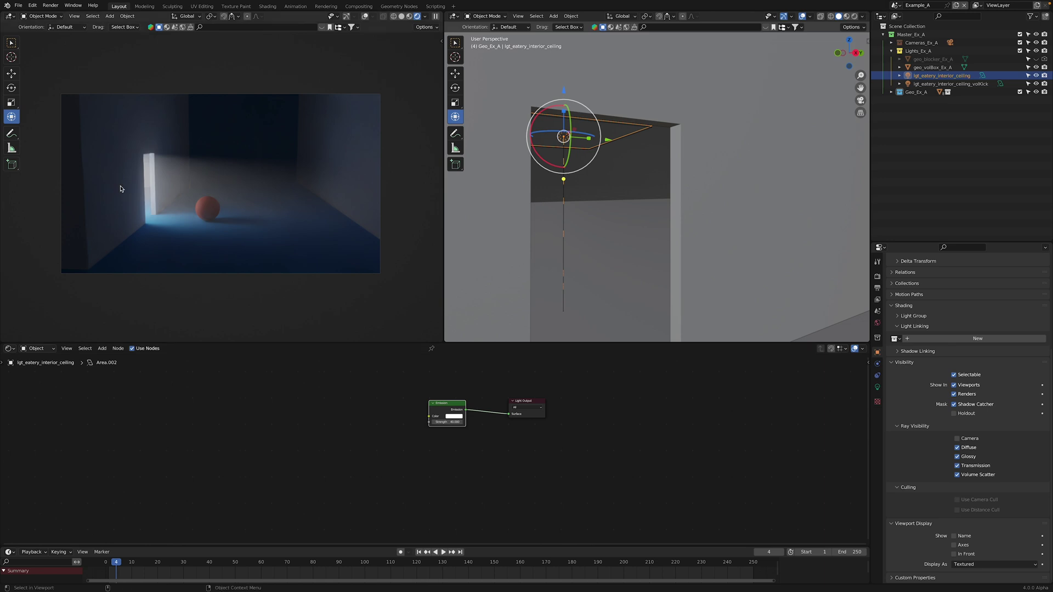
click(51, 5)
click(65, 48)
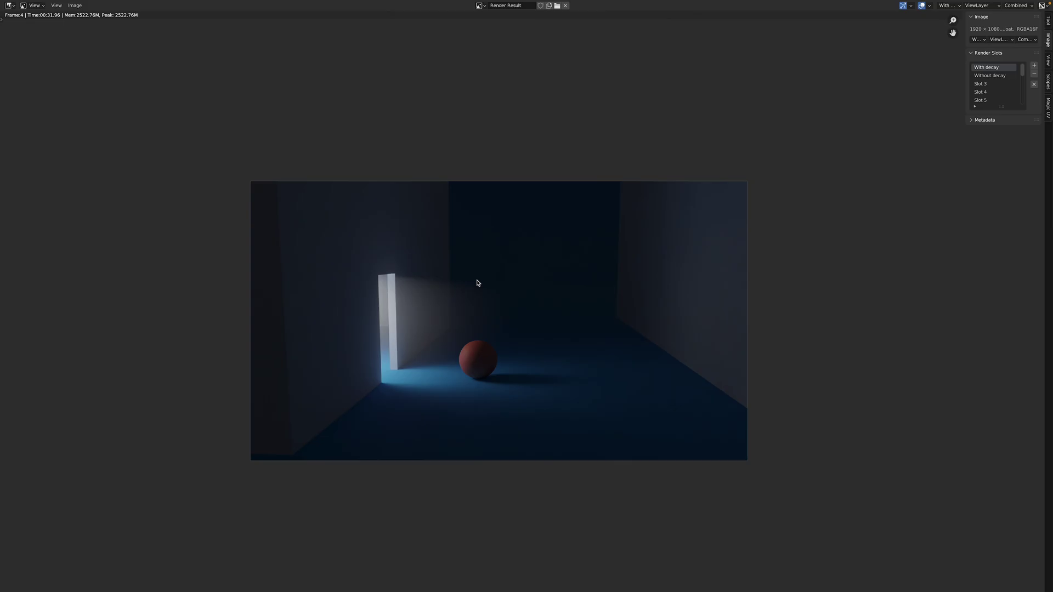
Step: Compare the With decay and Without decay render slots by switching between them several times, ending on With decay
scroll(477, 284, up, 1)
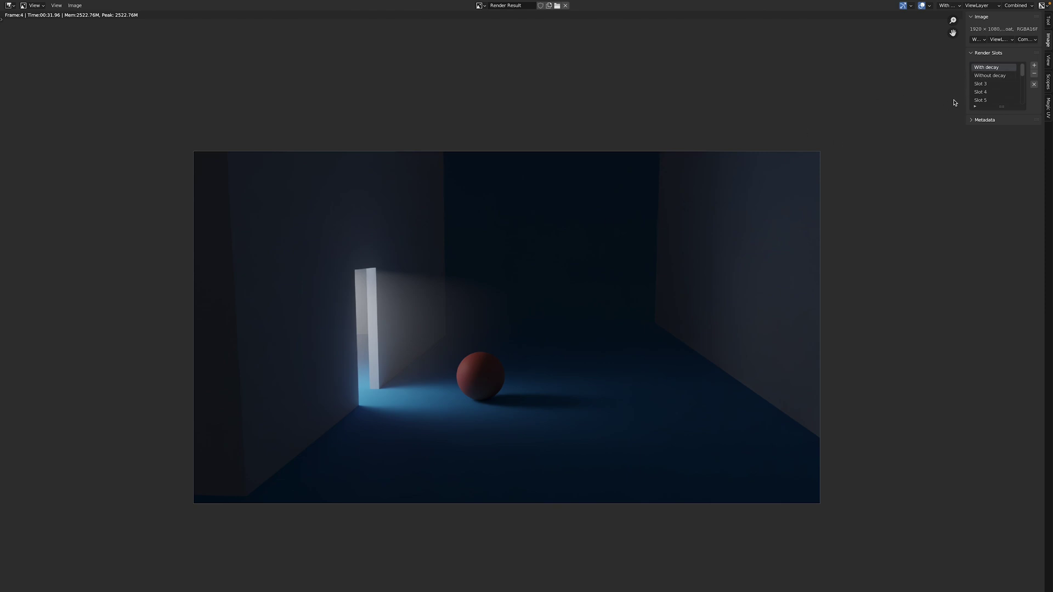
click(986, 76)
key(j)
click(988, 75)
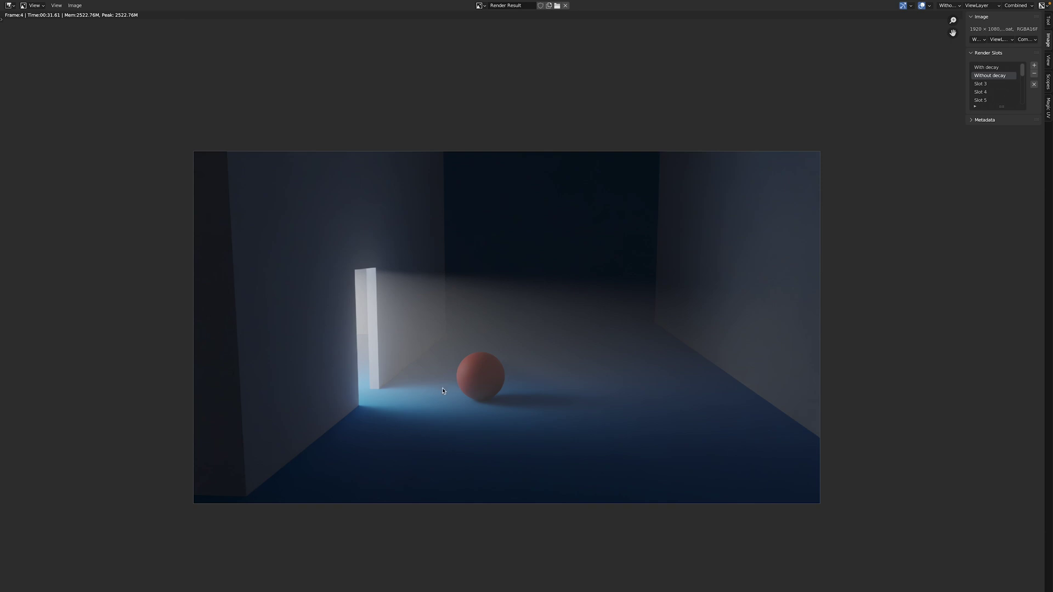
click(989, 68)
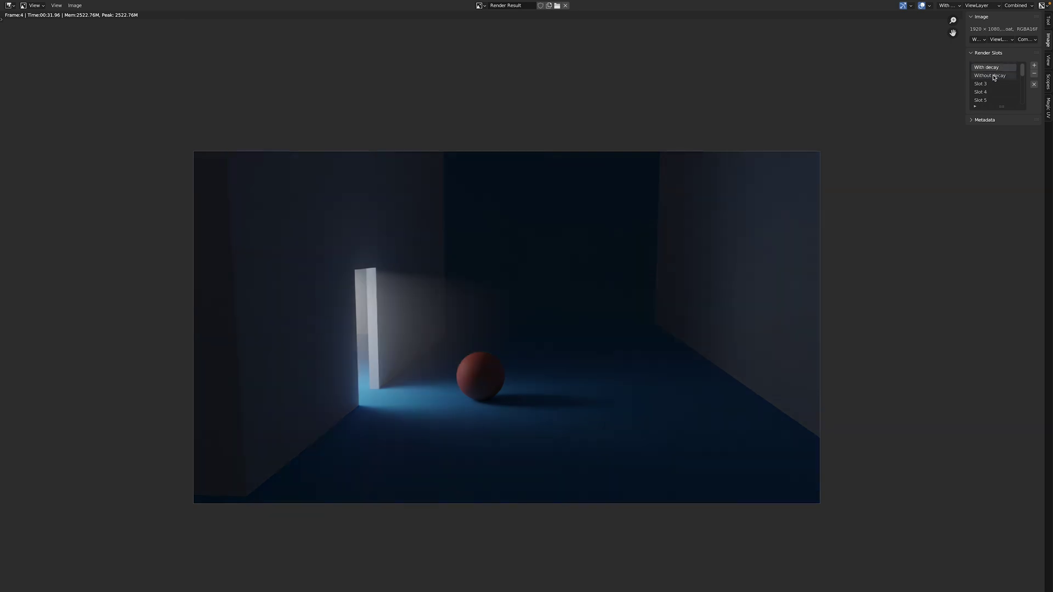
click(993, 76)
click(990, 68)
click(992, 75)
click(991, 68)
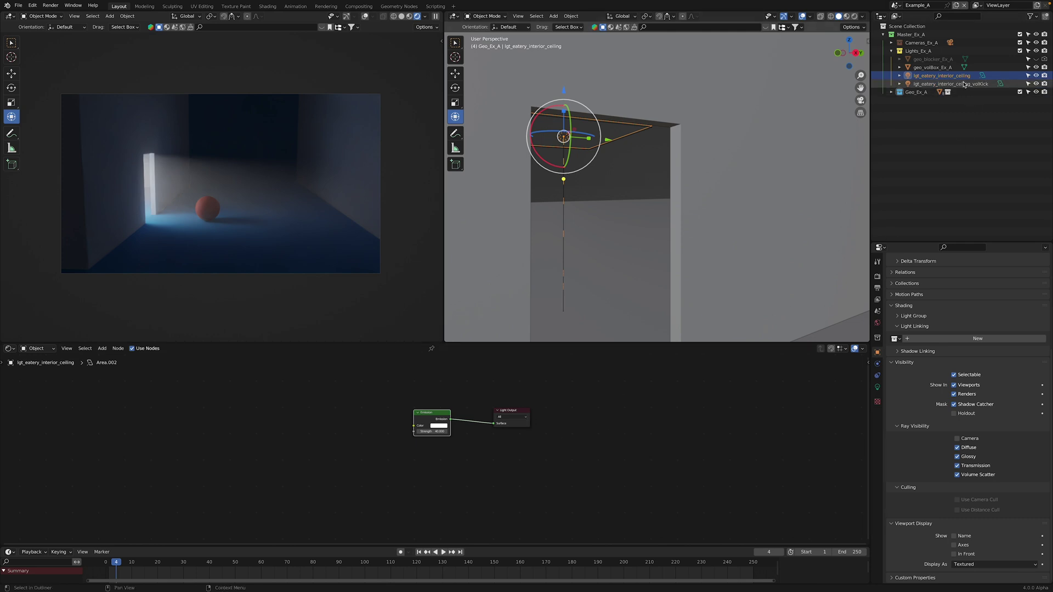
Step: Select the lgt_eatery_interior_ceiling_volKick light and show its whole Decay Effect node setup up to the Emission node
click(960, 86)
middle_drag(475, 479, 552, 421)
scroll(524, 463, down, 3)
scroll(525, 464, up, 2)
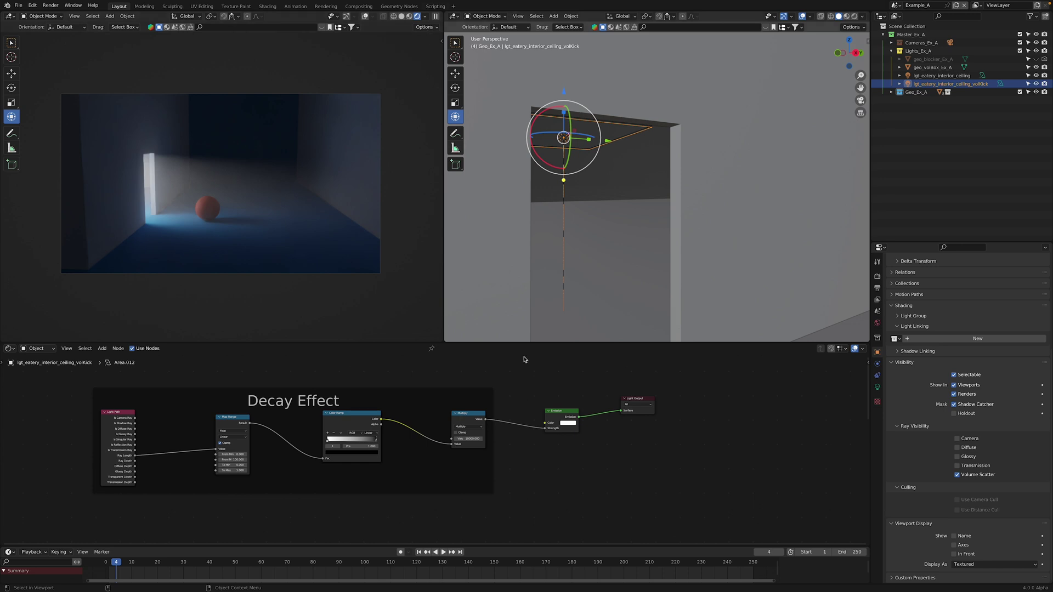
middle_drag(508, 445, 587, 432)
scroll(505, 442, up, 3)
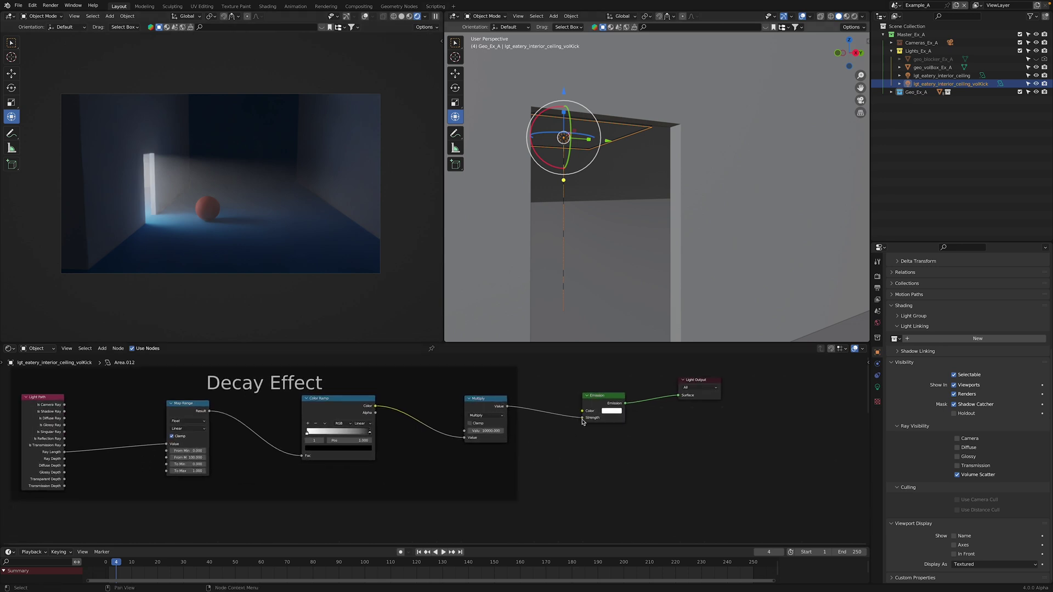
Step: Disconnect the Multiply value from the Emission strength to check the light without decay, and reconnect it
drag(583, 420, 548, 421)
middle_drag(531, 450, 535, 449)
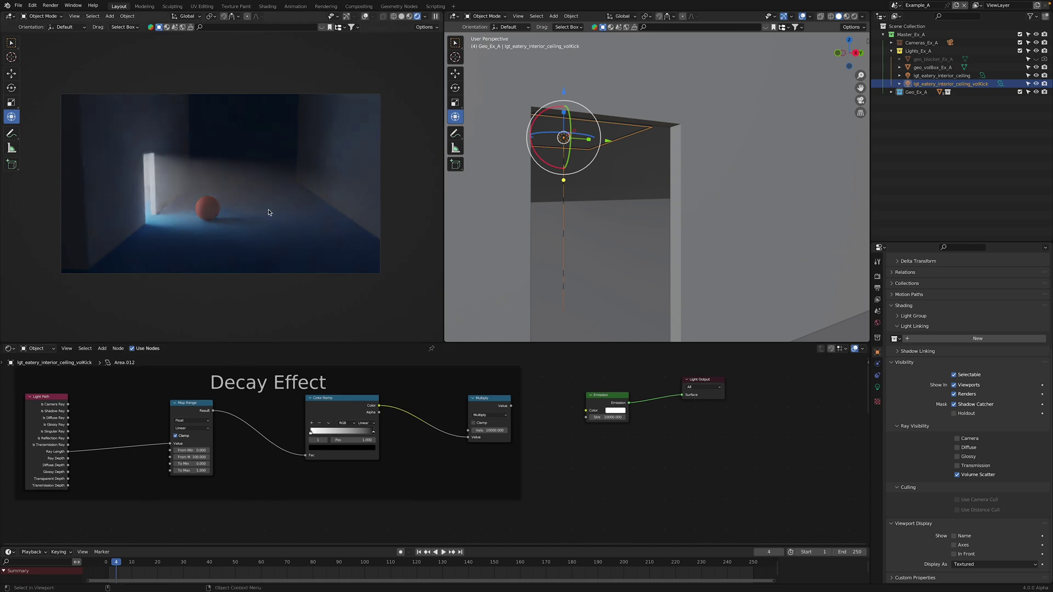
scroll(539, 441, up, 1)
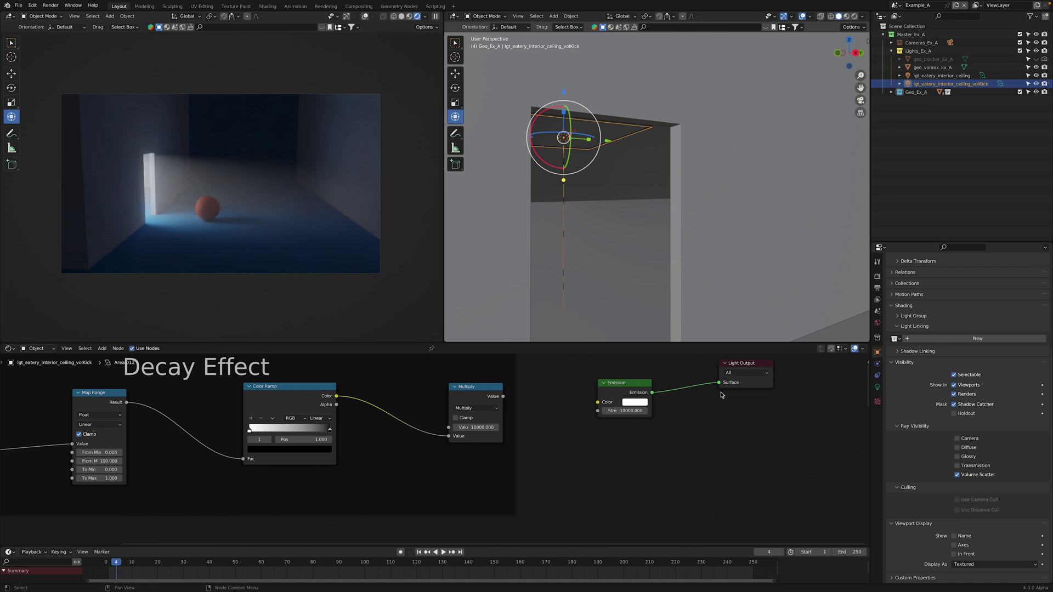
middle_drag(525, 414, 592, 418)
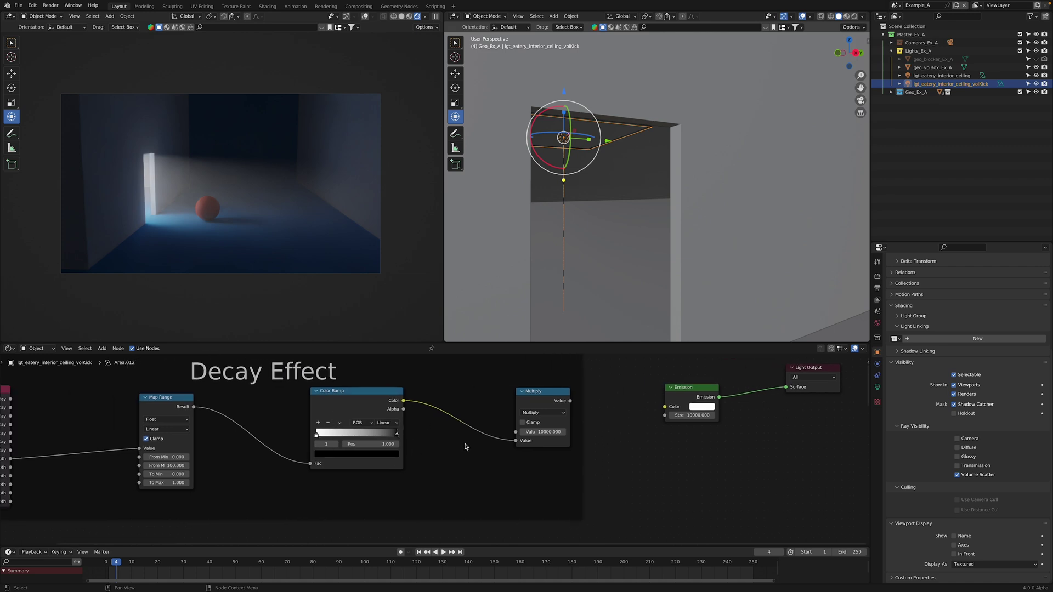
scroll(475, 444, left, 2)
scroll(574, 423, right, 3)
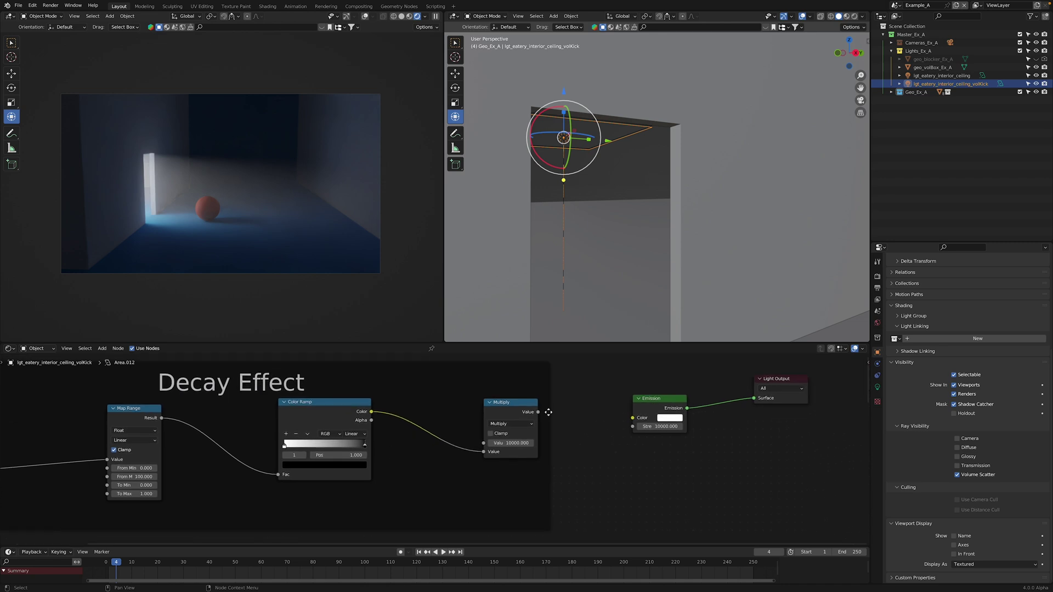
drag(538, 413, 658, 426)
Step: Move the Color Ramp's black stop to position 0.105 to shorten the light's decay
scroll(415, 441, left, 2)
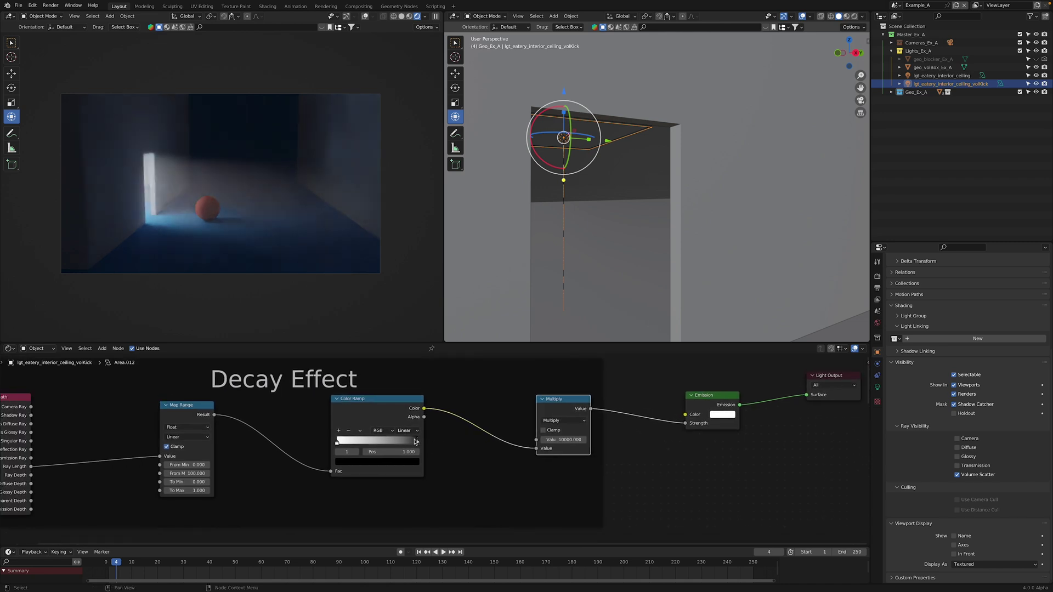
drag(418, 445, 341, 445)
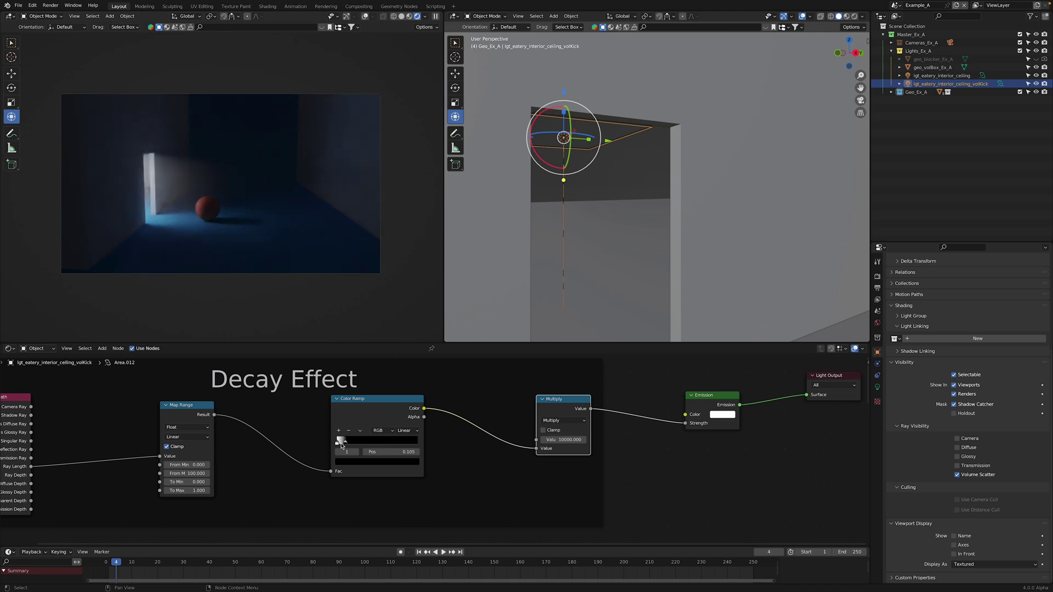
scroll(412, 450, down, 2)
scroll(304, 447, up, 4)
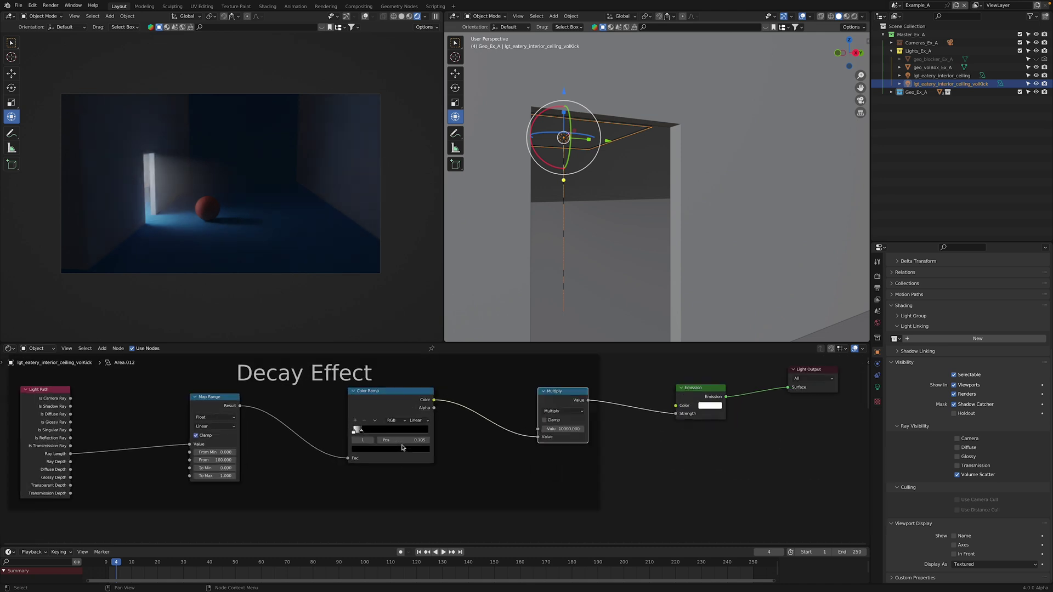
Step: Set the Color Ramp's interpolation to B-Spline, keeping the black stop at position 0.105
scroll(304, 447, down, 4)
scroll(392, 434, up, 3)
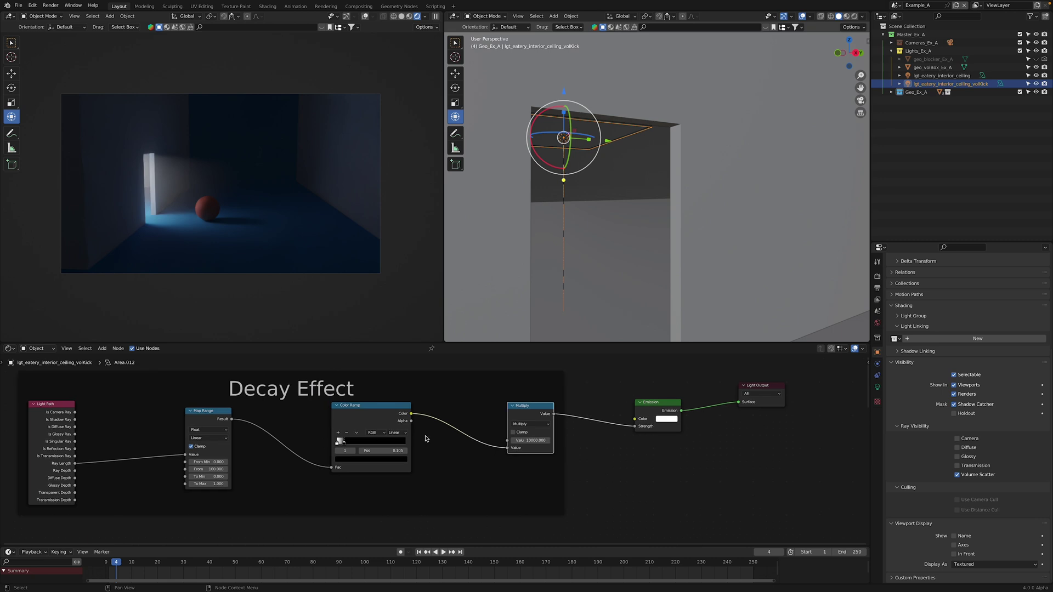
click(392, 434)
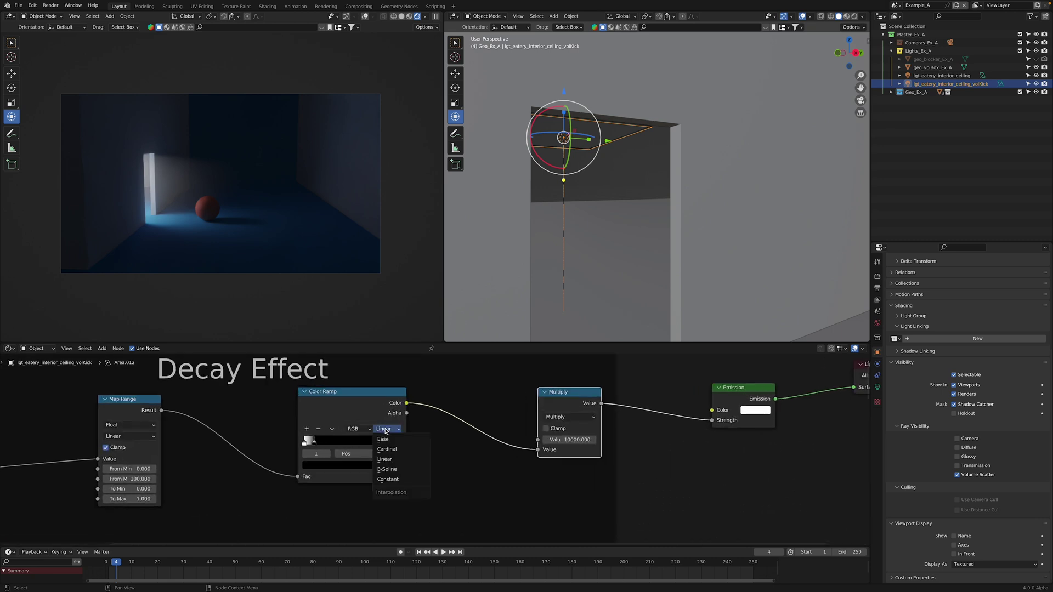
click(391, 473)
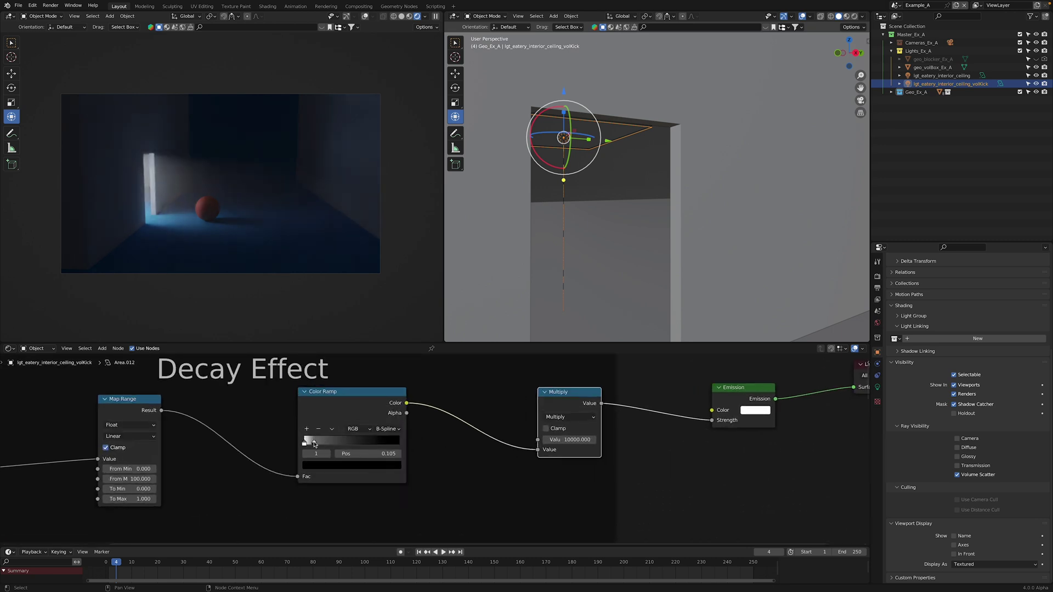
mouse_move(314, 444)
mouse_down()
mouse_move(337, 444)
mouse_move(314, 444)
mouse_up()
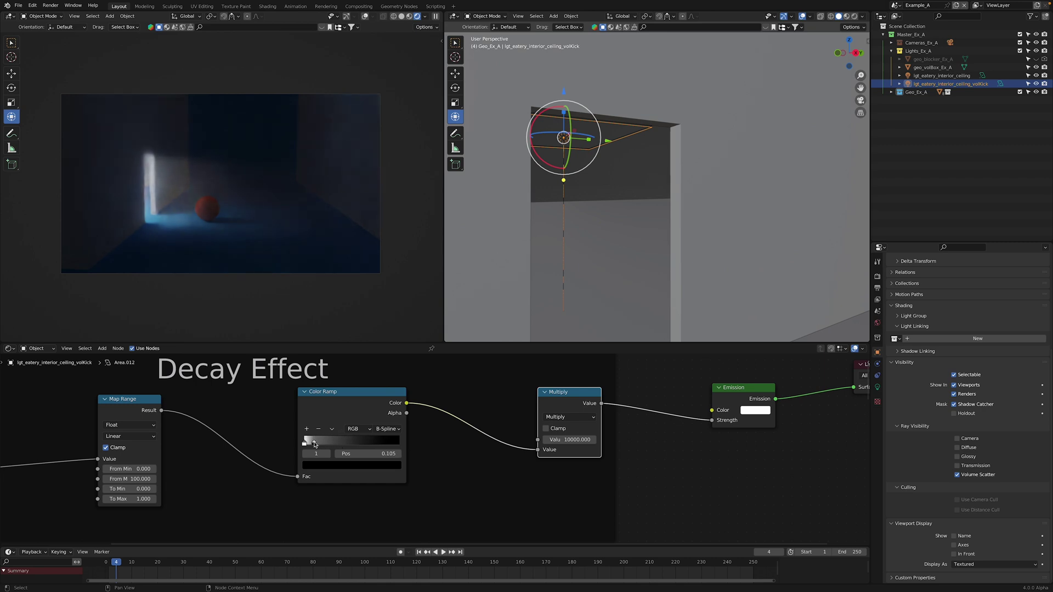
Step: Review the Multiply node feeding the Emission strength and move the Color Ramp's black stop to position 0.118
scroll(318, 445, down, 3)
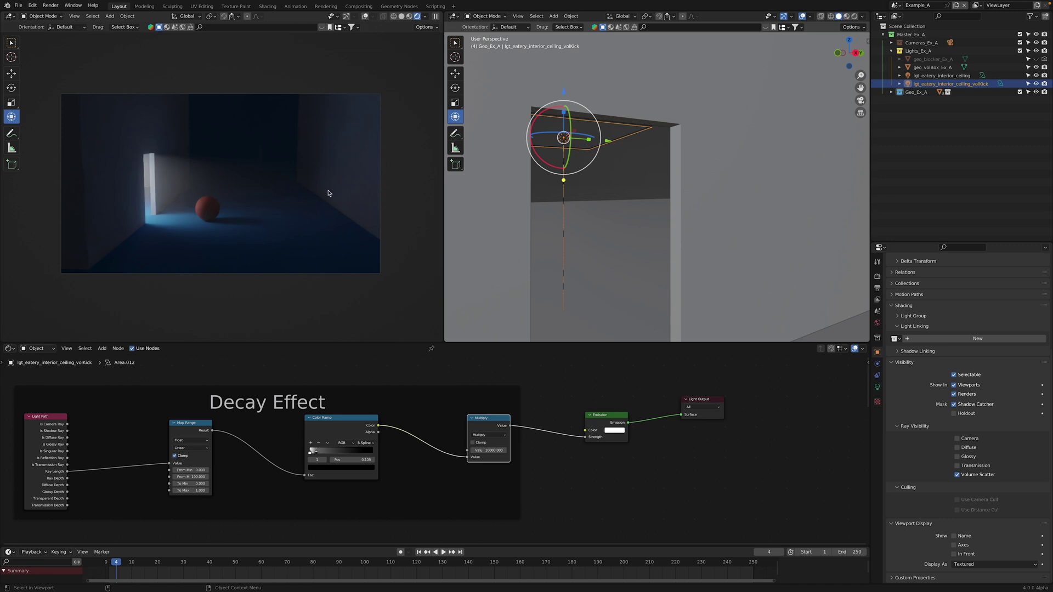
middle_drag(428, 401, 380, 391)
scroll(393, 399, down, 2)
scroll(439, 419, up, 6)
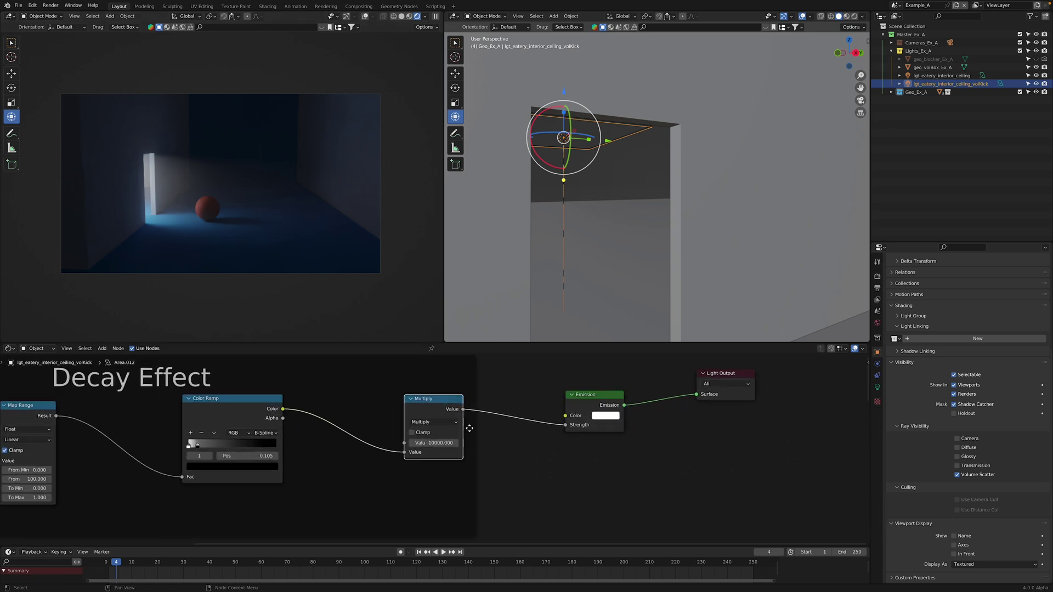
scroll(470, 428, up, 1)
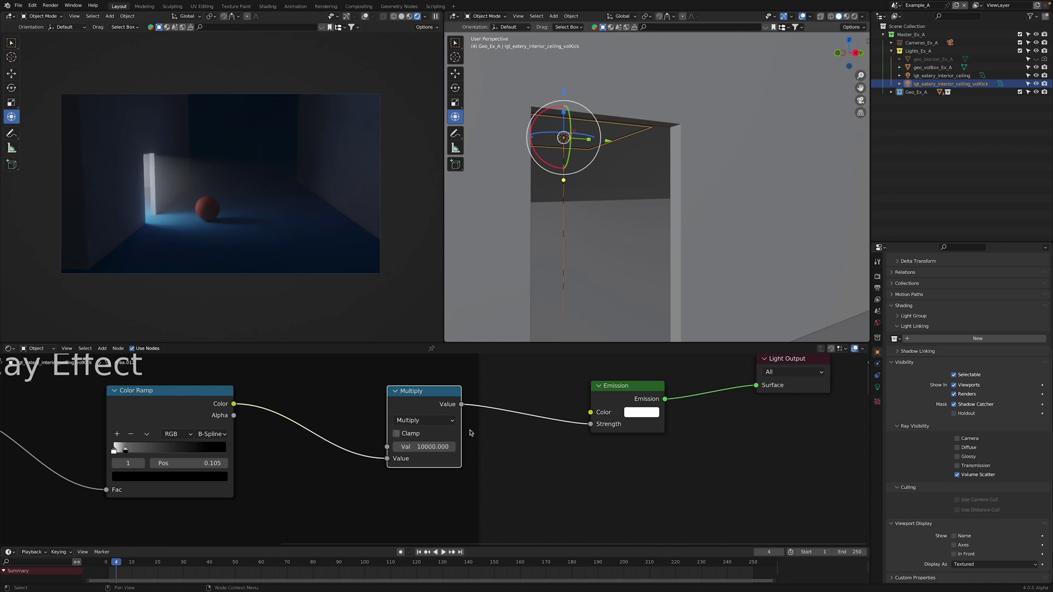
scroll(483, 422, down, 3)
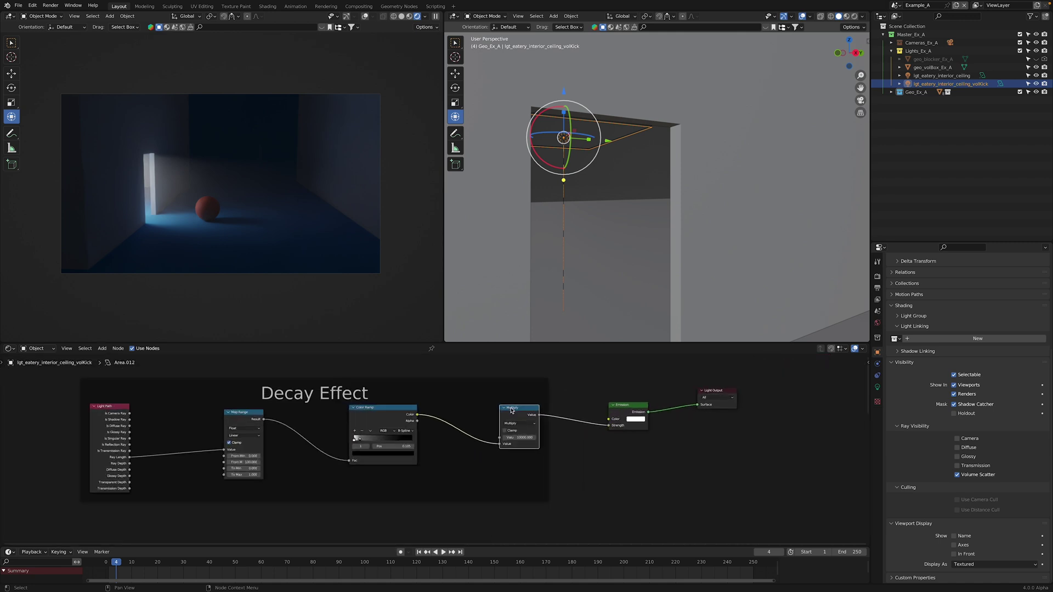
scroll(511, 410, up, 2)
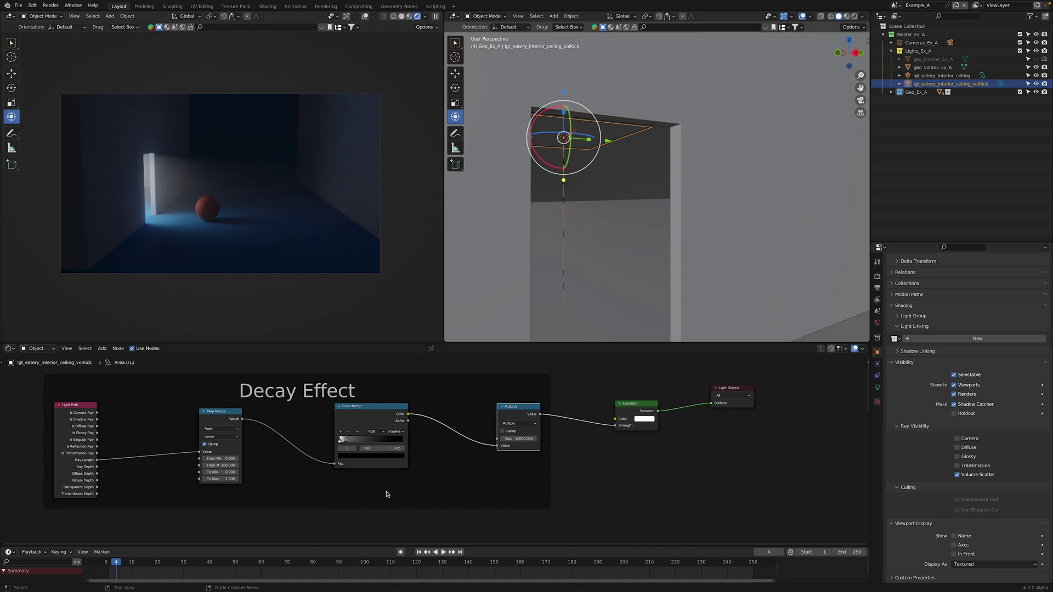
scroll(367, 440, up, 3)
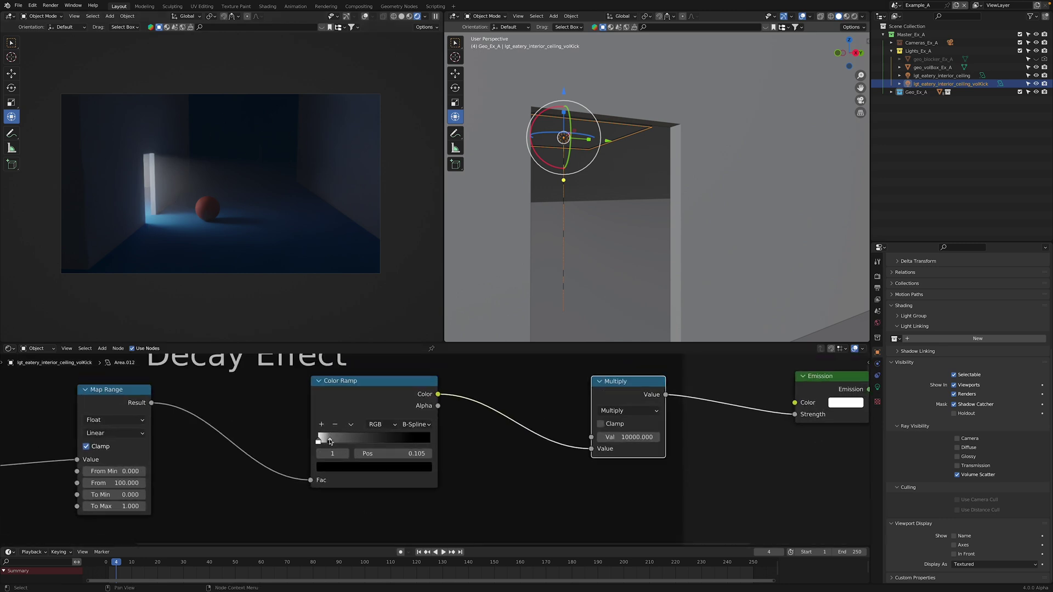
mouse_move(330, 441)
mouse_down()
mouse_move(356, 441)
mouse_move(331, 443)
mouse_up()
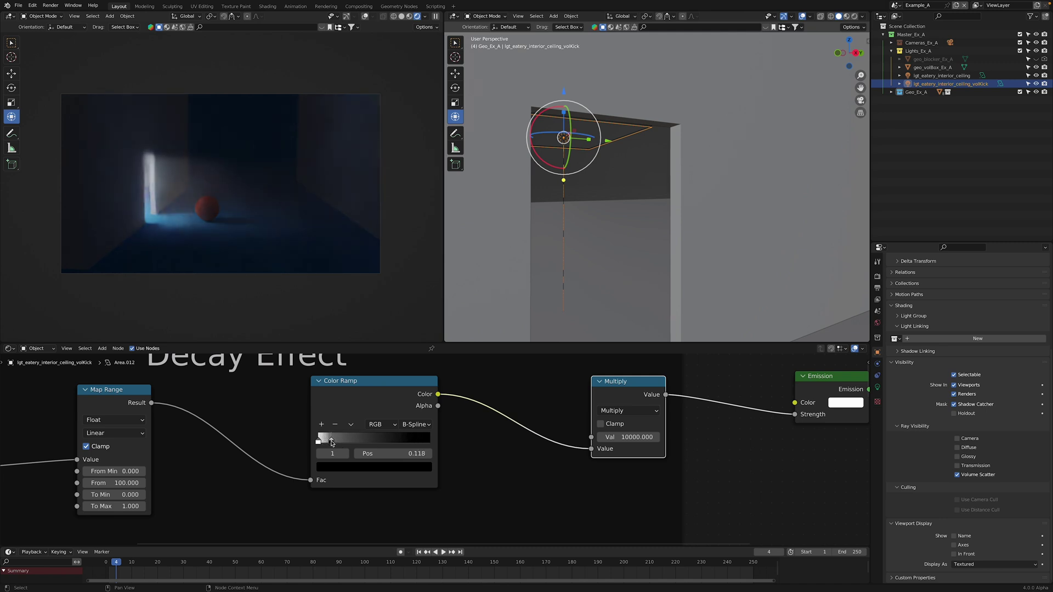
scroll(247, 443, down, 4)
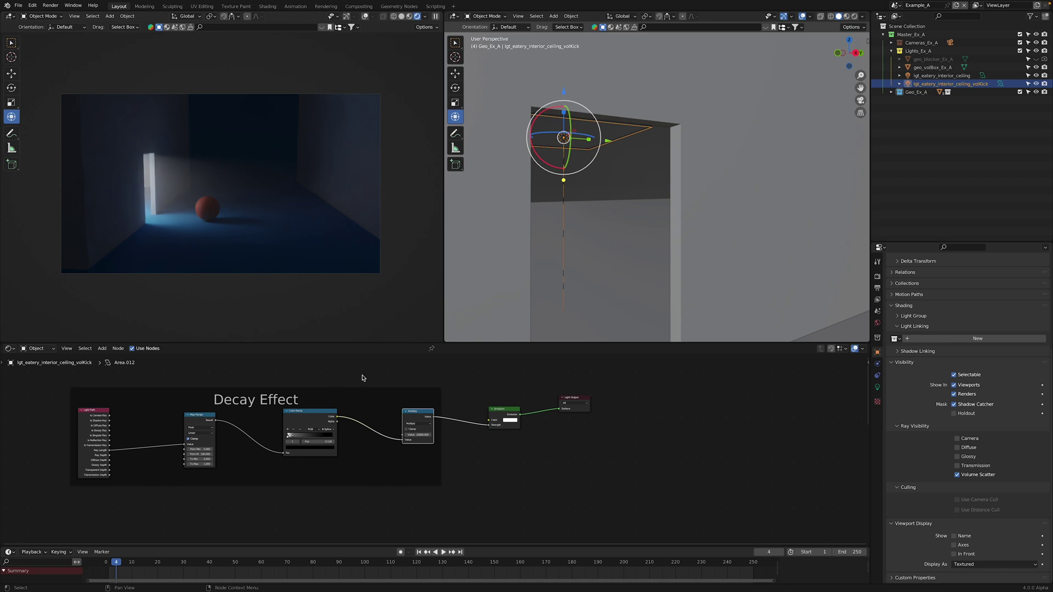
Step: Try narrowing the volKick light's beam spread to 130° in its light data settings, and undo the change
click(877, 387)
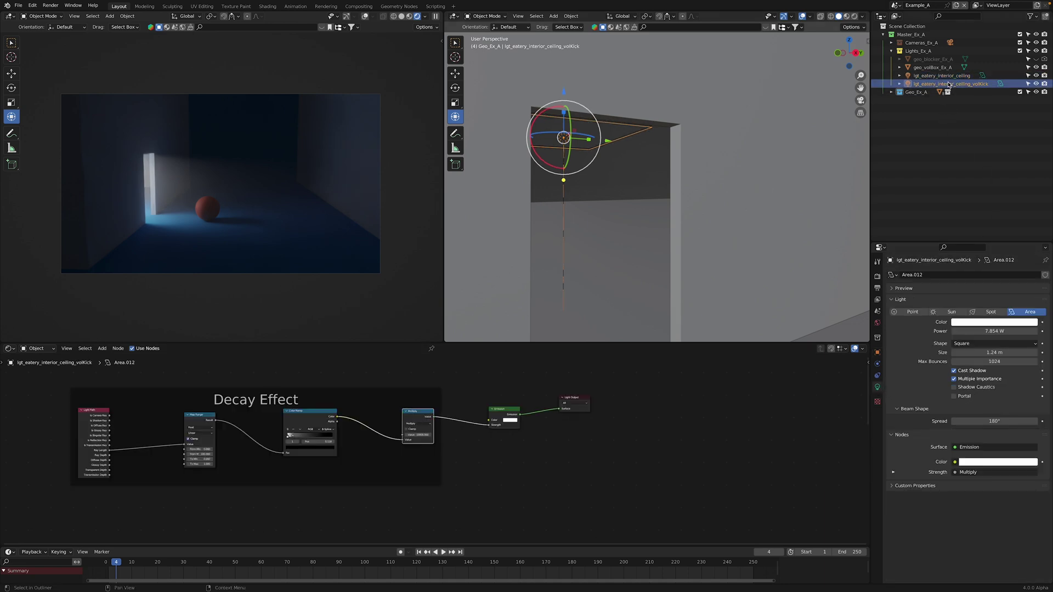
middle_drag(580, 371, 655, 358)
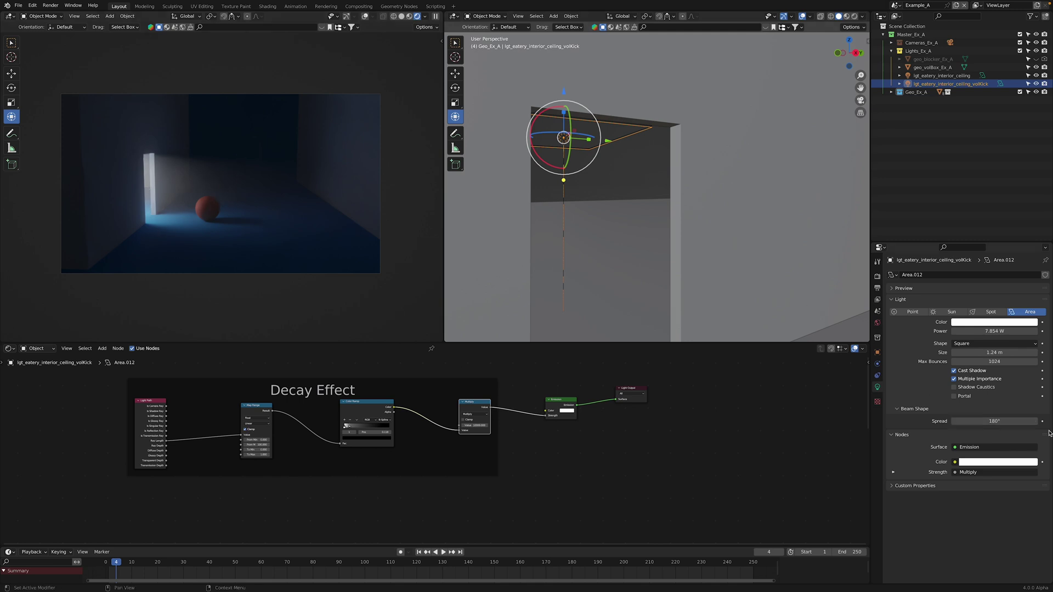
drag(994, 421, 981, 421)
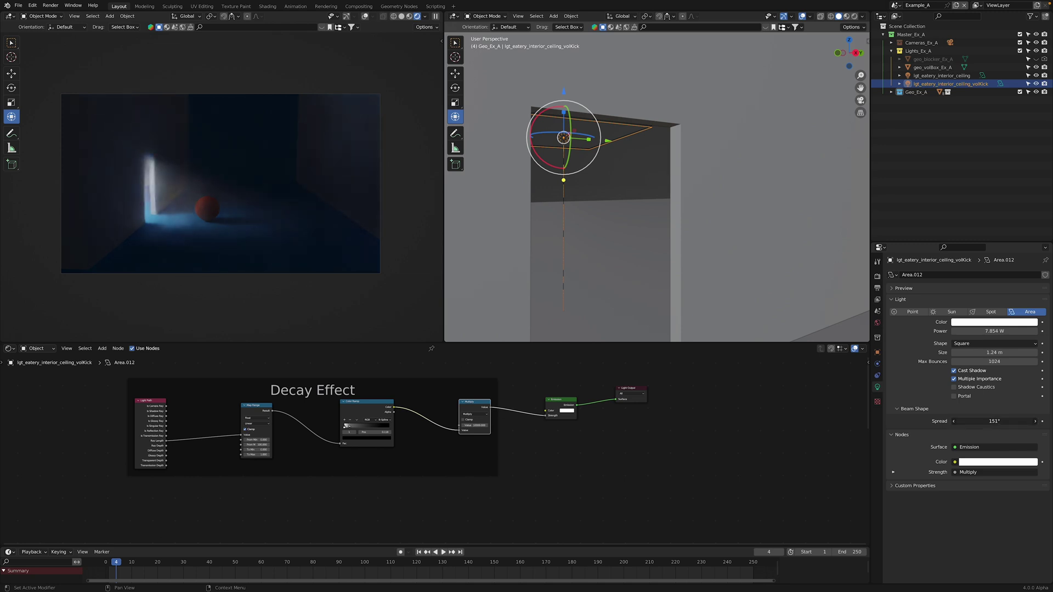
drag(987, 421, 983, 421)
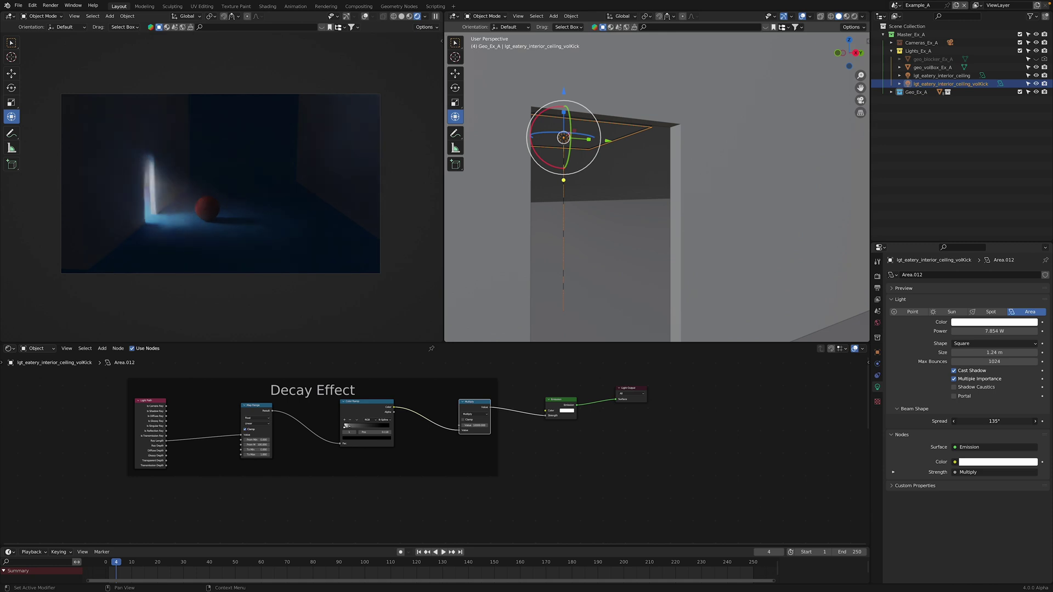
drag(982, 421, 980, 421)
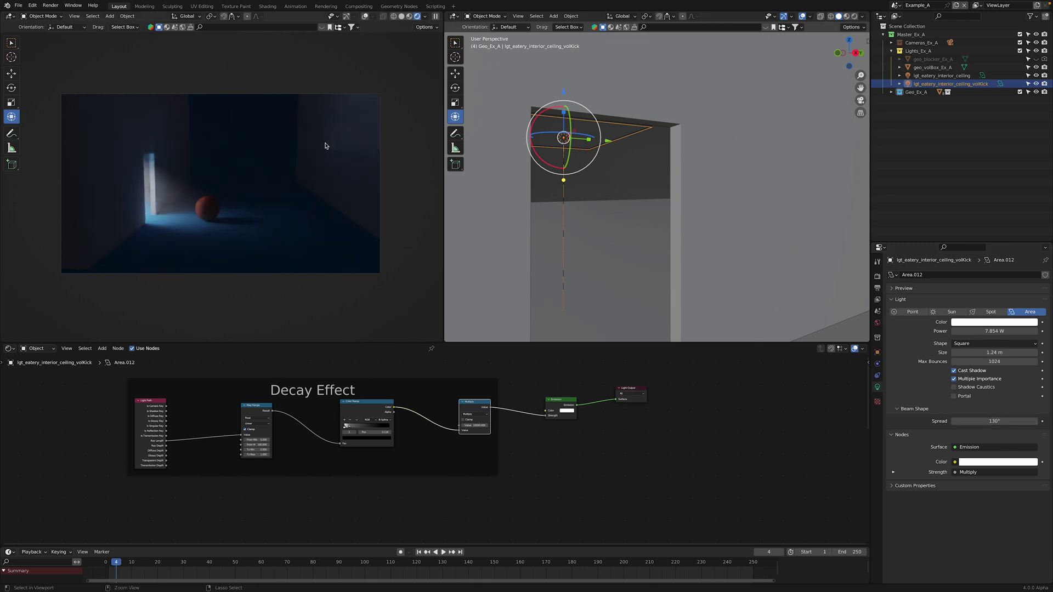
key(ctrl+z)
Step: Examine the Decay Effect node chain from Light Path through Map Range and Color Ramp to Multiply
middle_drag(351, 409, 307, 423)
scroll(315, 415, up, 4)
scroll(310, 419, down, 3)
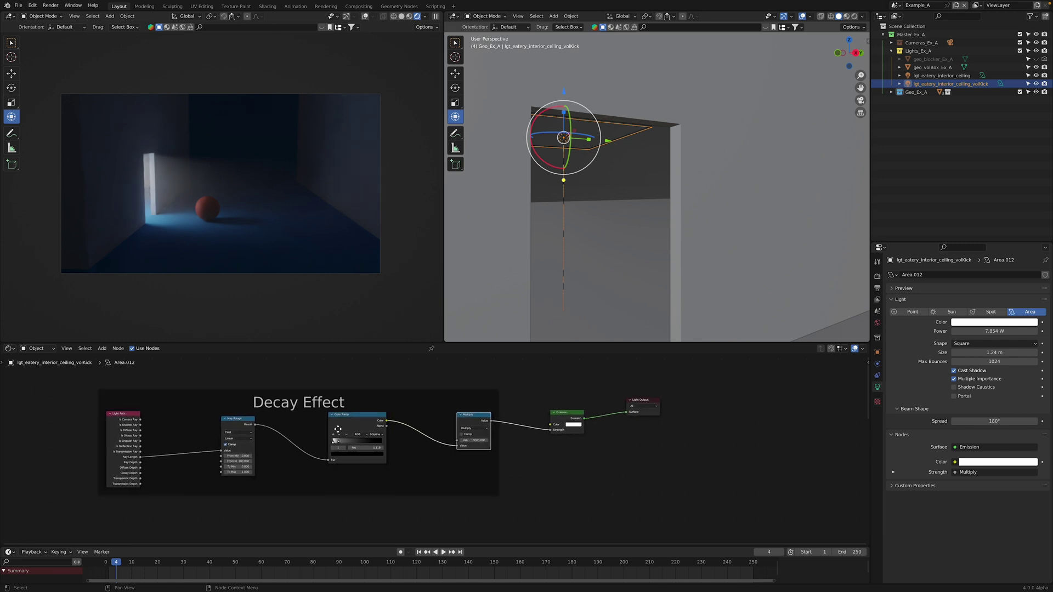
scroll(318, 418, up, 1)
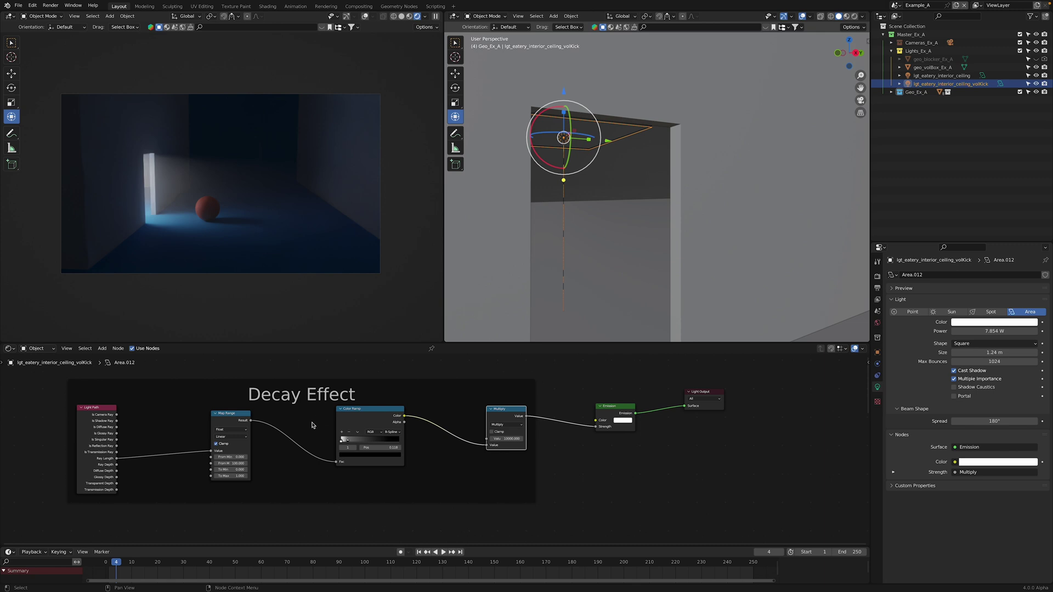
scroll(310, 423, down, 3)
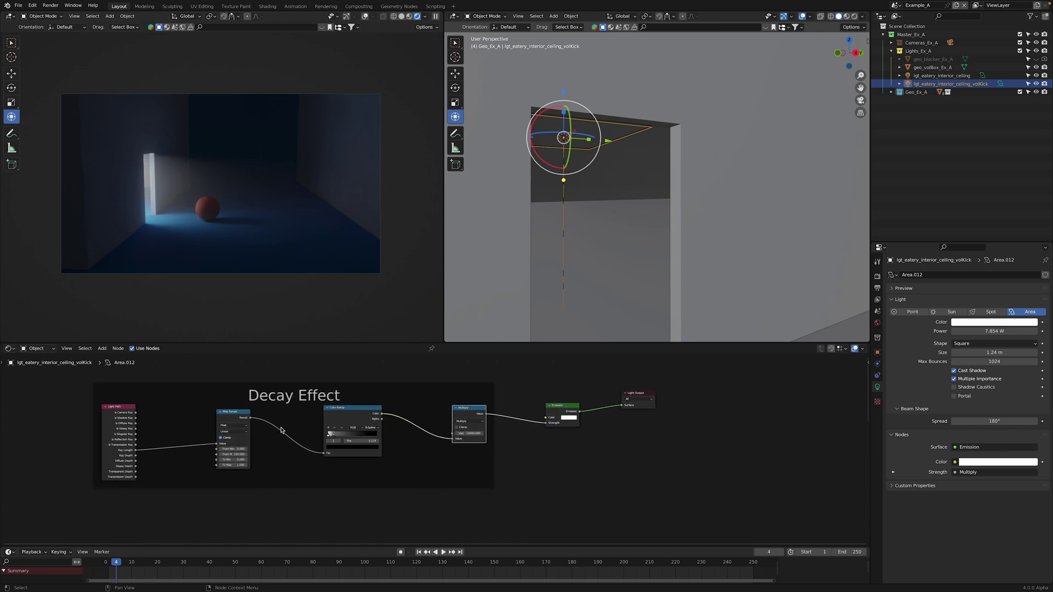
scroll(283, 438, up, 2)
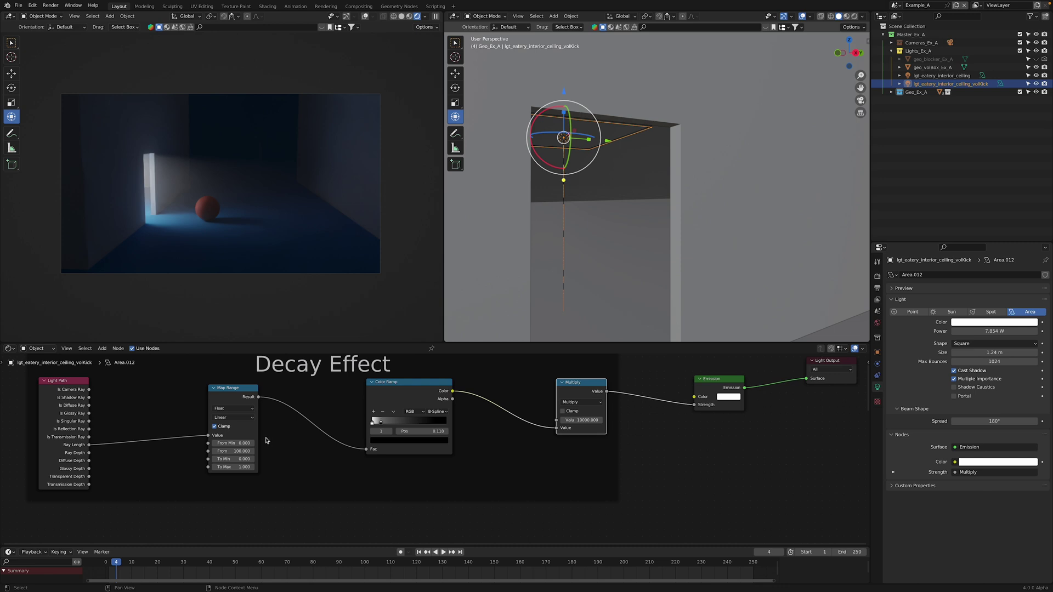
scroll(282, 442, down, 2)
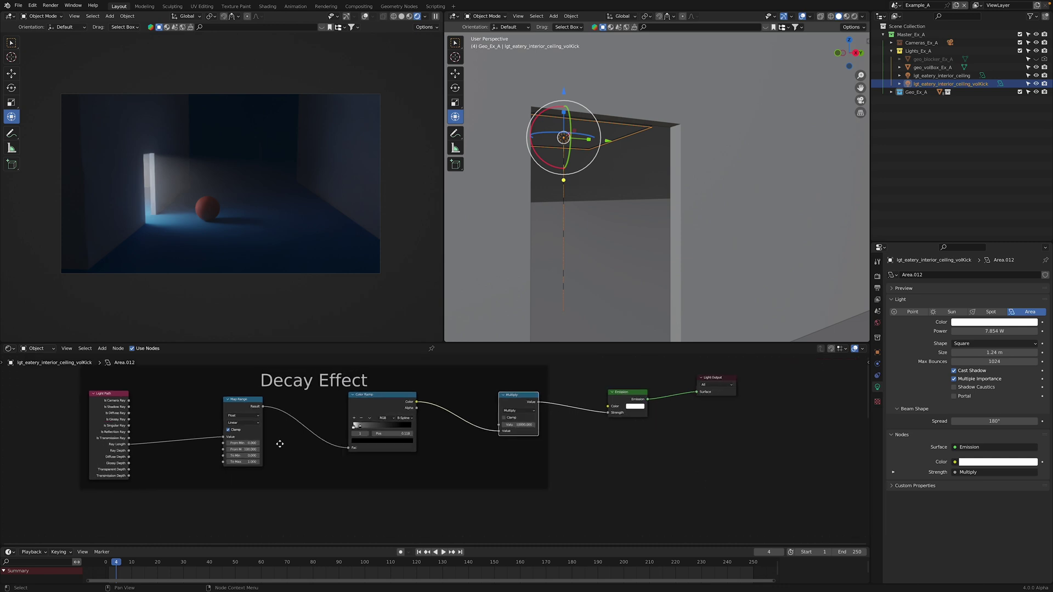
Step: Follow the Ray Length link through Map Range, Color Ramp and Multiply to Emission and examine each node's settings
middle_drag(280, 415, 264, 416)
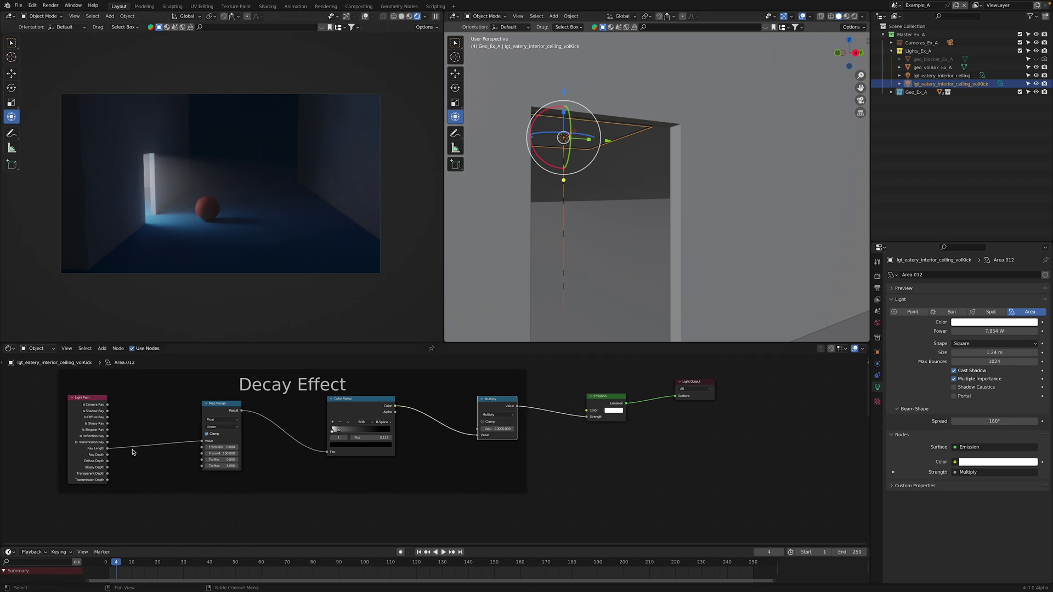
scroll(134, 446, up, 2)
middle_drag(192, 439, 165, 446)
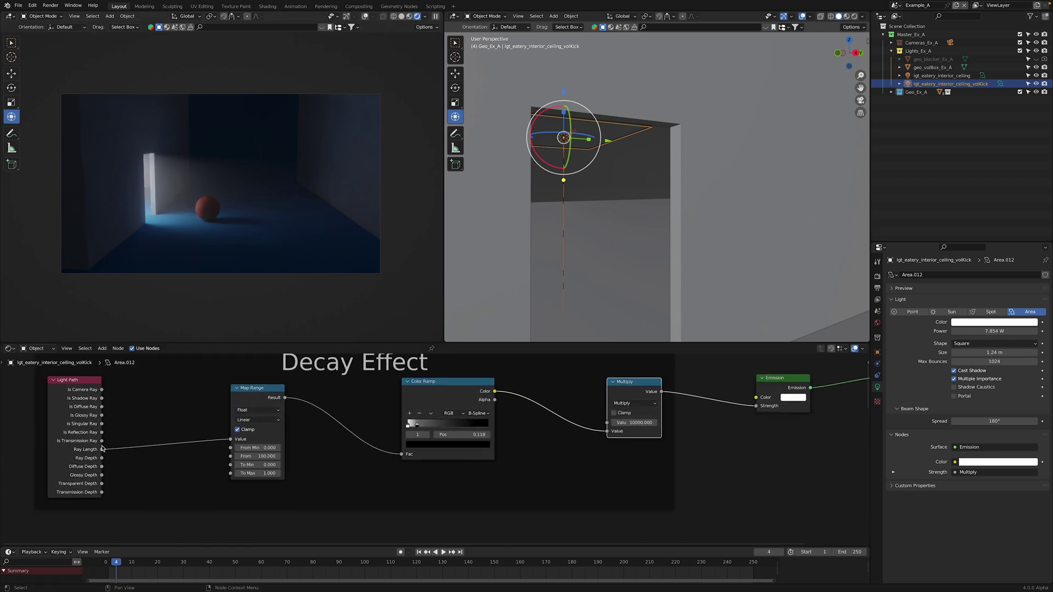
middle_drag(277, 439, 219, 445)
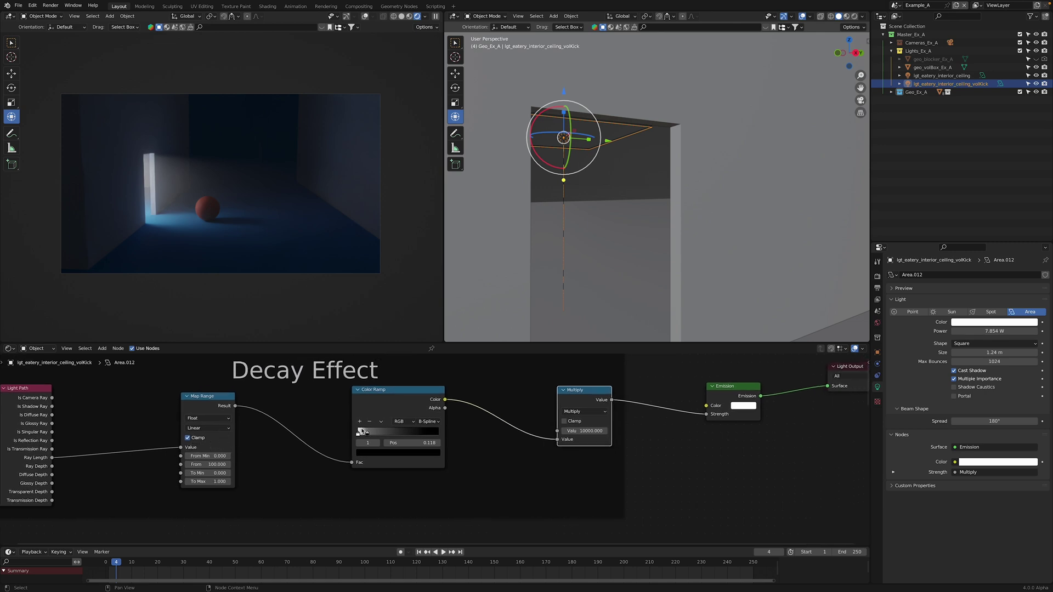
middle_drag(480, 426, 398, 437)
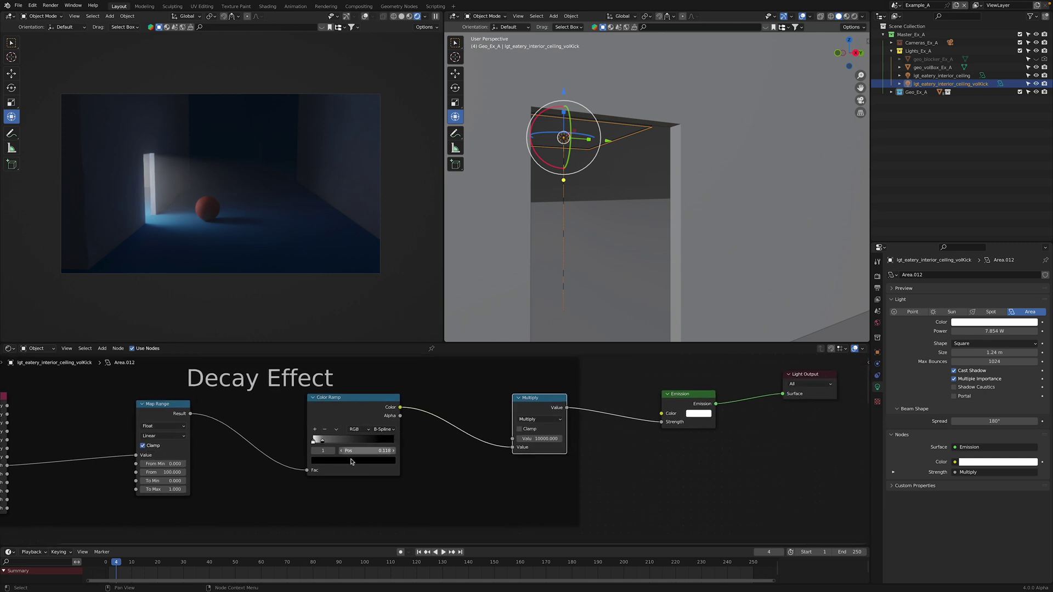
middle_drag(290, 465, 324, 455)
scroll(318, 454, down, 2)
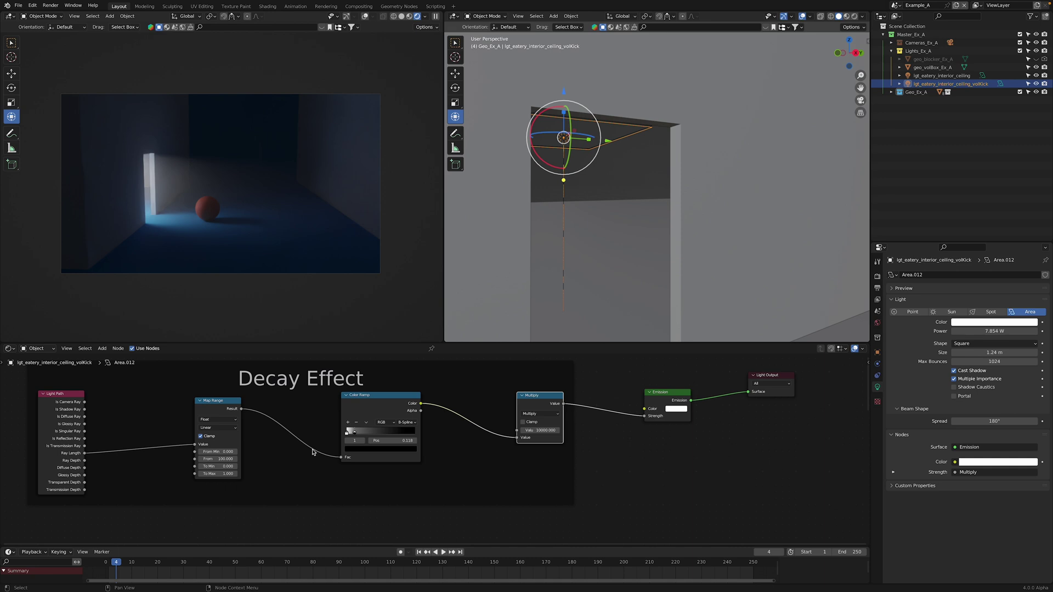
scroll(282, 436, down, 3)
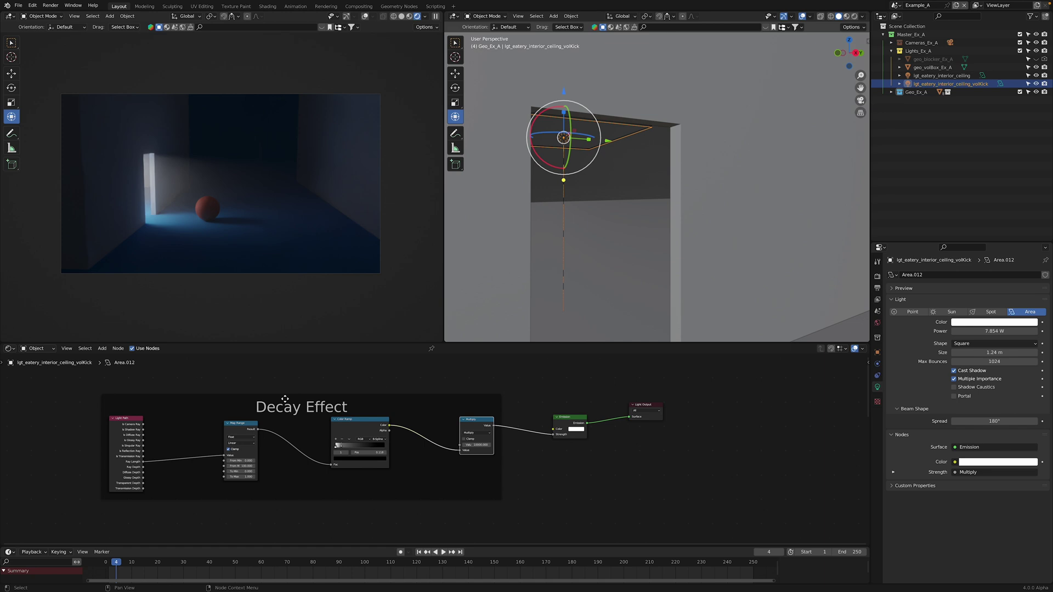
middle_drag(301, 388, 307, 385)
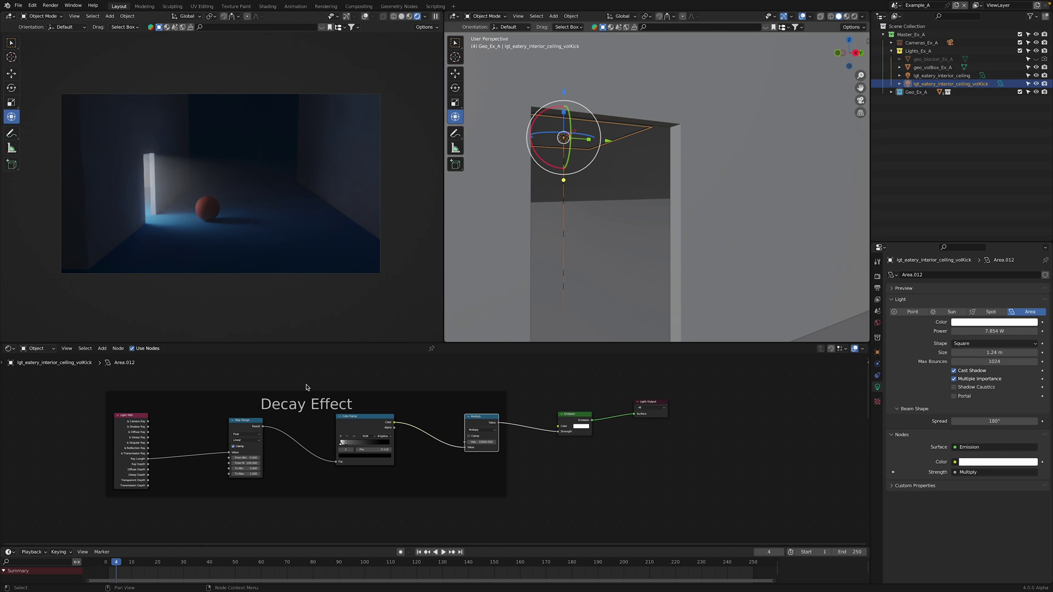
Step: Set the From Max value of the Decay Effect's Map Range node to 10
scroll(283, 478, up, 1)
scroll(281, 469, up, 1)
scroll(263, 465, up, 1)
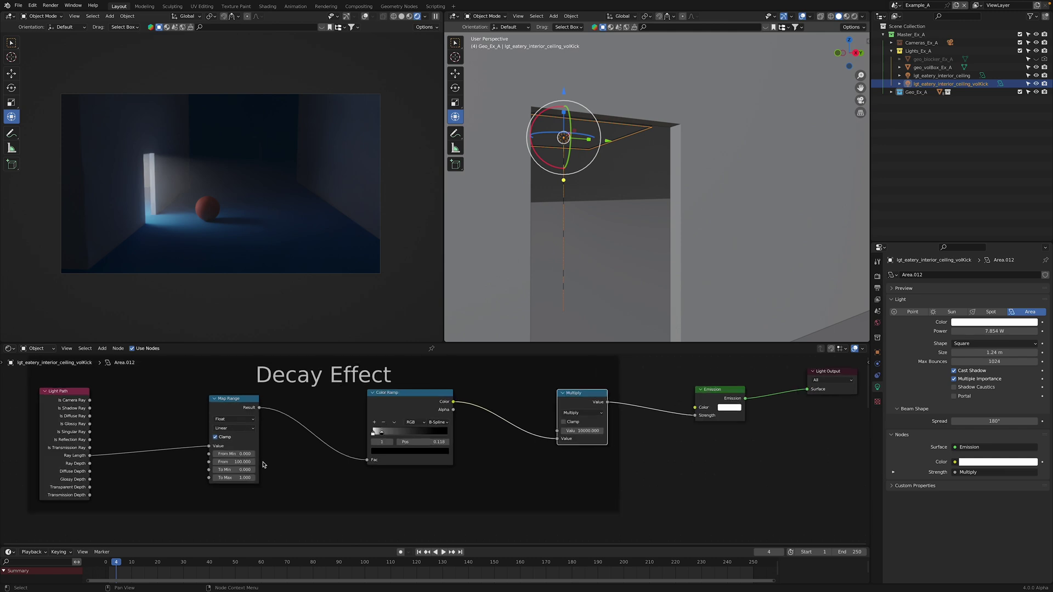
scroll(263, 465, up, 2)
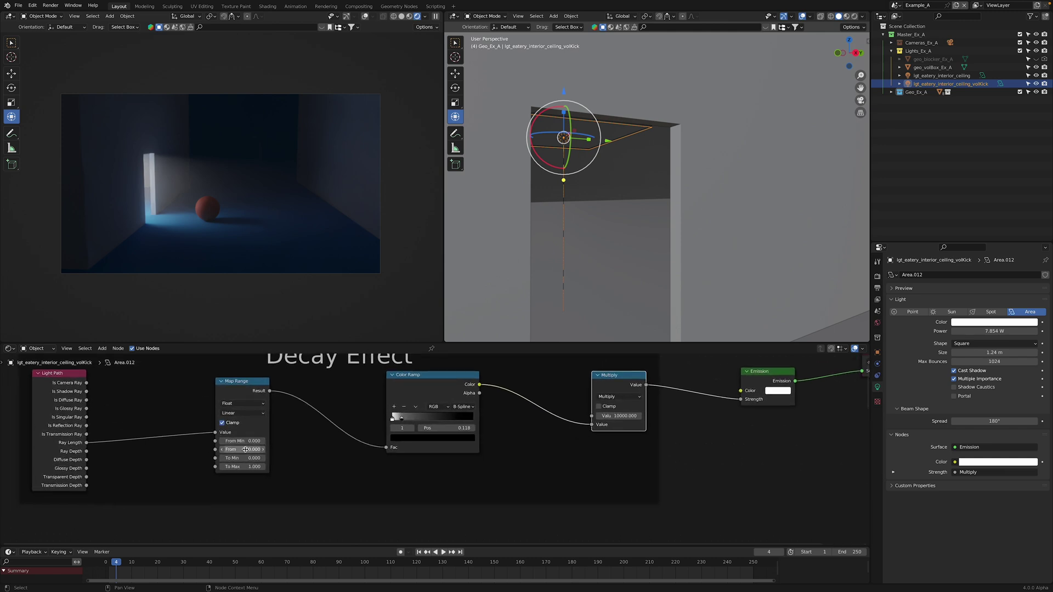
middle_drag(313, 437, 311, 455)
scroll(311, 456, down, 2)
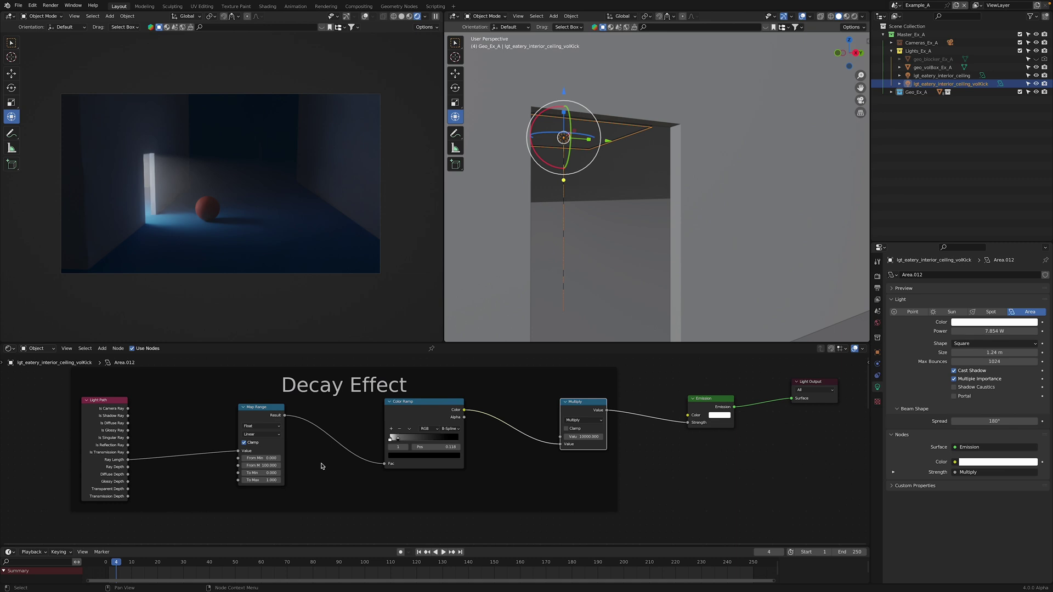
scroll(307, 464, up, 1)
scroll(282, 456, up, 1)
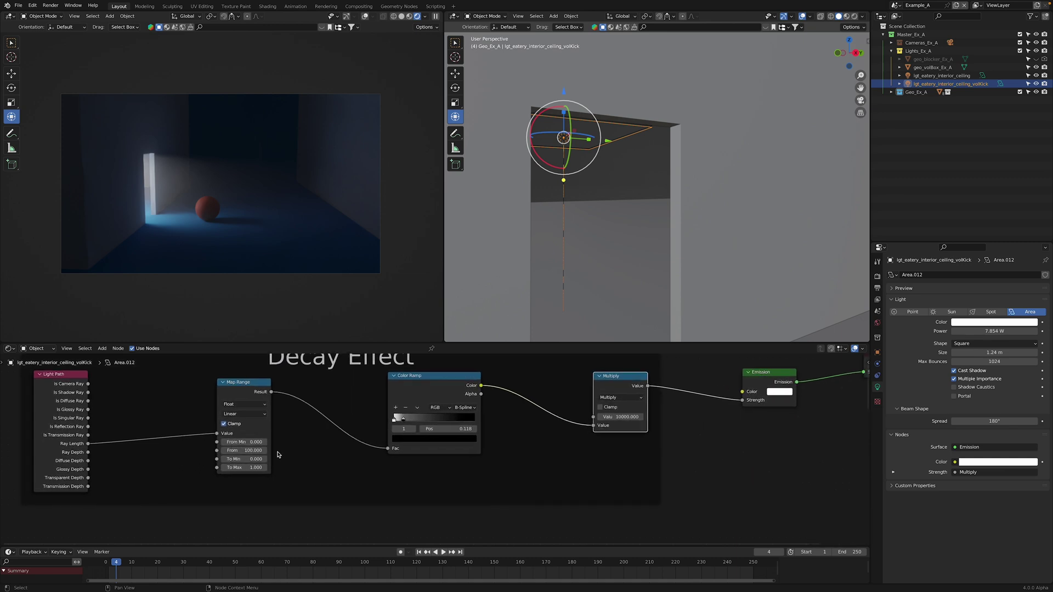
click(256, 450)
text(10)
key(Return)
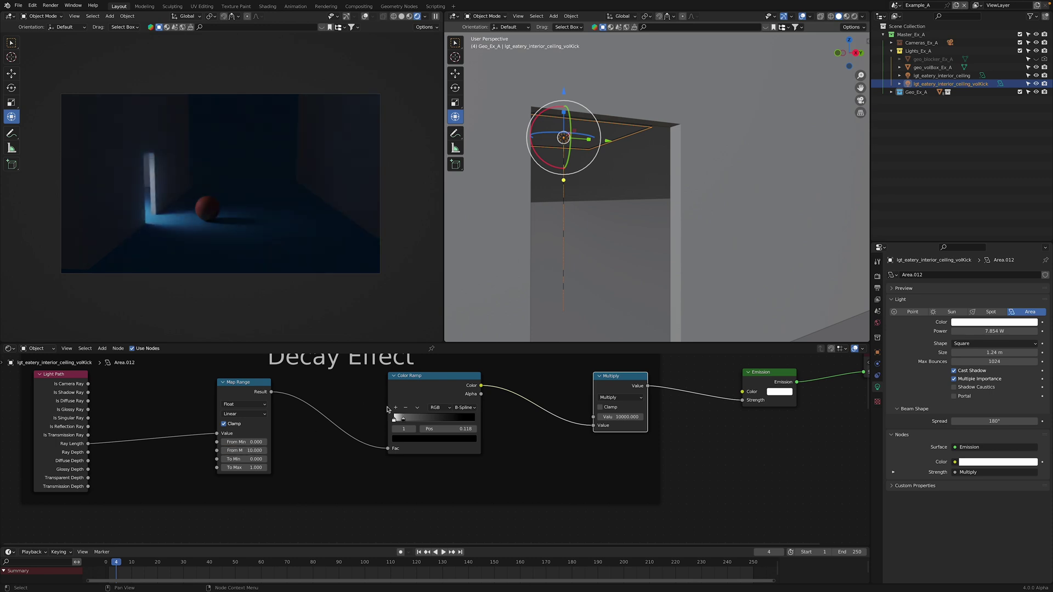
Step: Move the Color Ramp's black stop to position 1.000
drag(403, 420, 488, 425)
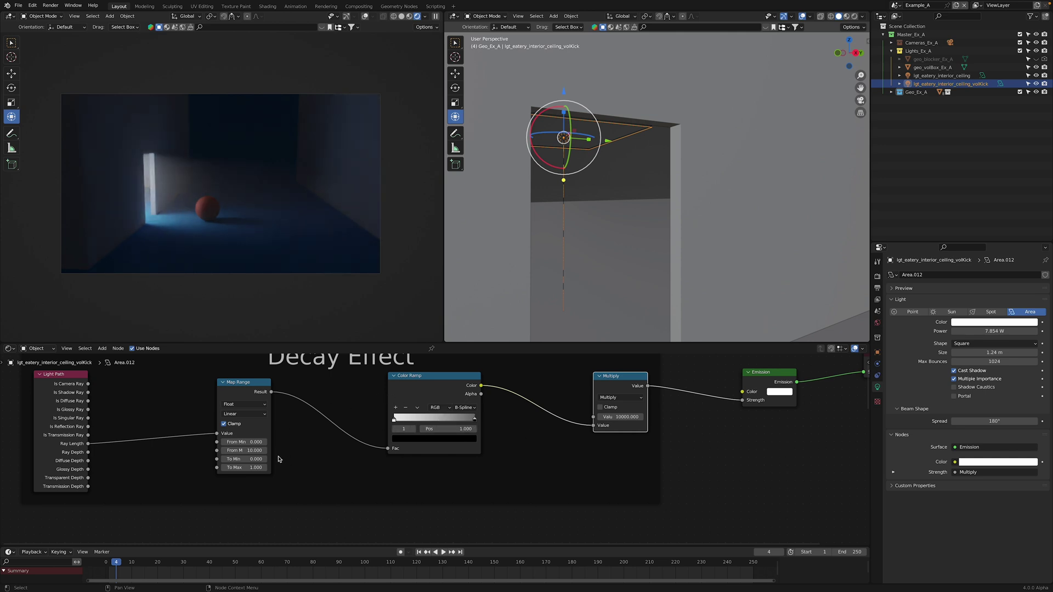
scroll(277, 457, up, 1)
drag(508, 416, 558, 410)
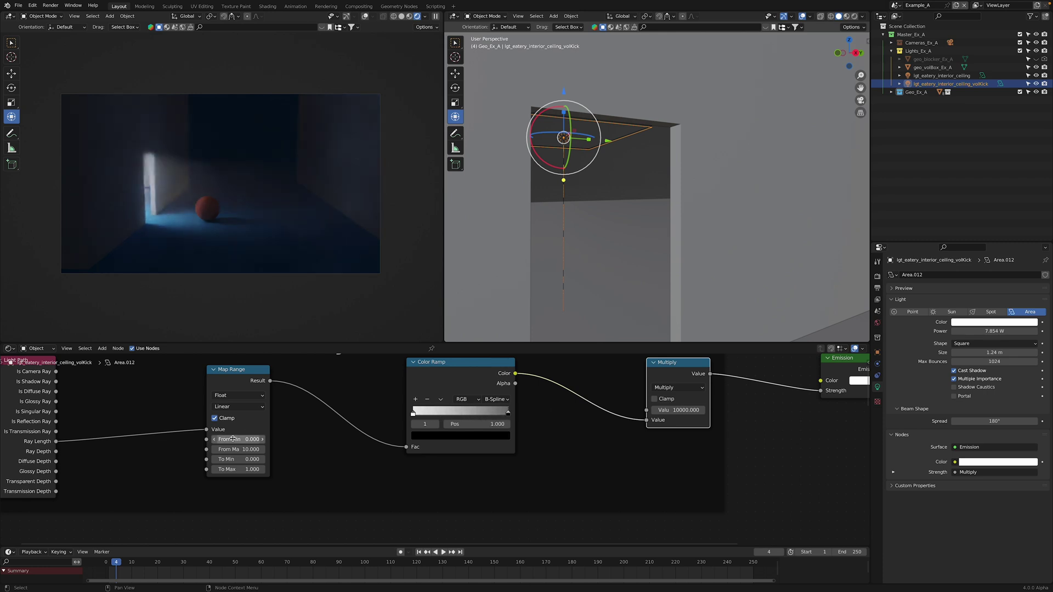
Step: Set the Map Range node's From Max value to 100
click(247, 450)
text(1)
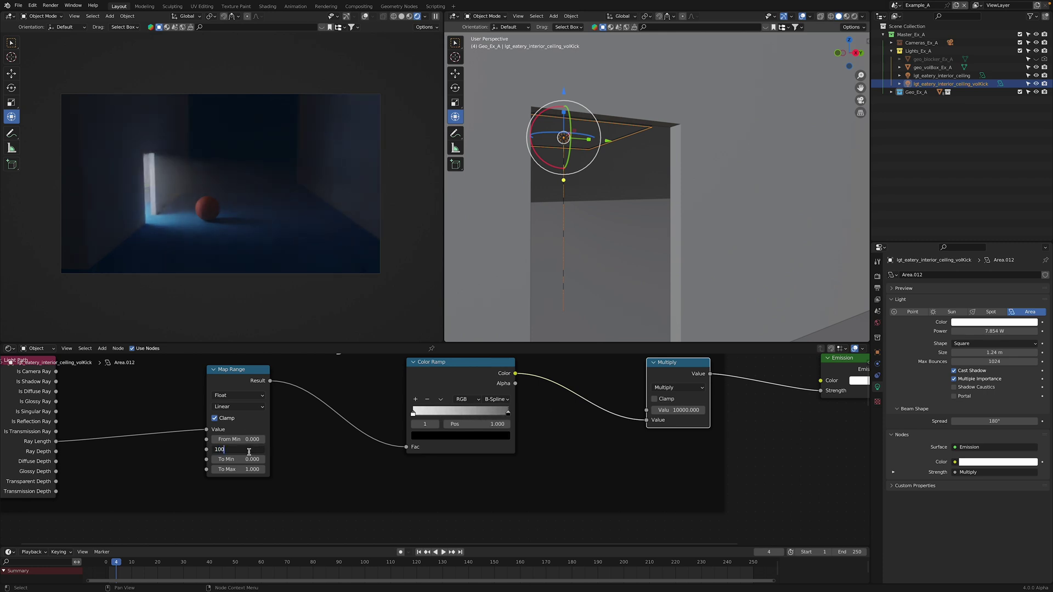
key(Return)
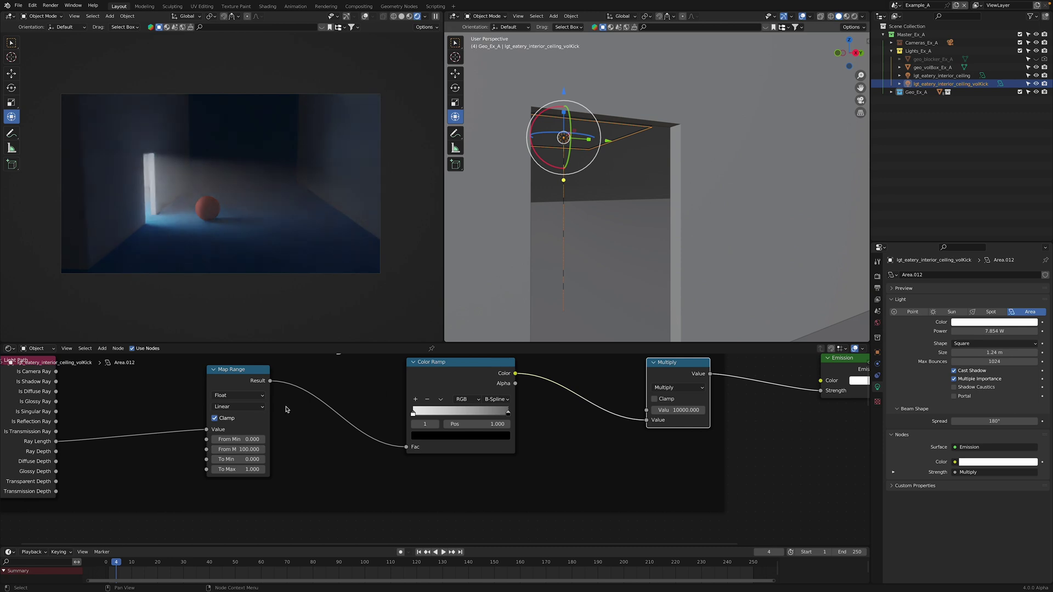
Step: Review the complete Decay Effect node chain against the volumetric falloff in the rendered preview
scroll(285, 409, down, 1)
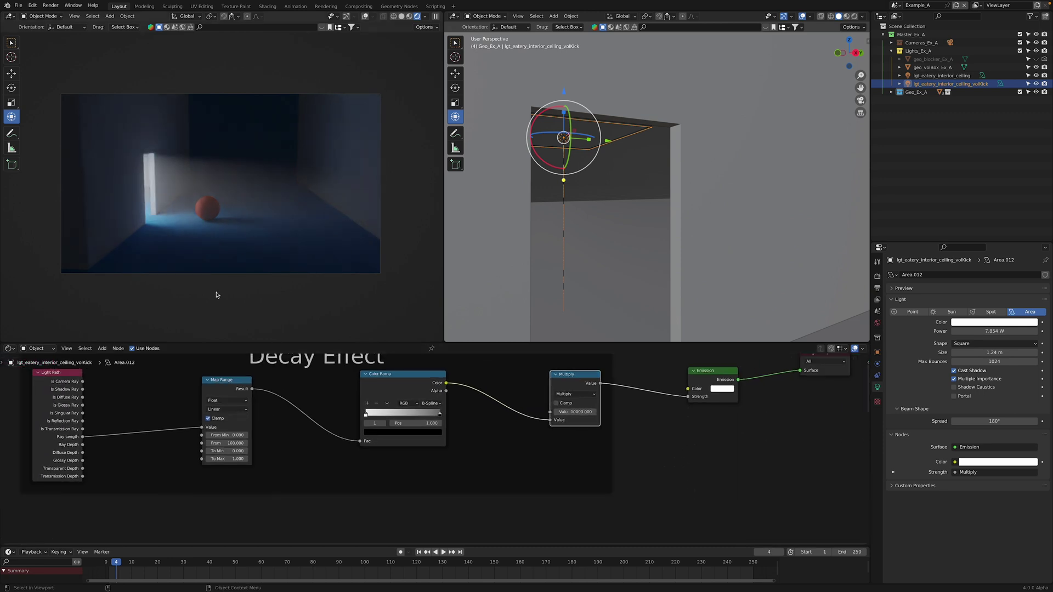
scroll(319, 444, down, 3)
middle_drag(352, 424, 338, 444)
scroll(285, 440, up, 1)
scroll(286, 443, down, 2)
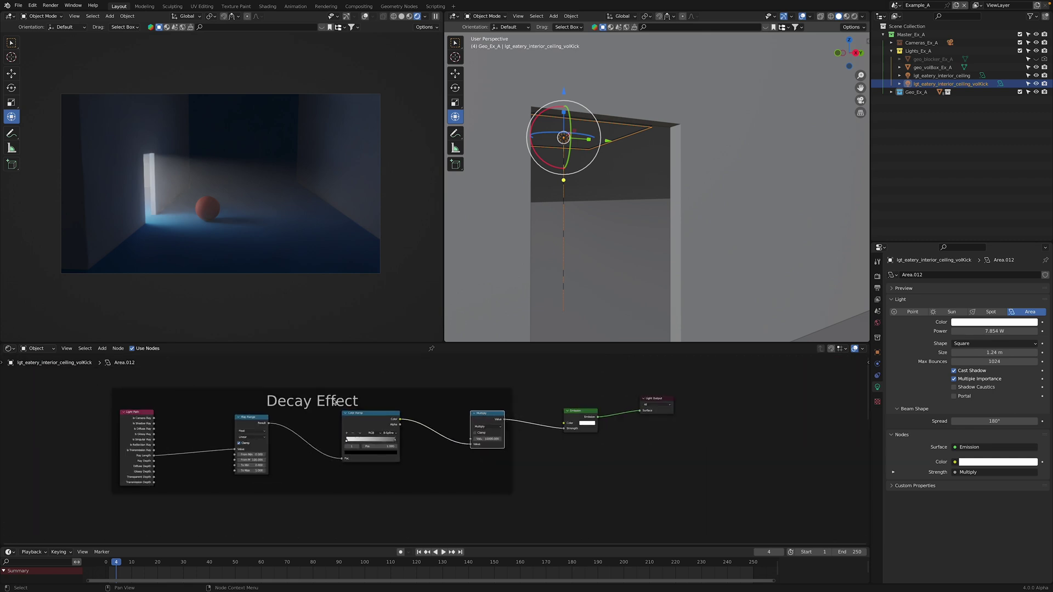
scroll(360, 418, down, 2)
mouse_move(359, 418)
middle_down()
mouse_move(331, 437)
mouse_move(353, 426)
middle_up()
scroll(331, 432, up, 2)
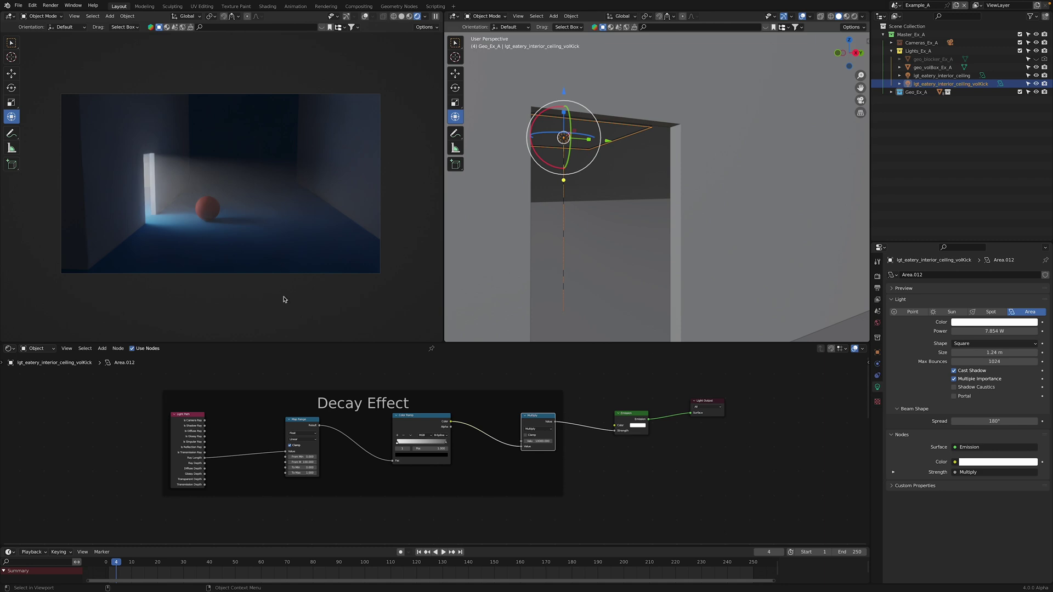
scroll(336, 470, down, 2)
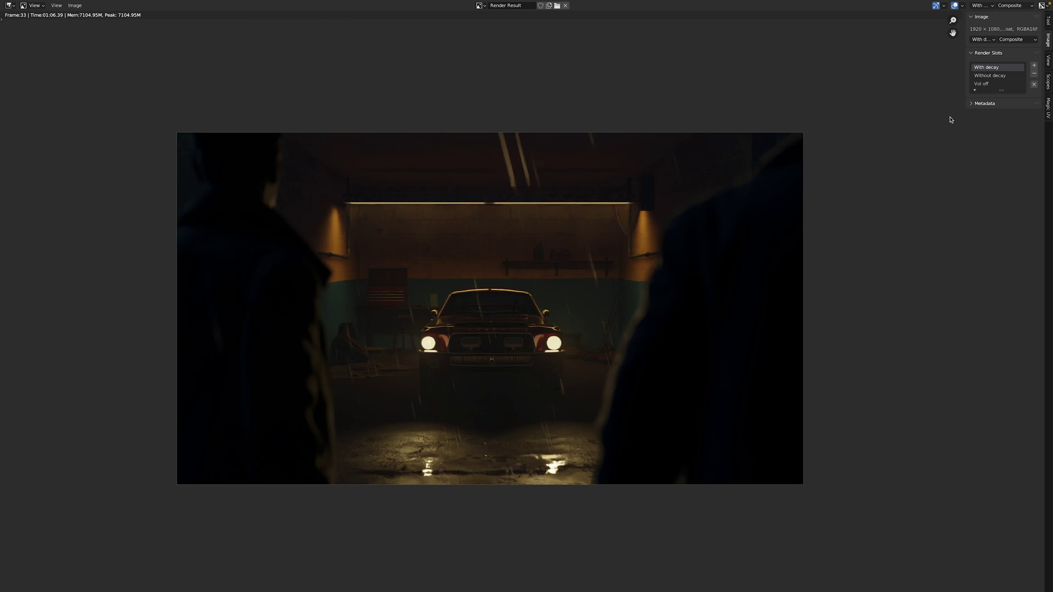
Step: Compare the garage render's Without decay slot with its With decay slot
click(993, 76)
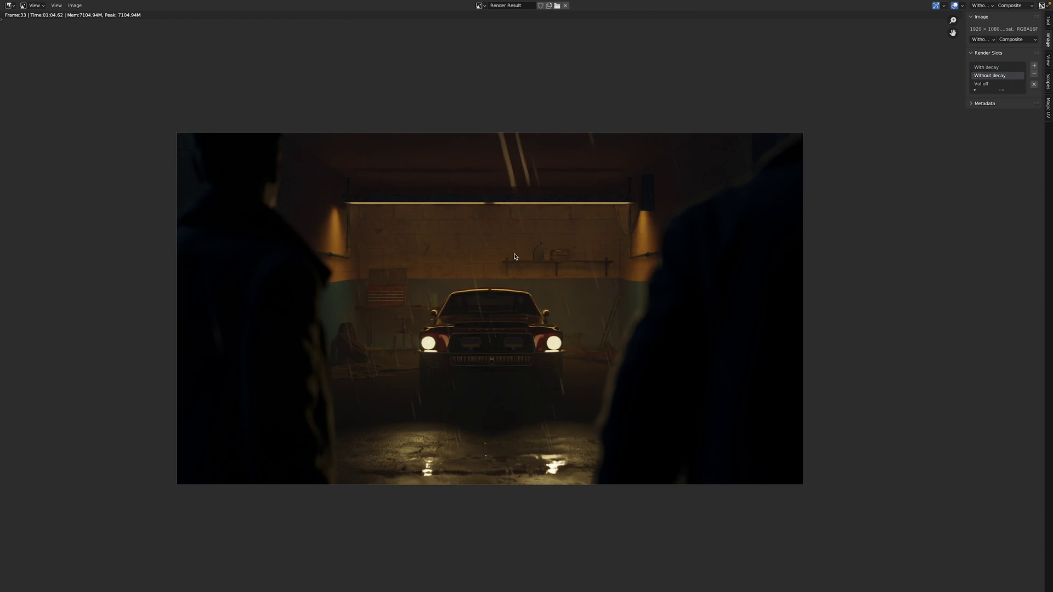
middle_drag(509, 248, 488, 246)
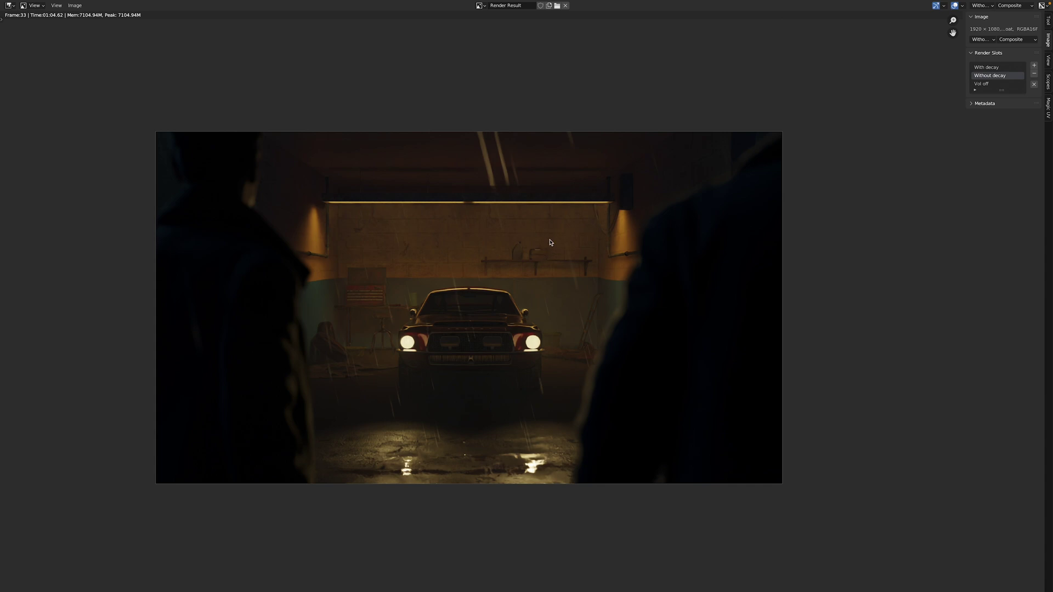
key(j)
scroll(543, 237, down, 1)
key(j)
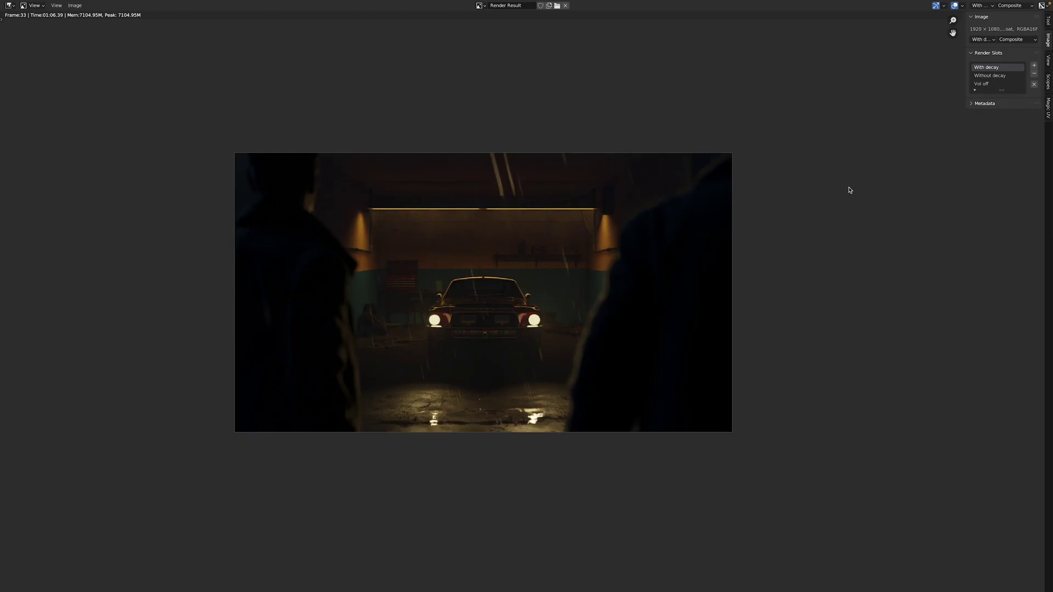
Step: Compare the Vol off render slot with the With decay slot, and leave the render view for the garage scene
click(986, 84)
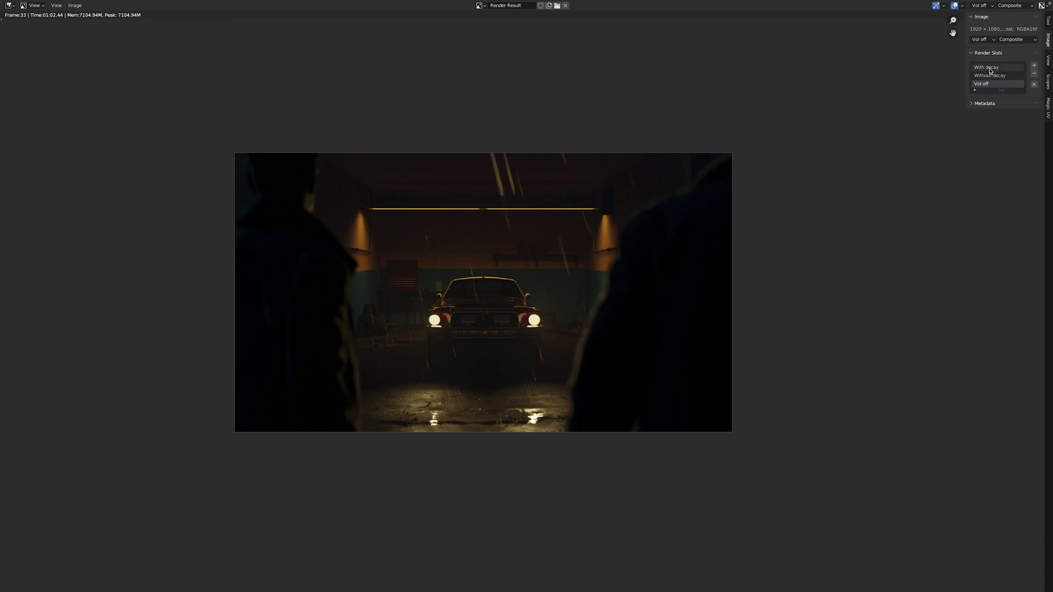
click(990, 68)
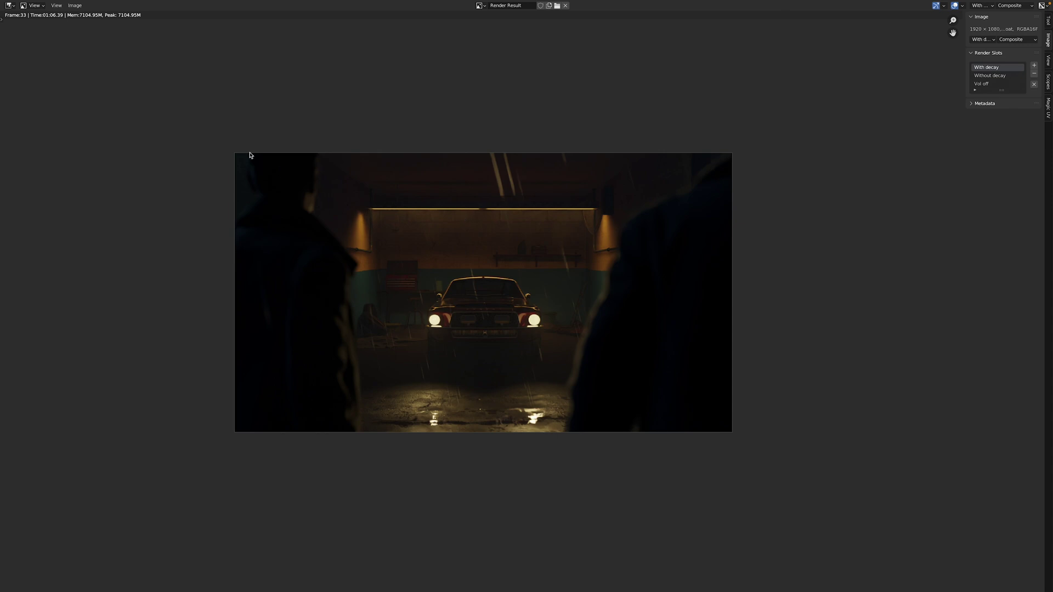
key(Escape)
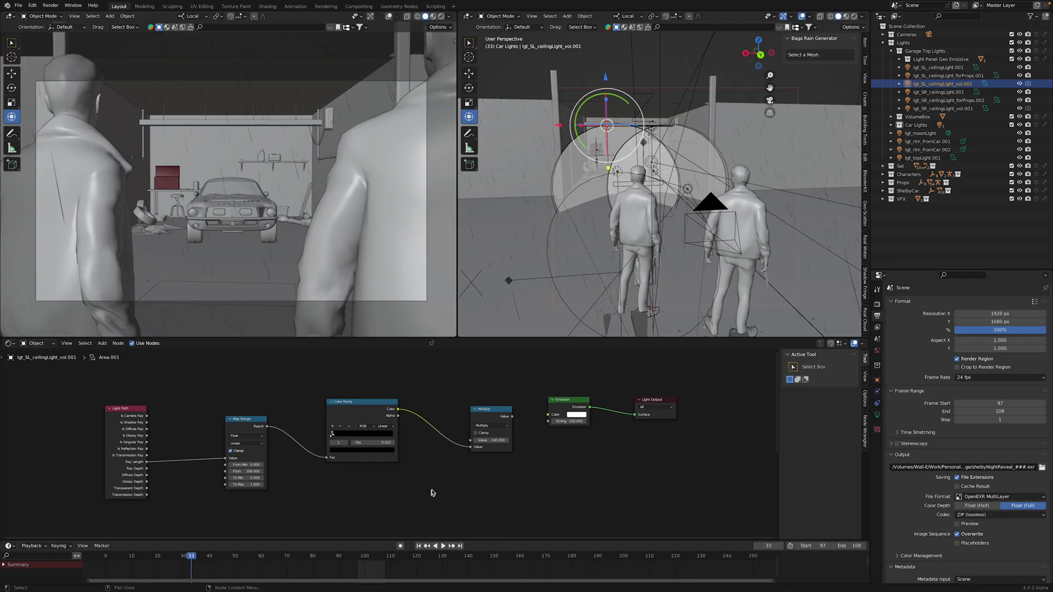
Step: Inspect the node trees of lgt_SR_ceilingLight_vol.001, lgt_SL_ceilingLight_vol.001 and the regular lgt_SL_ceilingLight.001
click(960, 109)
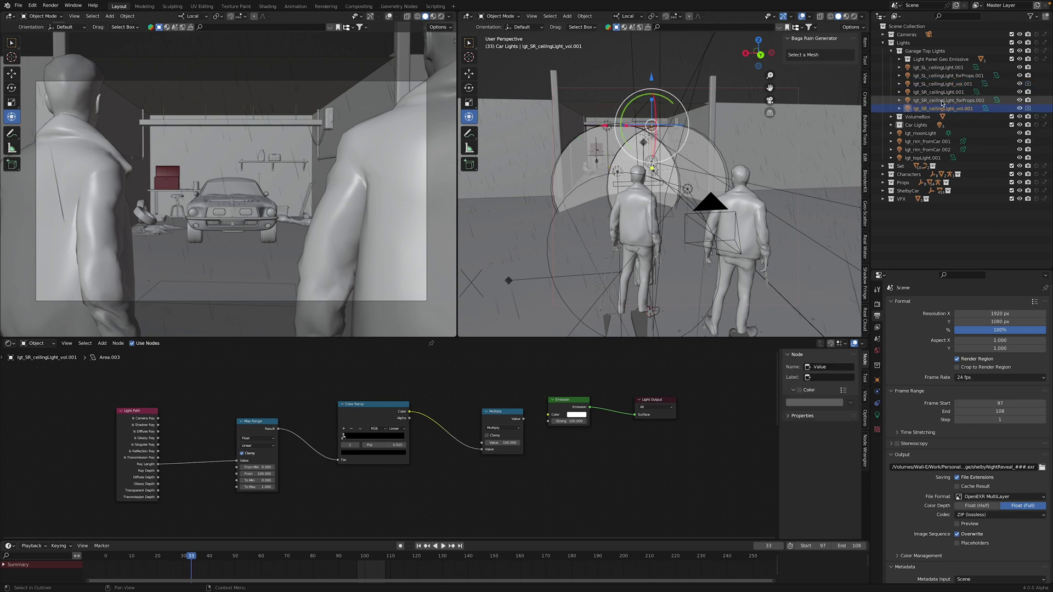
click(952, 85)
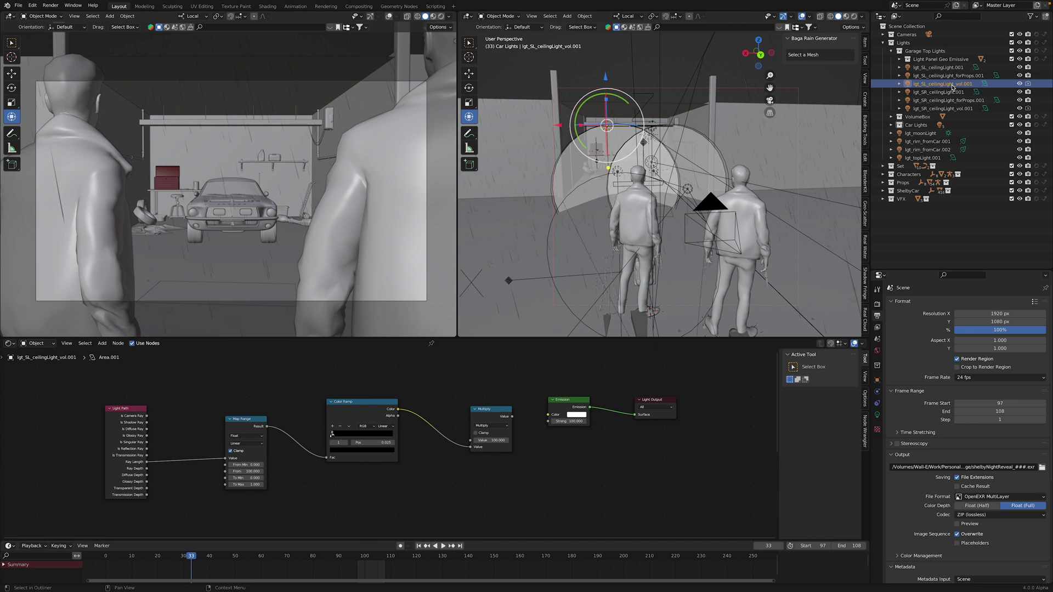
click(942, 68)
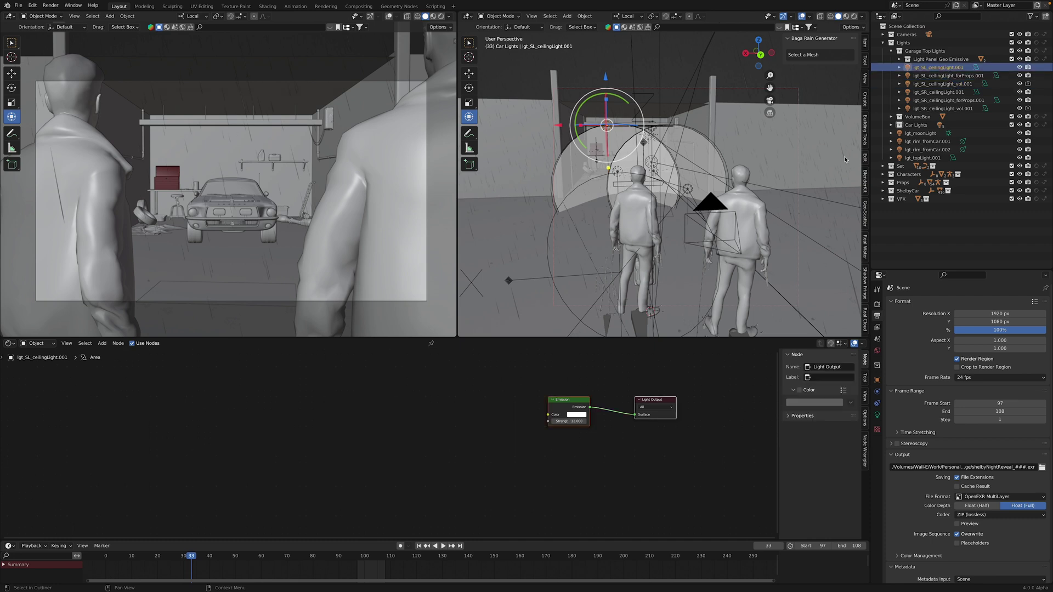
Step: Connect the Multiply output to the Emission strength in both lgt_SL_ceilingLight_vol.001 and lgt_SR_ceilingLight_vol.001
click(942, 84)
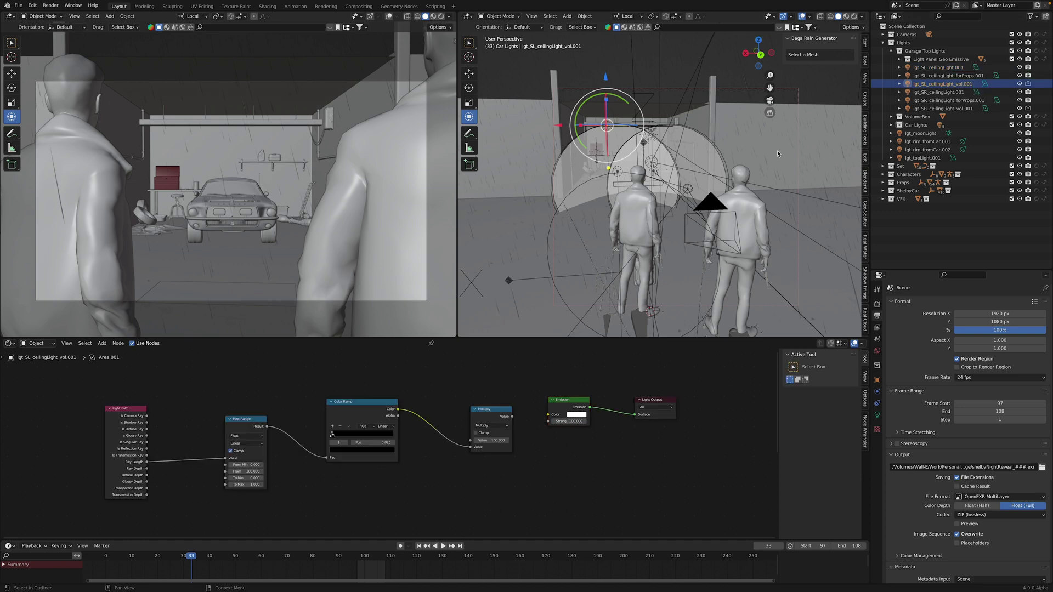
scroll(526, 426, up, 3)
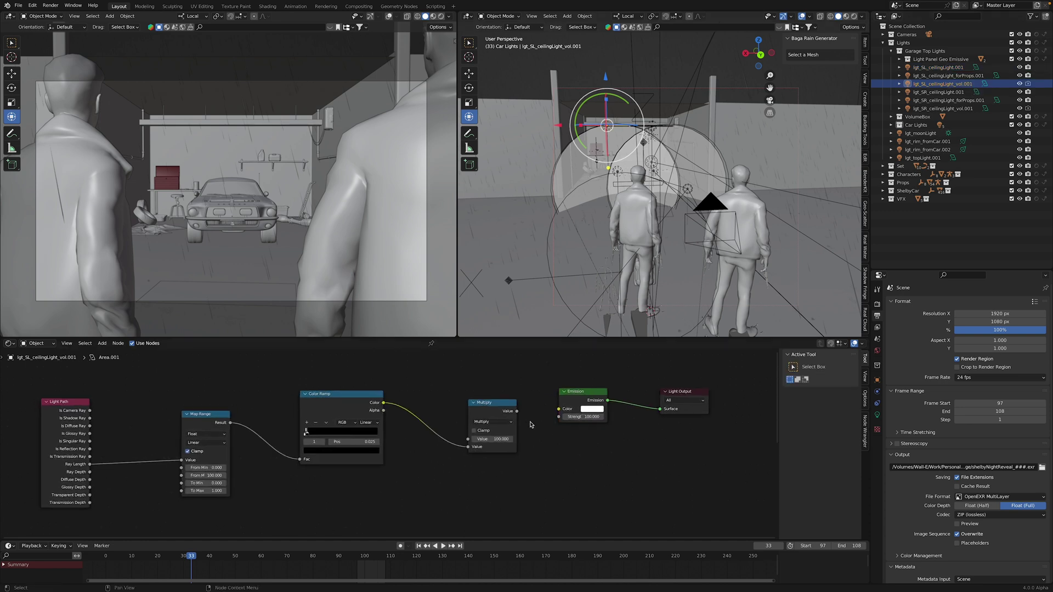
scroll(550, 418, down, 2)
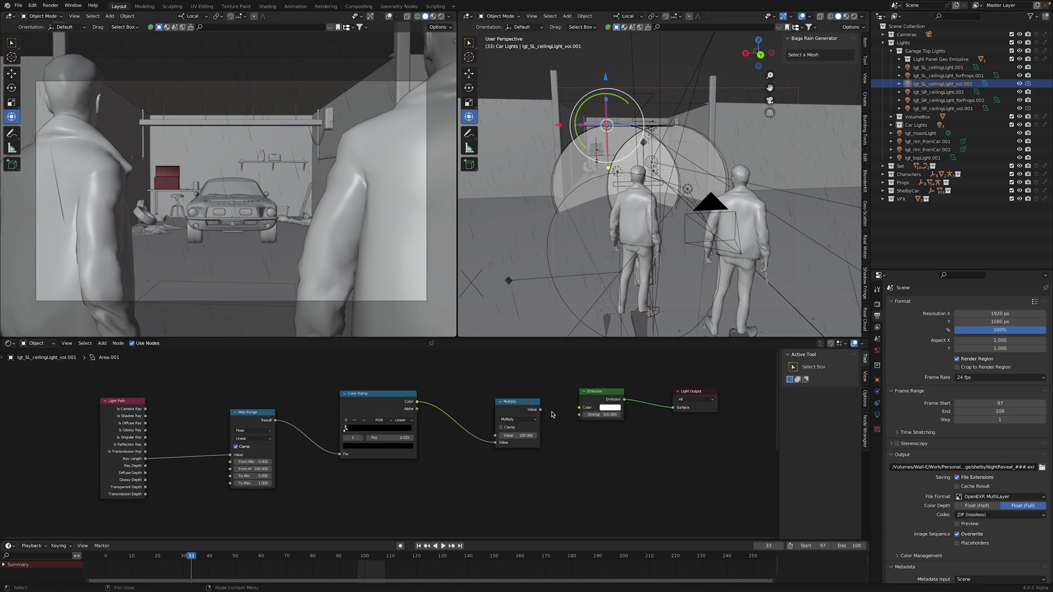
scroll(552, 415, up, 3)
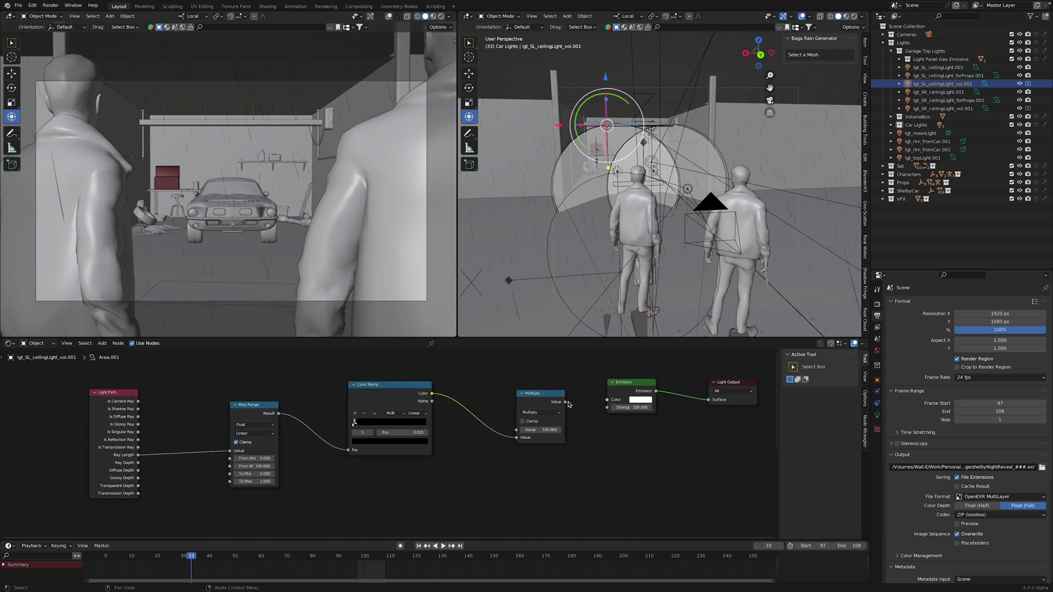
drag(566, 402, 607, 408)
click(957, 108)
middle_drag(597, 419, 602, 418)
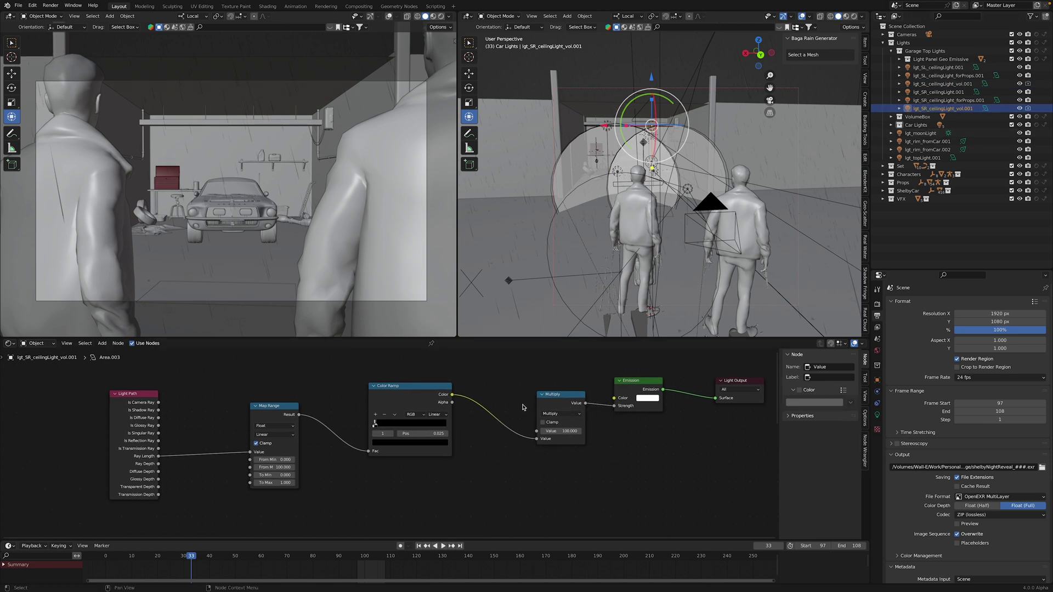
Step: Examine the decay node trees of lgt_SR_ceilingLight_vol.001 and lgt_SL_ceilingLight_vol.001, including the Color Ramp stops
scroll(378, 428, up, 5)
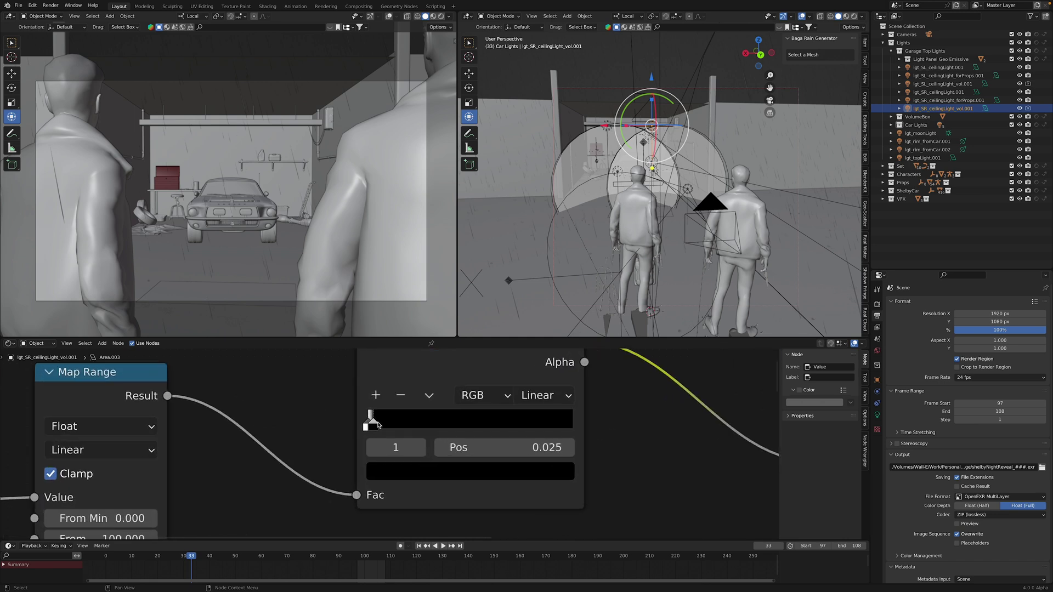
scroll(379, 431, down, 1)
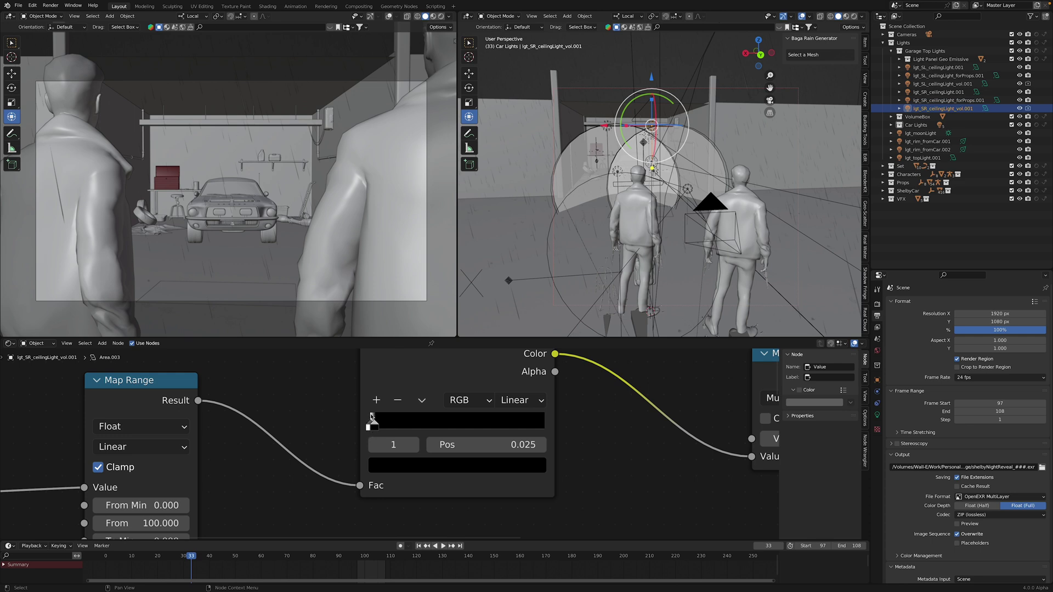
scroll(329, 425, down, 1)
scroll(329, 425, down, 3)
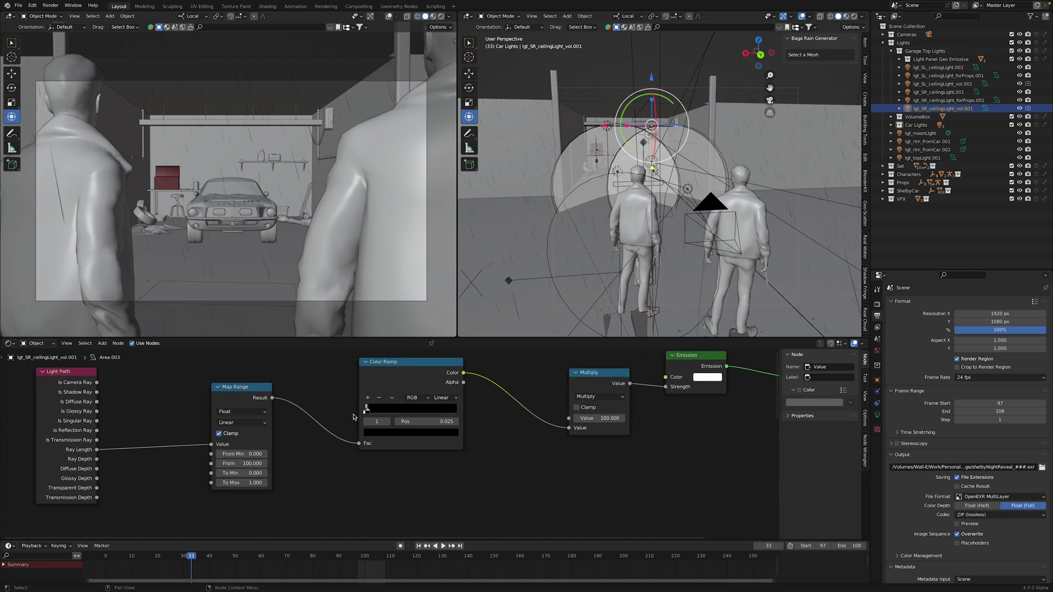
scroll(329, 419, up, 1)
scroll(309, 422, down, 2)
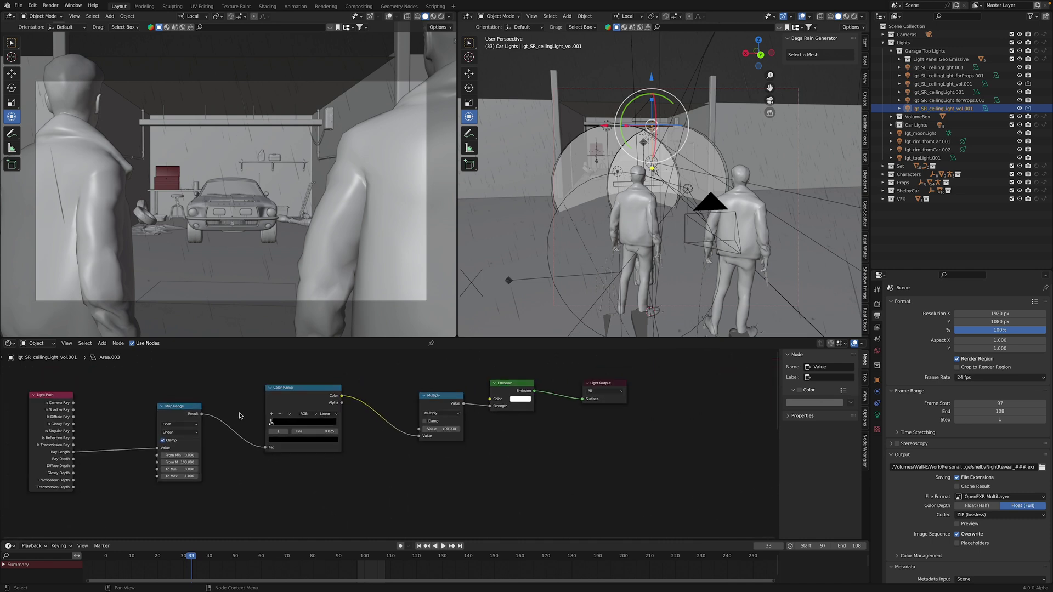
middle_drag(293, 406, 346, 396)
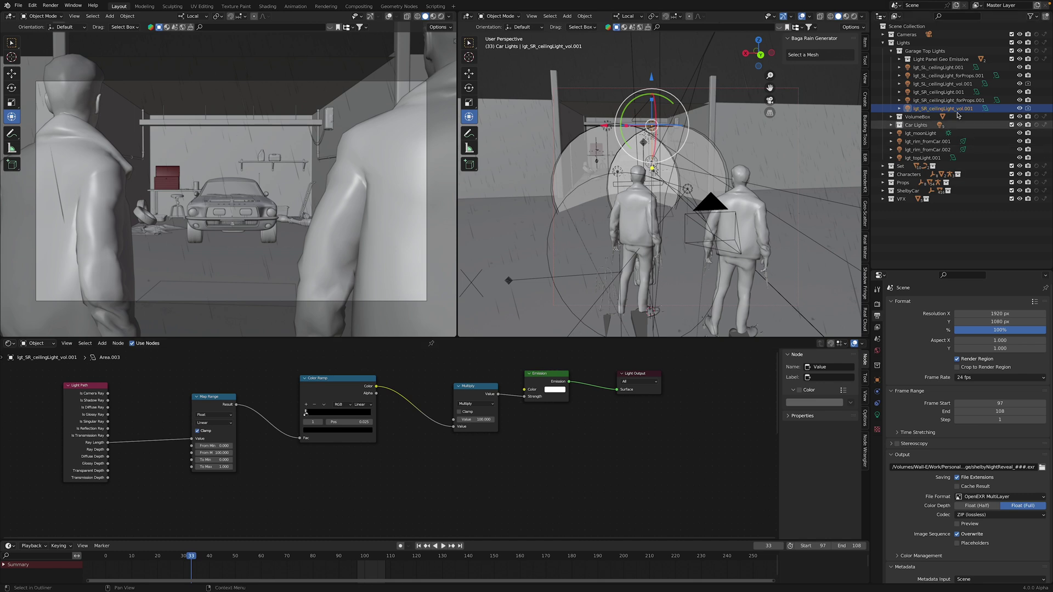
click(948, 83)
middle_drag(470, 405, 502, 406)
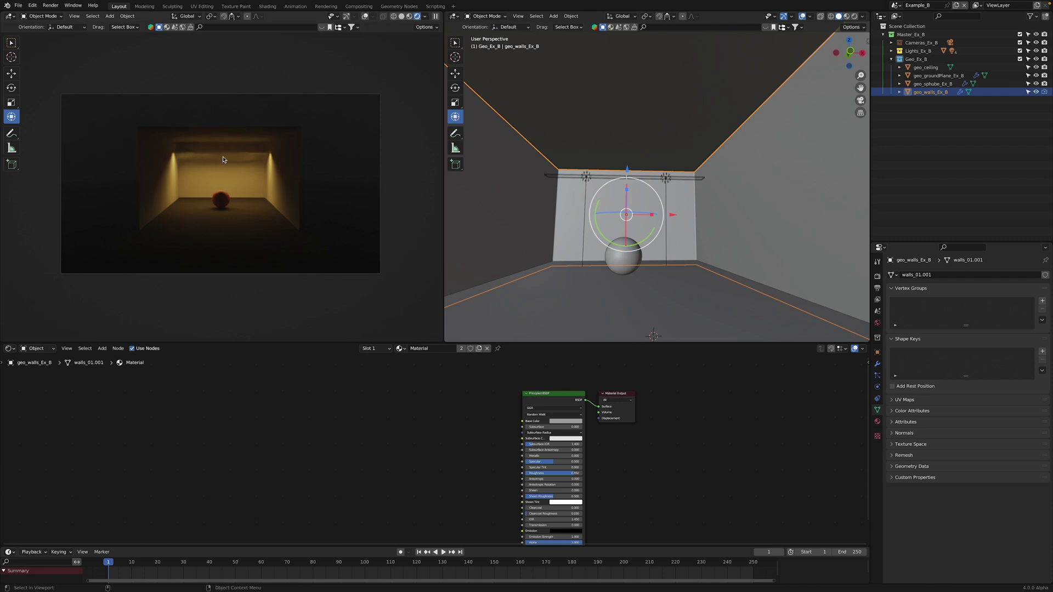
Step: In the Example_B scene, list the contents of Lights_Ex_B, collapse Geo_Ex_B, and inspect the node tree of lgt_SR_ceilingLight_vol
click(891, 50)
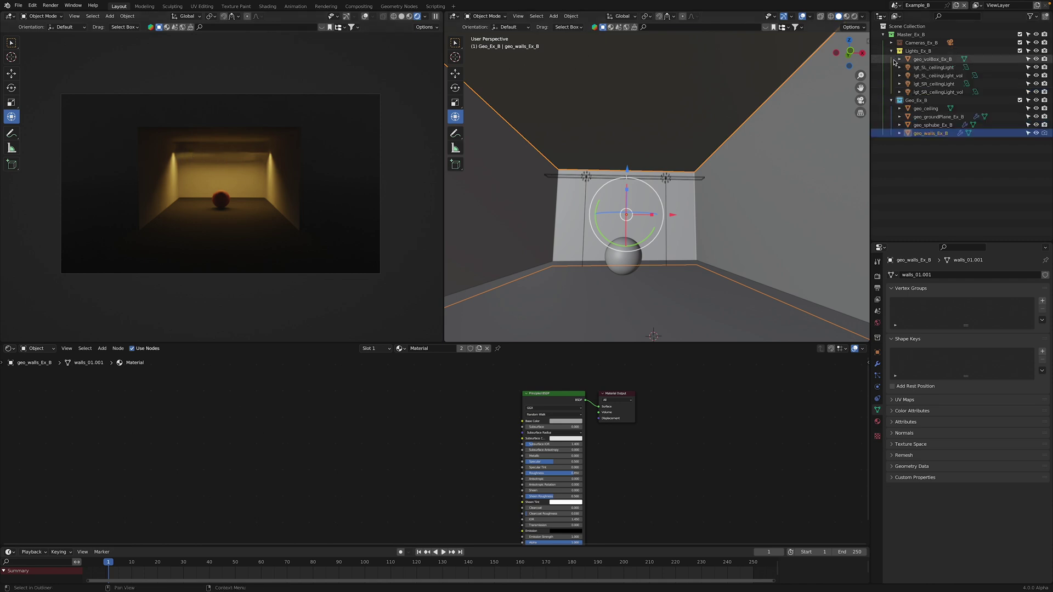
click(891, 100)
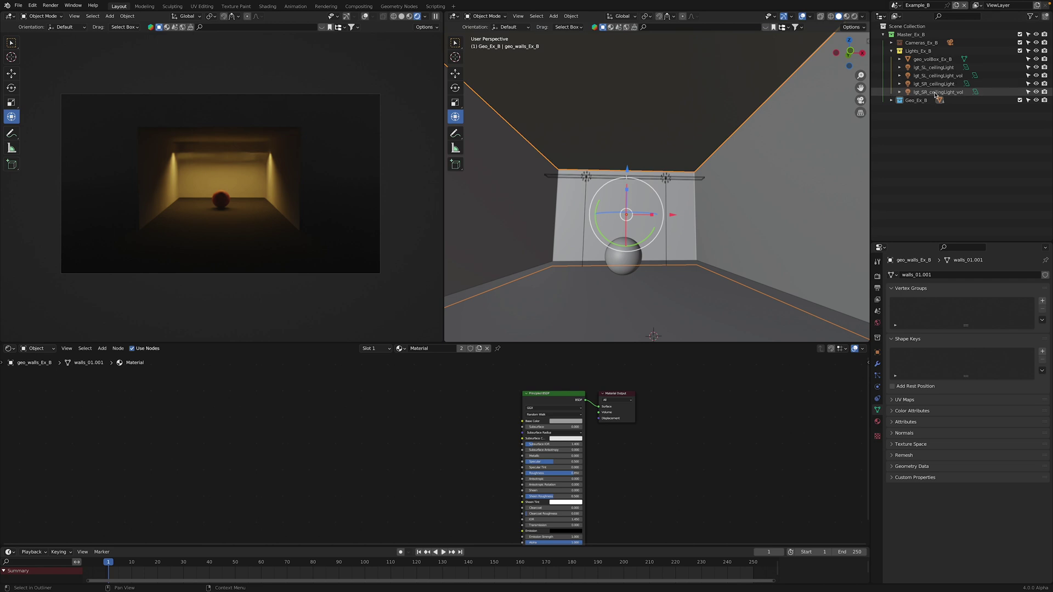
click(937, 91)
middle_drag(649, 415, 713, 412)
scroll(565, 430, up, 3)
middle_drag(543, 430, 573, 435)
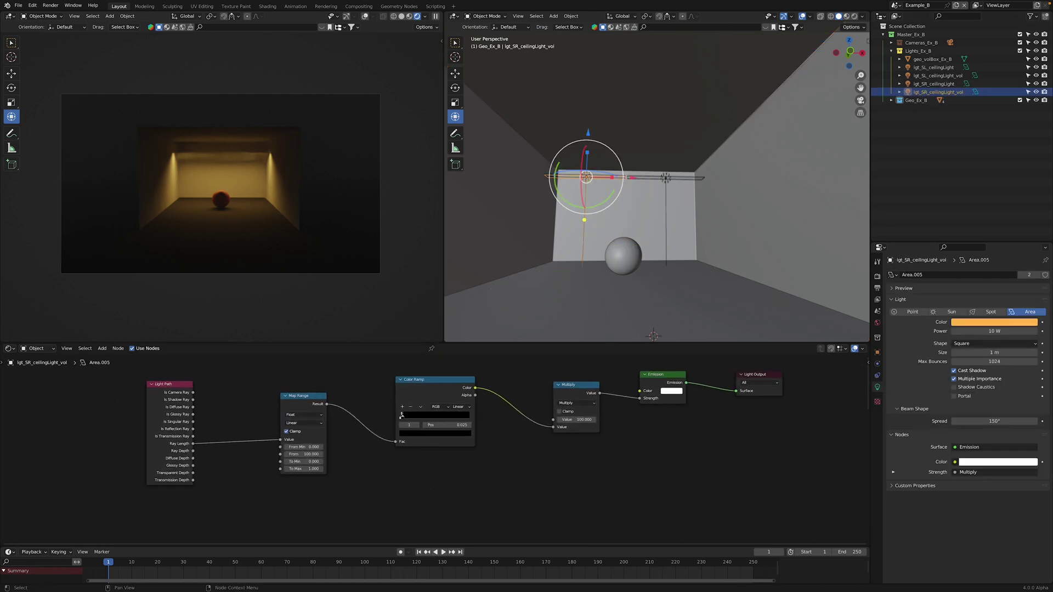
middle_drag(529, 400, 544, 416)
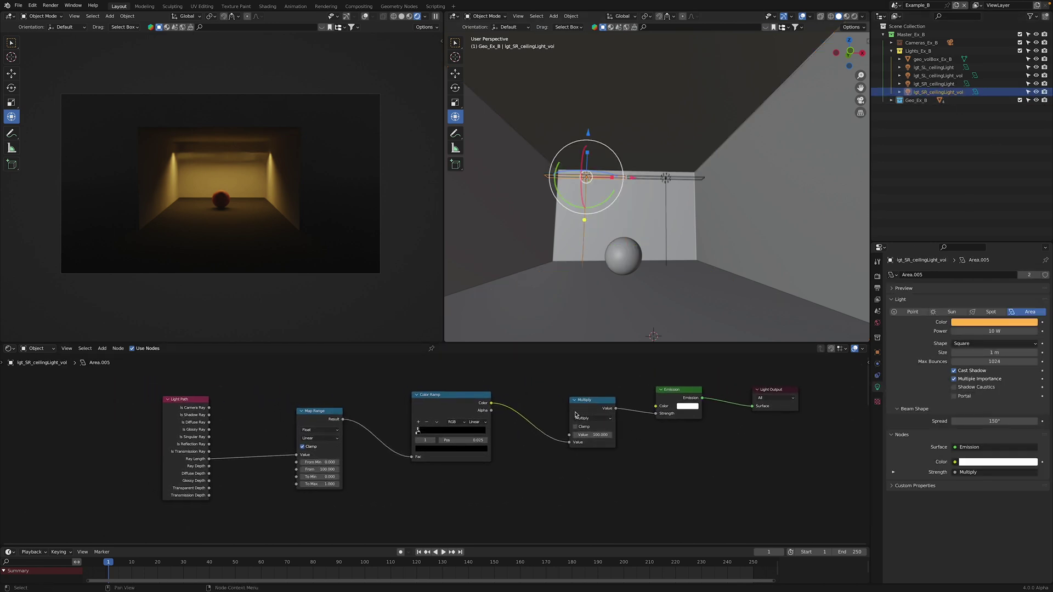
Step: Hide the regular lights lgt_SL_ceilingLight and lgt_SR_ceilingLight, keeping both volume lights visible
click(946, 83)
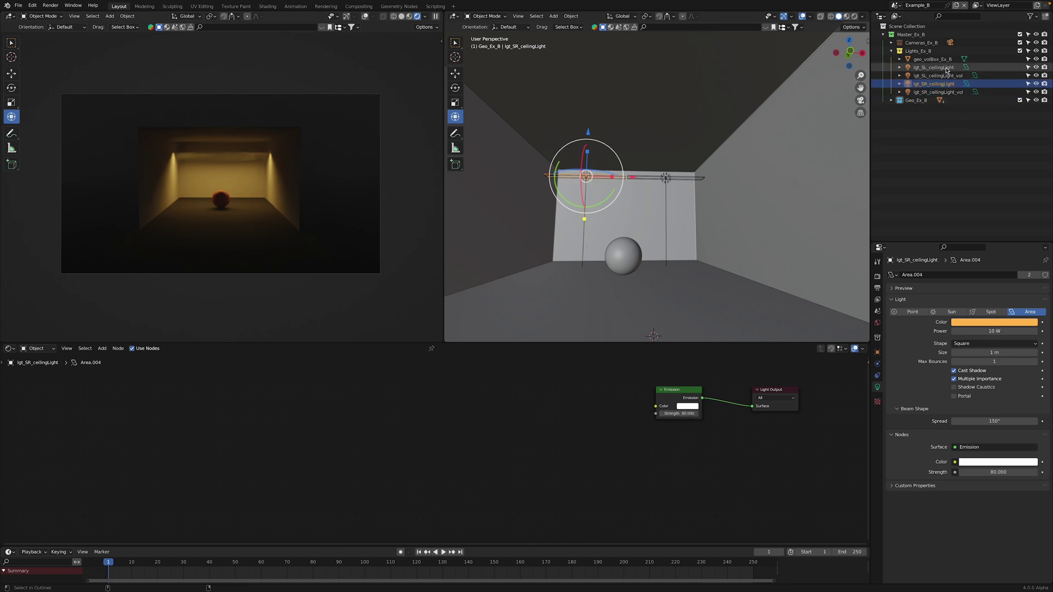
ctrl+click(937, 67)
click(1036, 67)
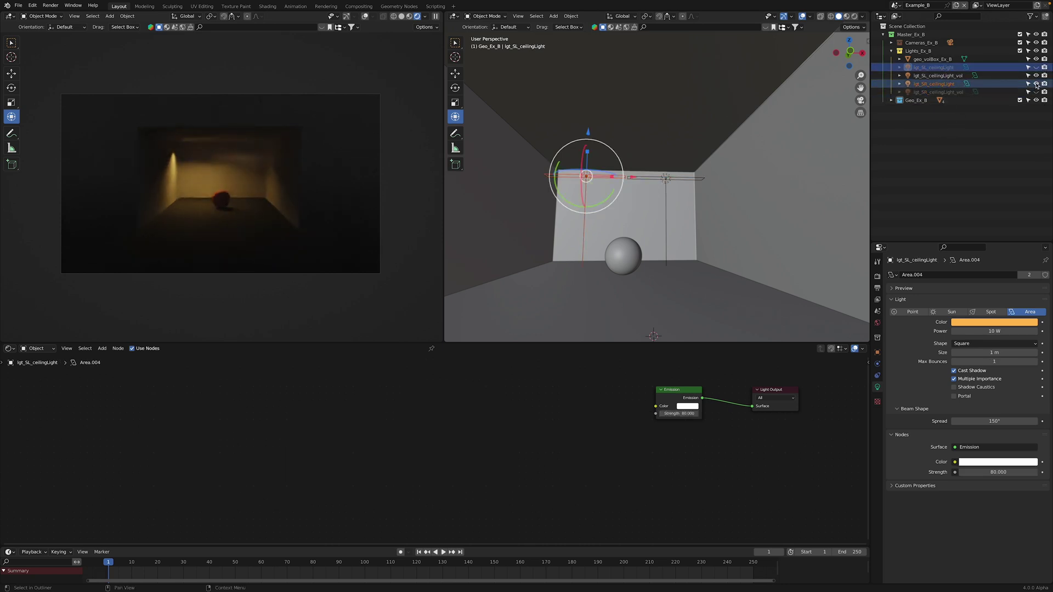
drag(1036, 84, 1036, 93)
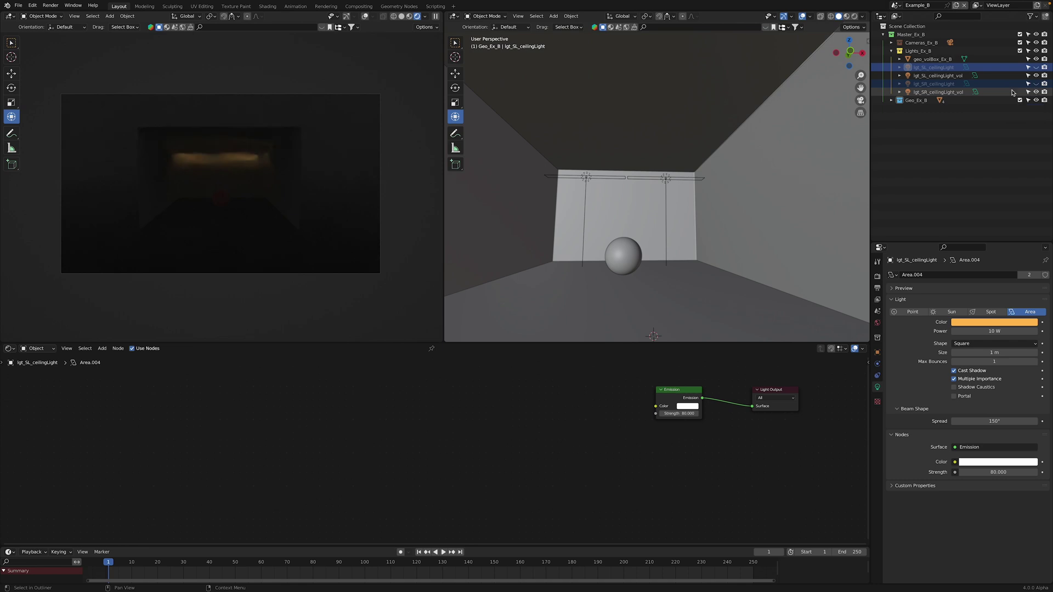
click(1035, 92)
Step: Try a farther black stop on the Color Ramp of lgt_SR_ceilingLight_vol, and return it to position 0.025
click(935, 92)
scroll(383, 417, up, 5)
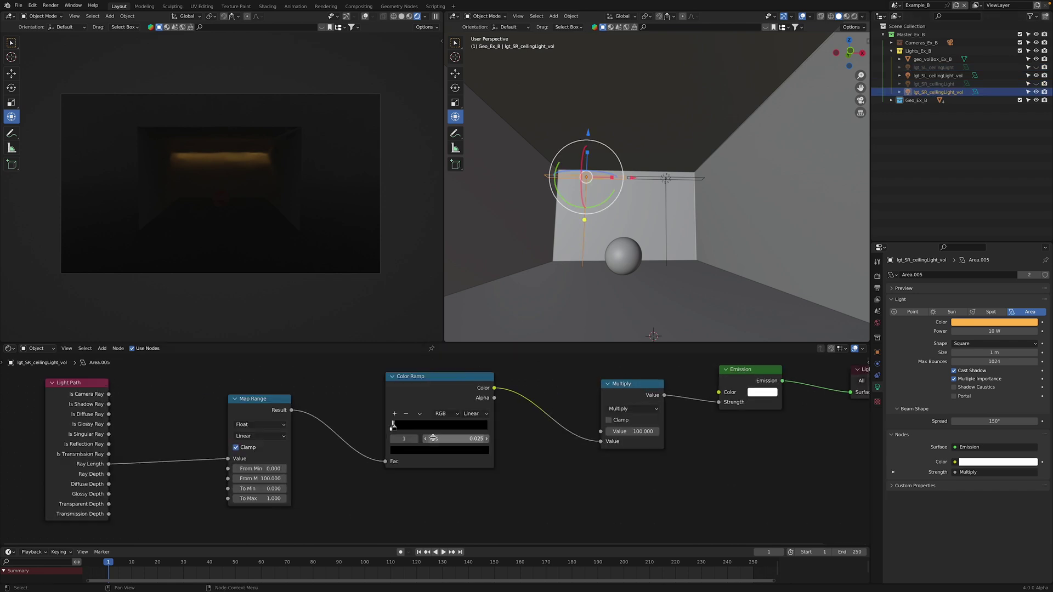
middle_drag(358, 415, 346, 433)
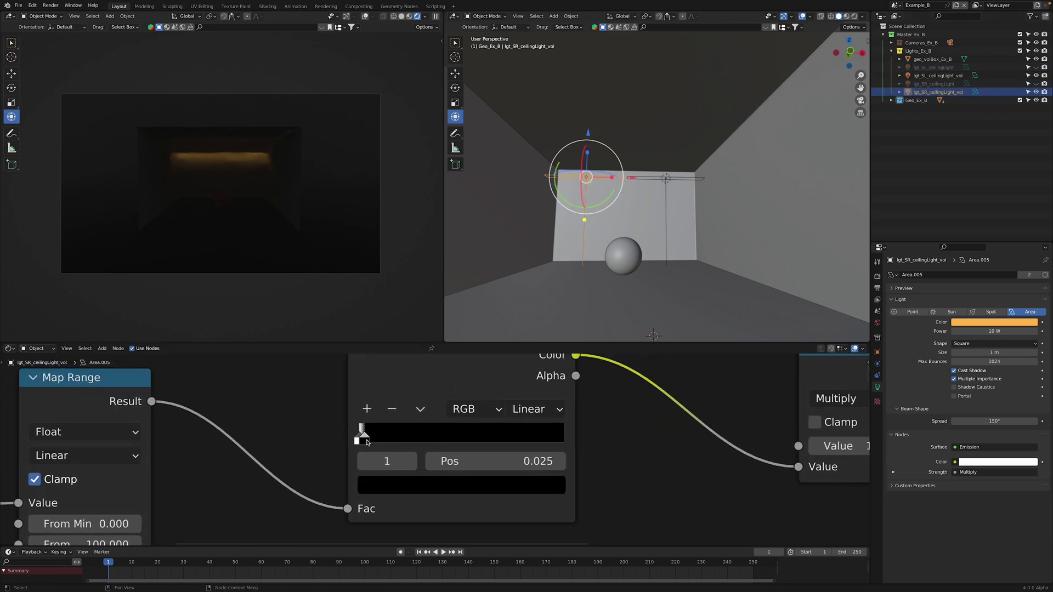
drag(365, 442, 374, 442)
drag(402, 443, 367, 442)
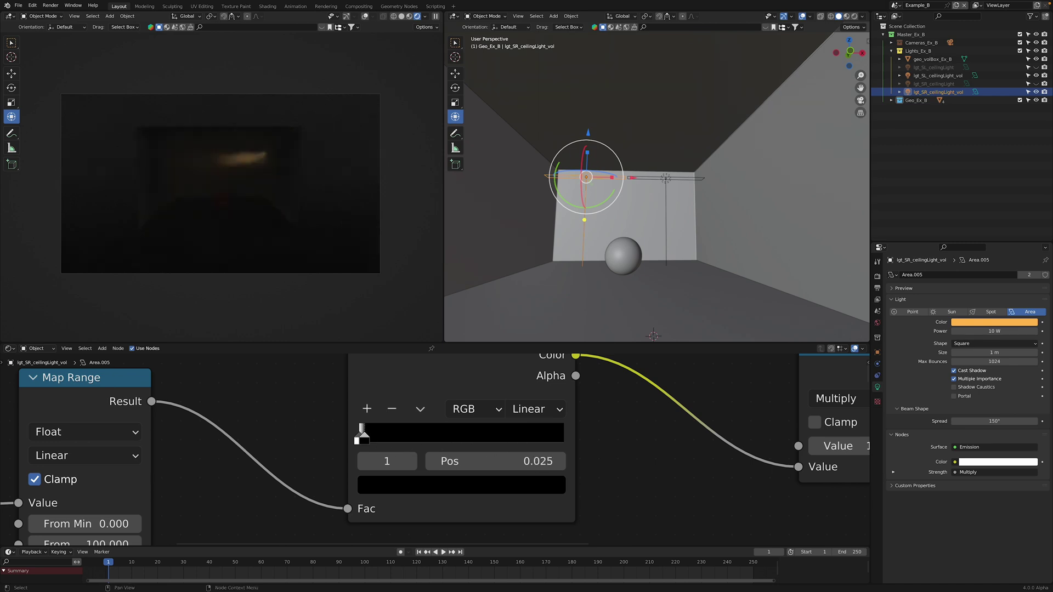
scroll(351, 444, down, 2)
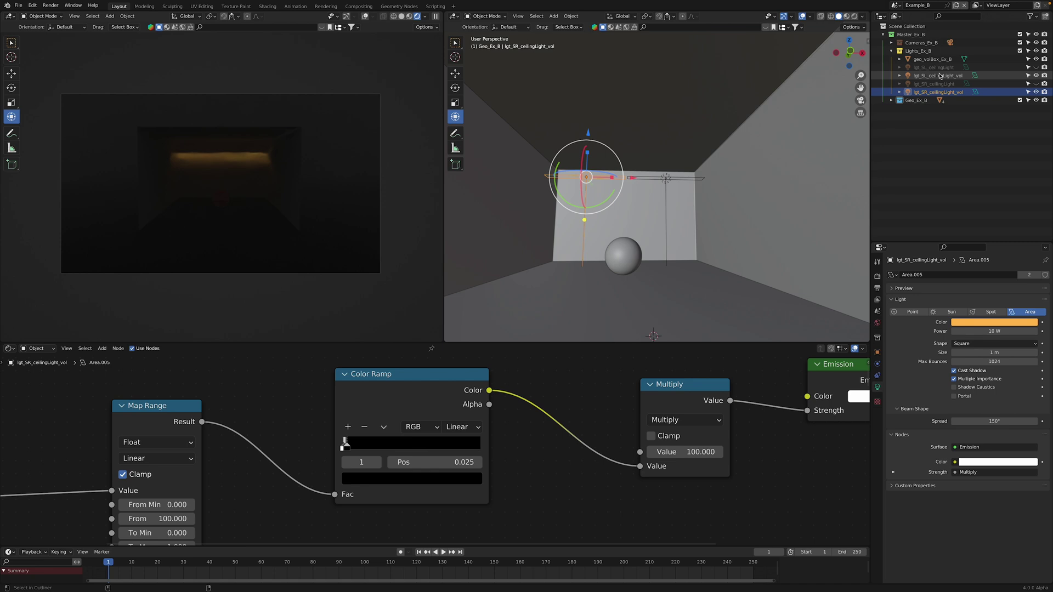
Step: Link the object data of lgt_SL_ceilingLight_vol to lgt_SR_ceilingLight_vol so both volume lights share one light setup
ctrl+click(939, 75)
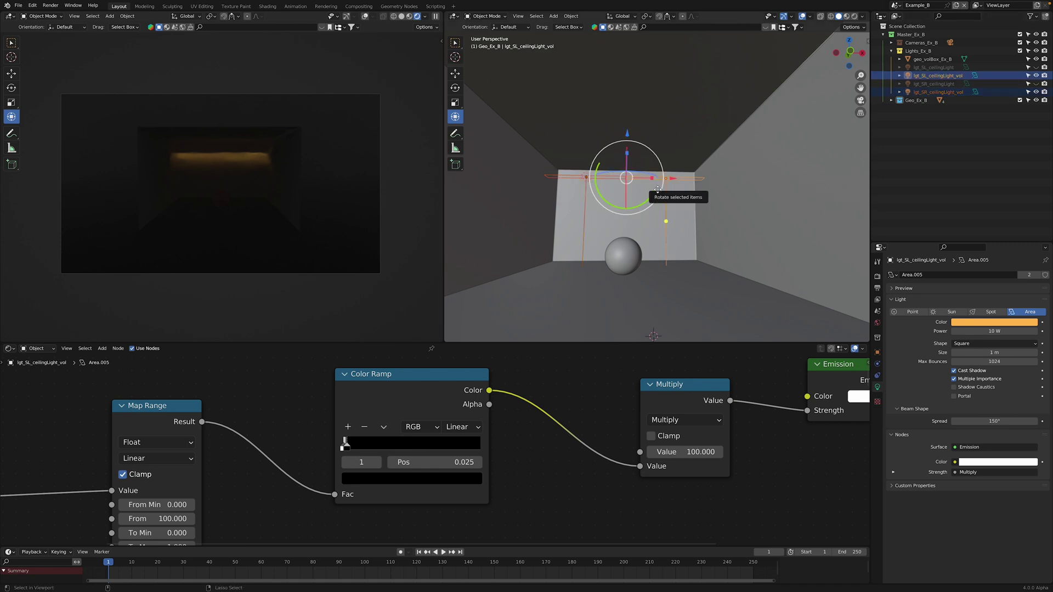
key(ctrl+l)
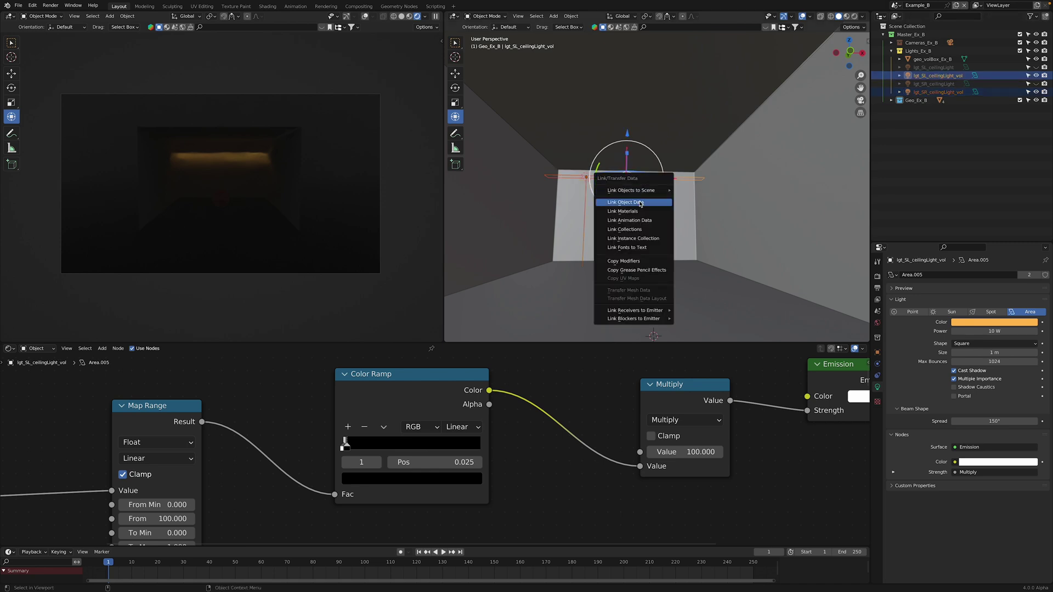
click(639, 203)
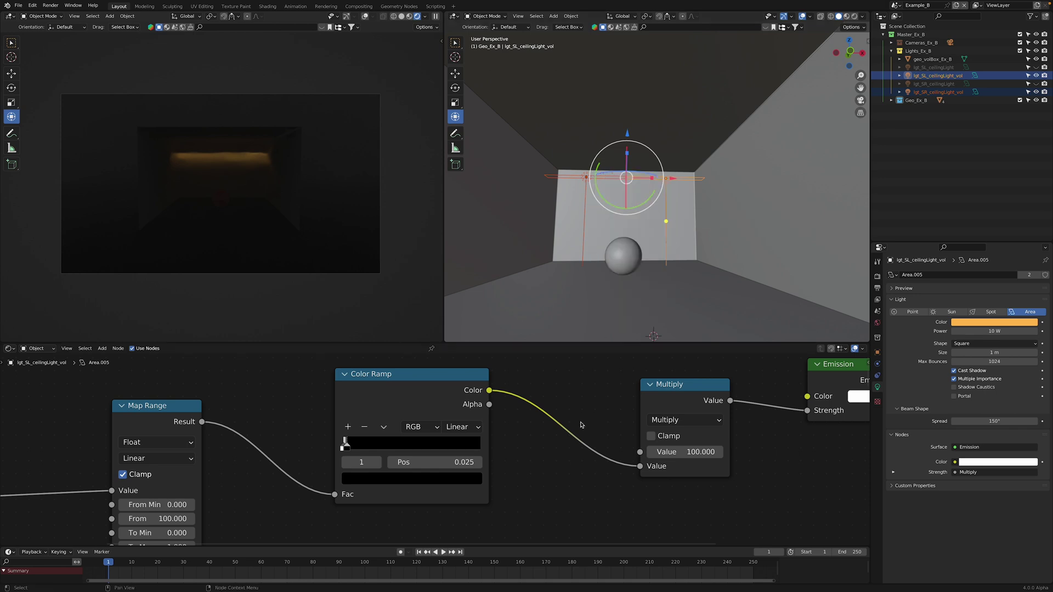
Step: Try a cyan light color on the shared data of the two volume lights, and undo the color change
key(Home)
middle_drag(610, 414, 559, 422)
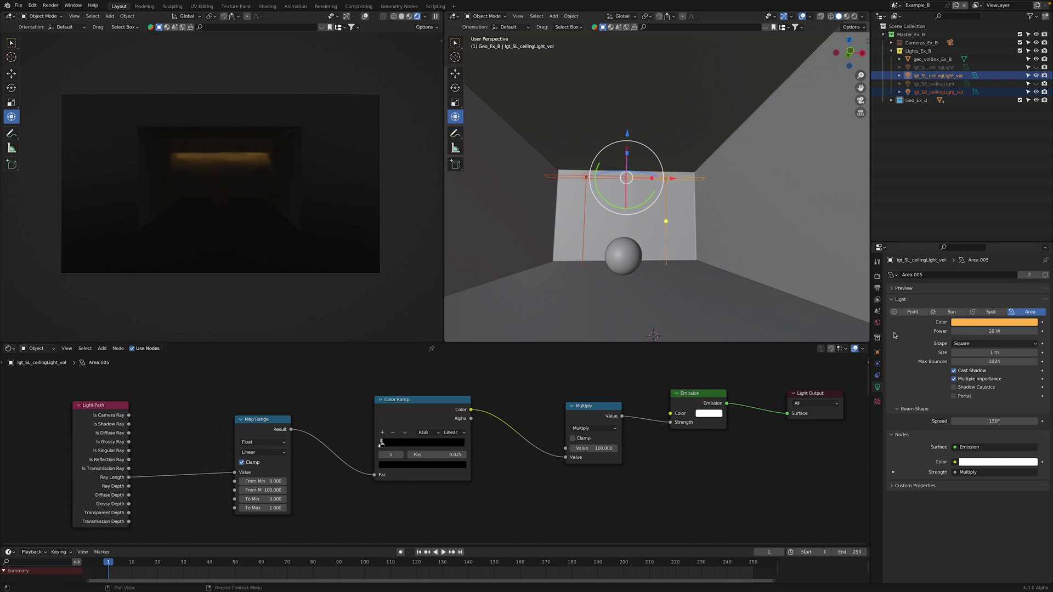
middle_drag(624, 443, 577, 449)
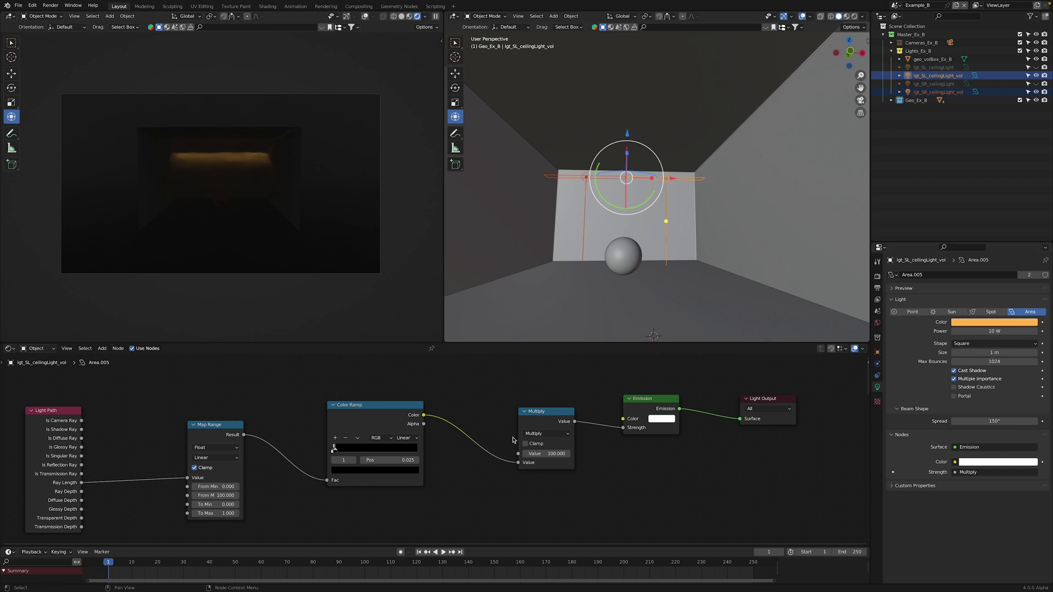
scroll(576, 444, down, 4)
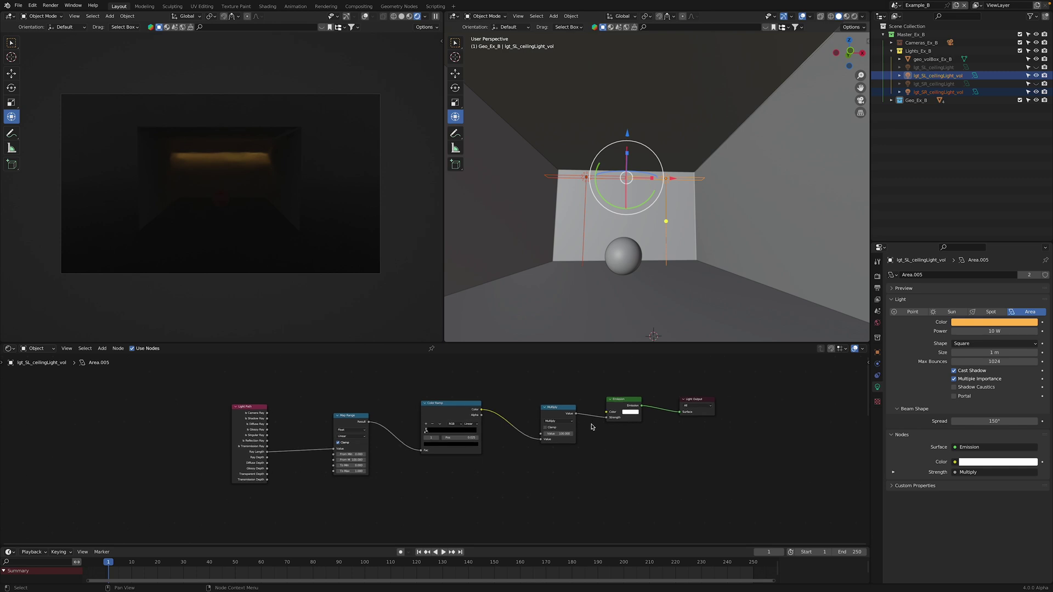
click(976, 323)
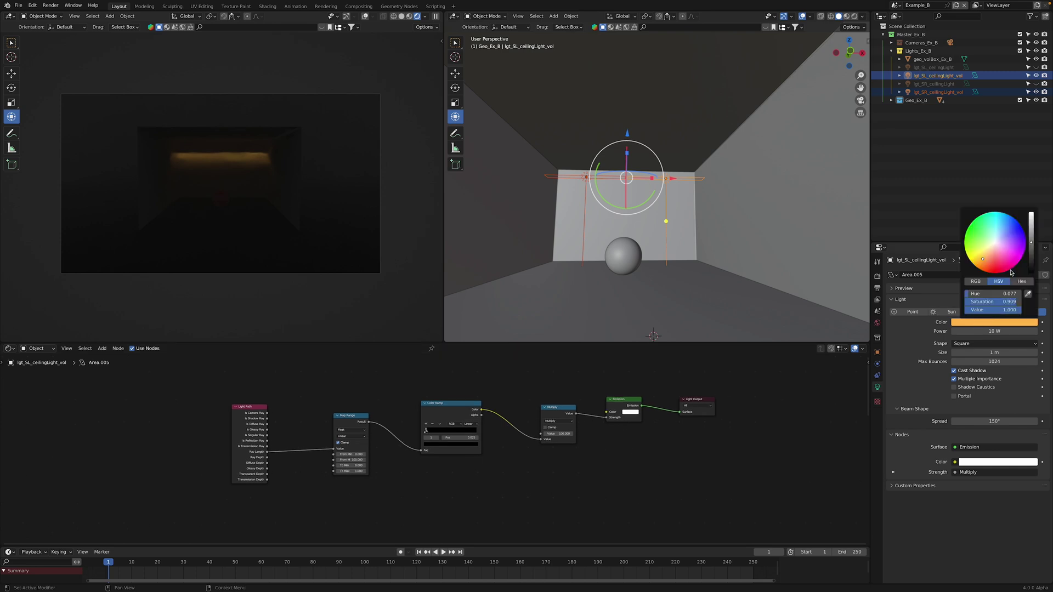
drag(989, 229, 991, 226)
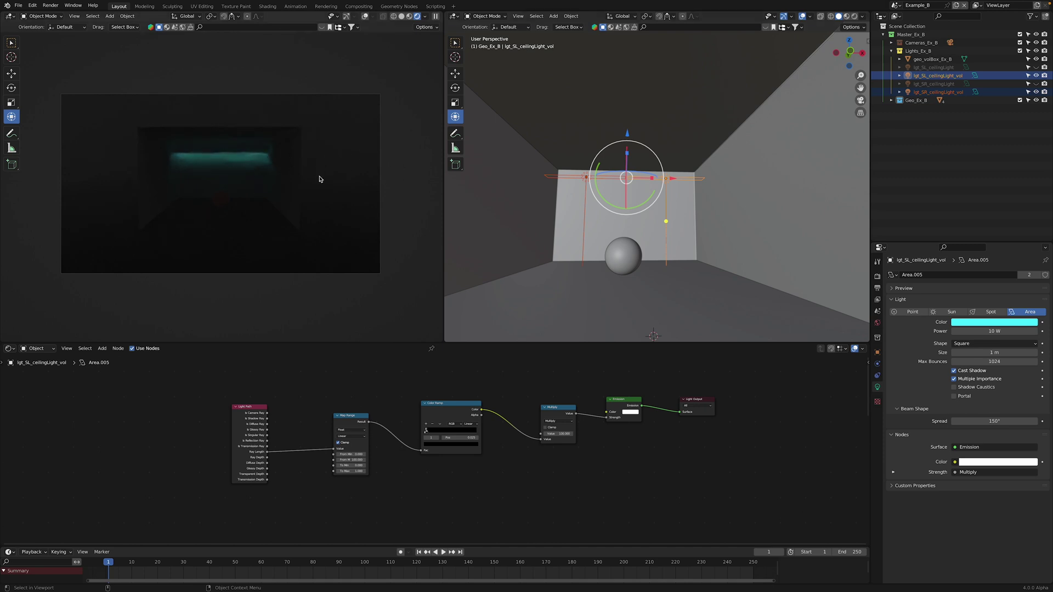
key(ctrl+z)
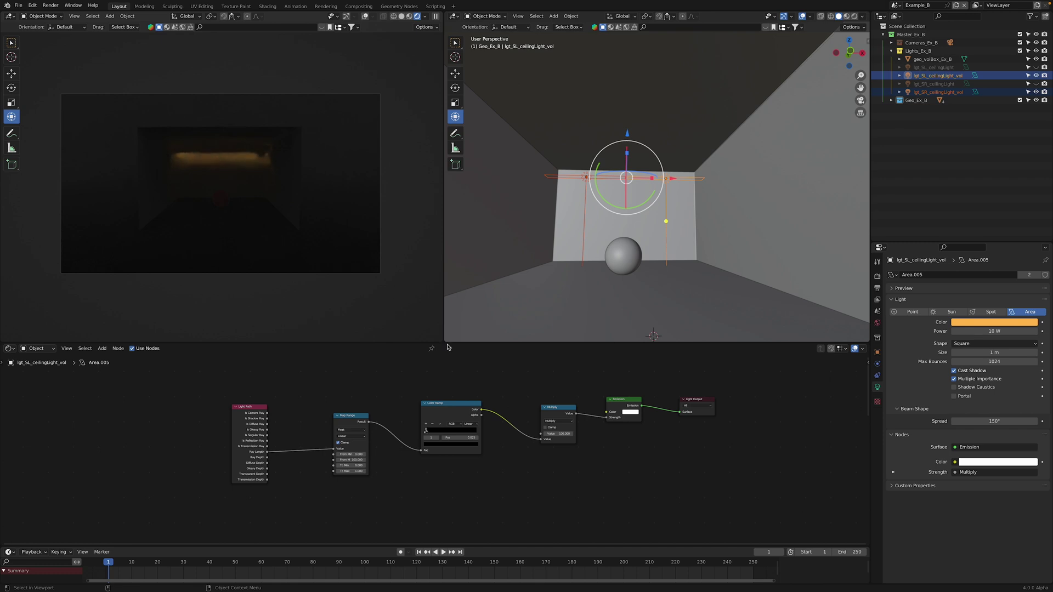
Step: Try different black stop positions on the volume lights' Color Ramp to compare decay distances
scroll(459, 414, up, 3)
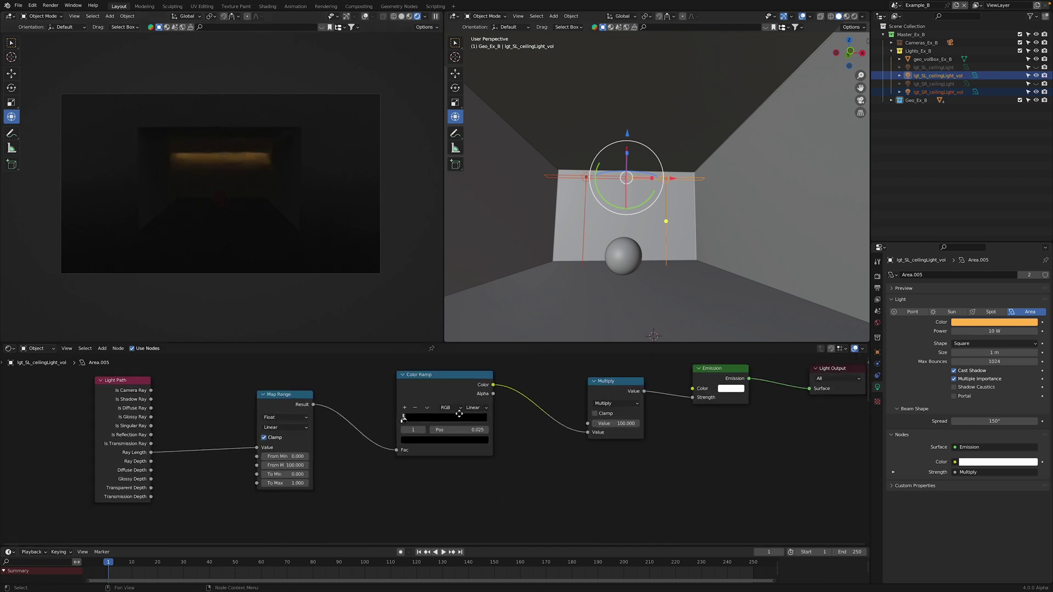
scroll(459, 414, up, 4)
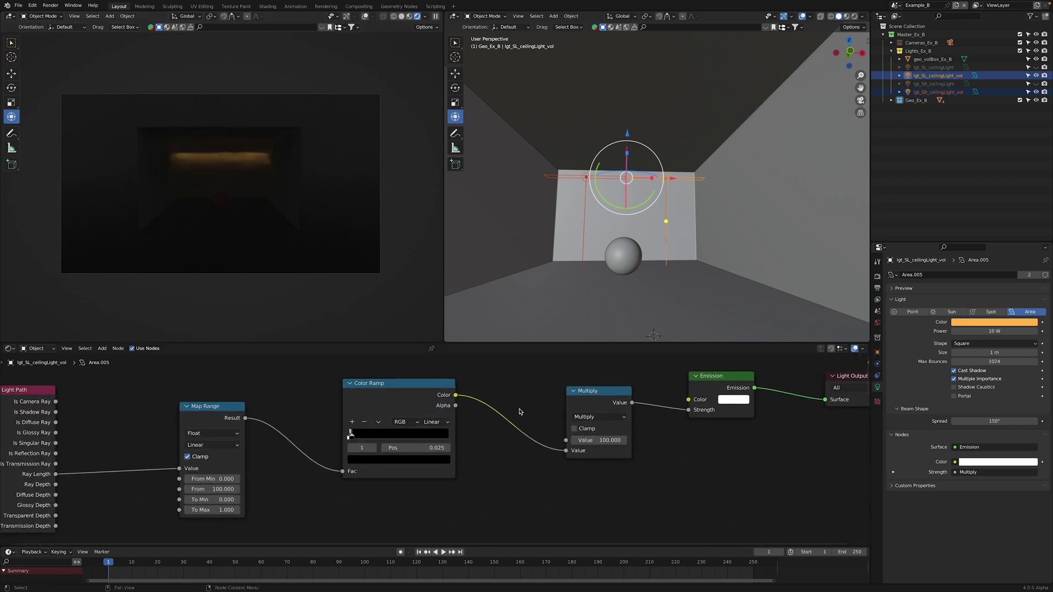
scroll(496, 415, up, 4)
middle_drag(496, 416, 451, 418)
scroll(450, 416, down, 3)
scroll(352, 423, up, 4)
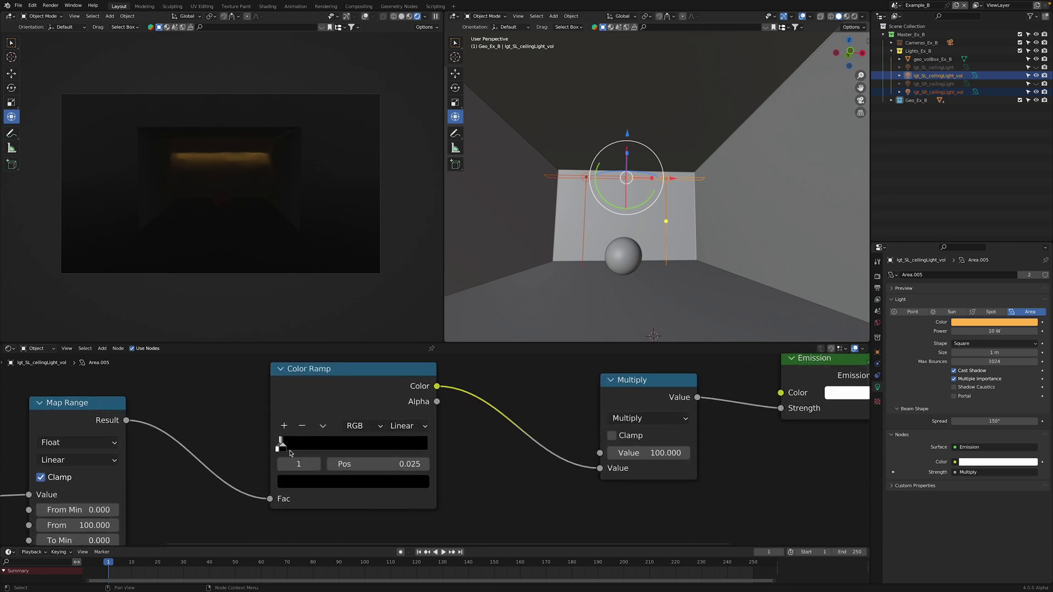
drag(283, 451, 339, 453)
Step: Set the volume lights' Color Ramp interpolation to B-Spline and move its black stop to 0.061
click(409, 425)
click(410, 488)
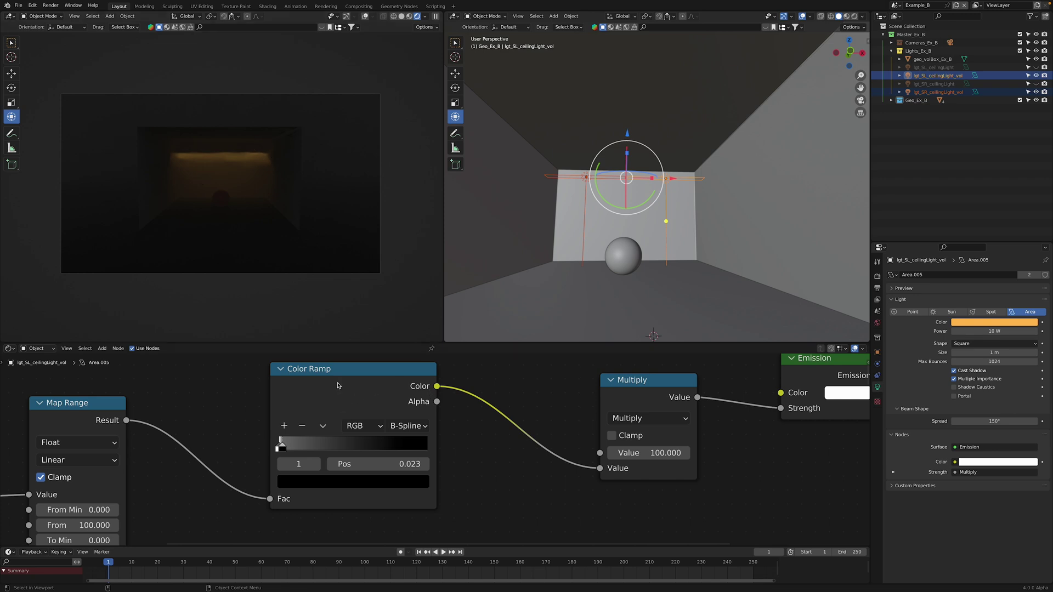
drag(284, 450, 290, 450)
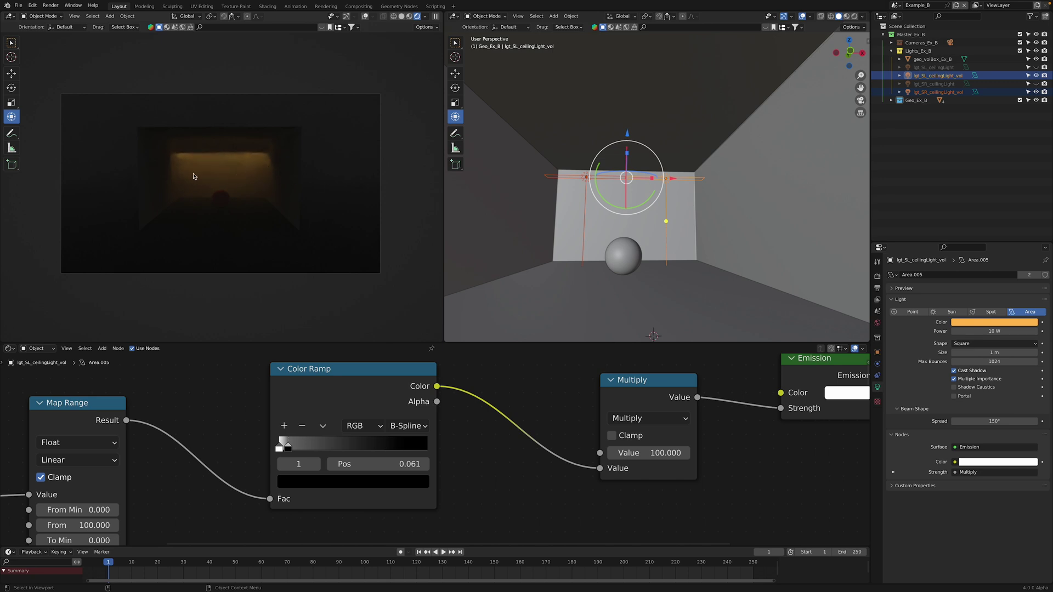
scroll(384, 420, down, 3)
scroll(384, 420, up, 2)
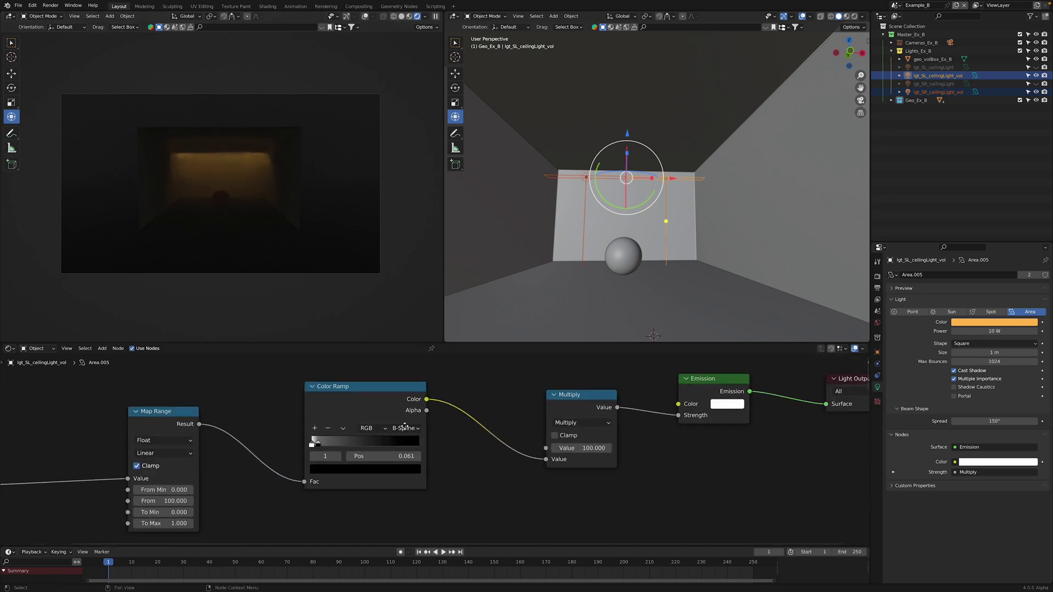
scroll(384, 420, down, 3)
scroll(384, 420, down, 3)
middle_drag(413, 429, 437, 420)
scroll(391, 435, up, 4)
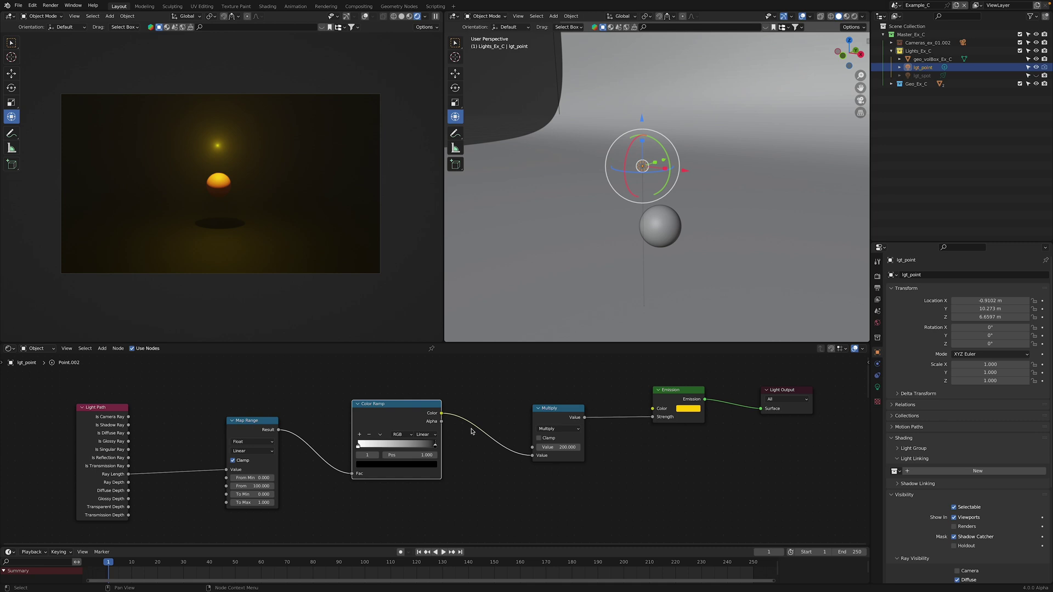
Step: In the Example_C scene, examine the decay node tree of lgt_point and the light's placement relative to the sphere
scroll(457, 442, down, 2)
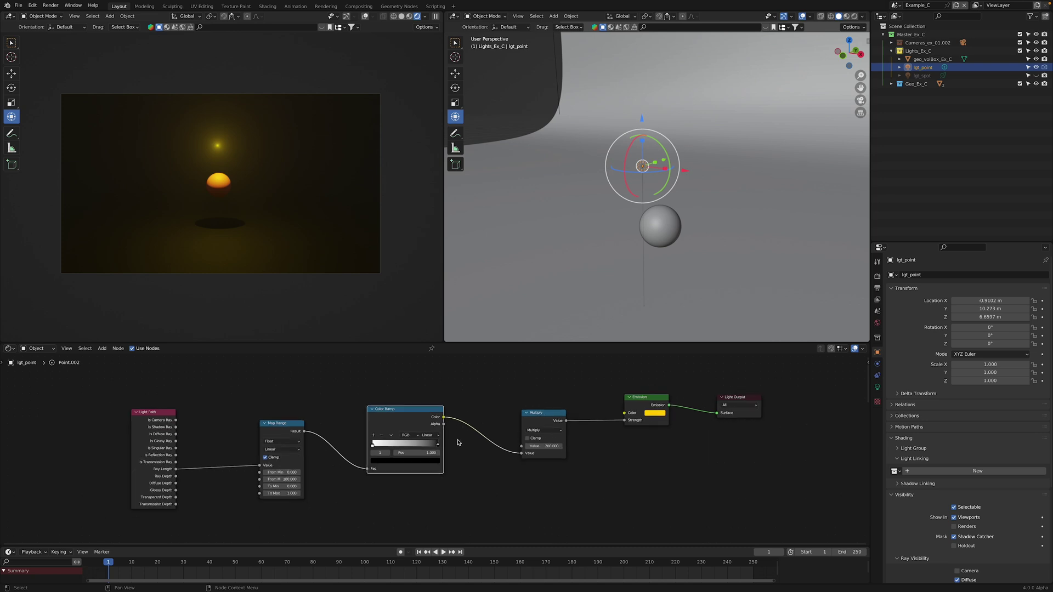
scroll(668, 167, up, 1)
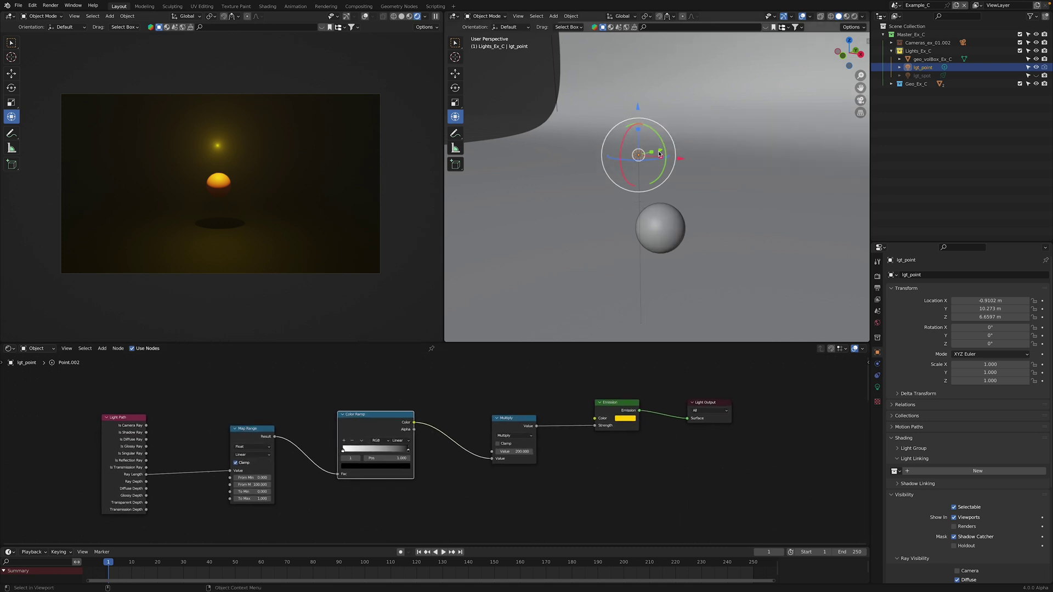
middle_drag(680, 167, 637, 205)
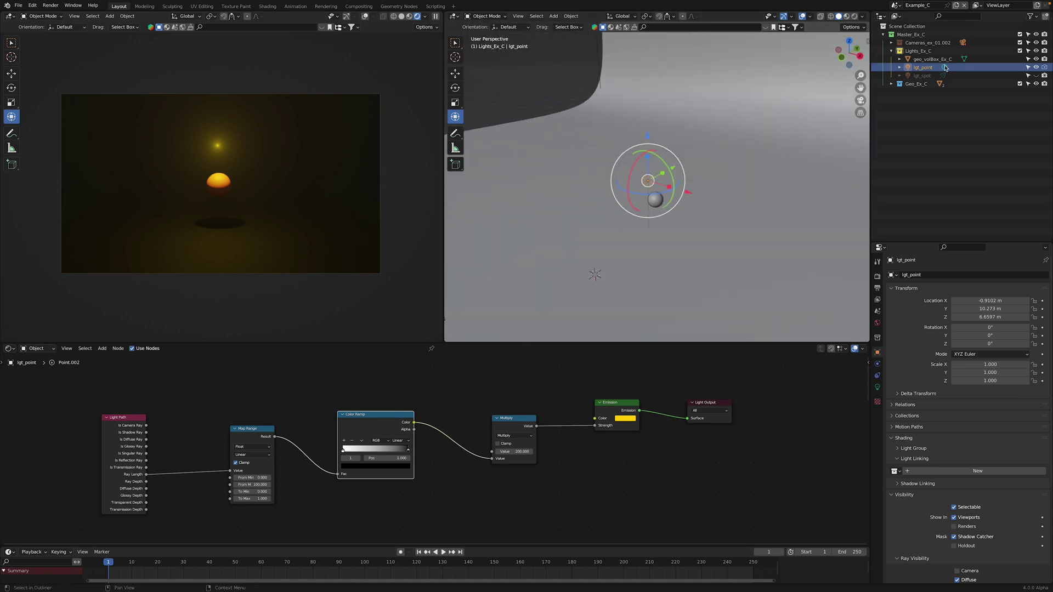
middle_drag(467, 433, 487, 427)
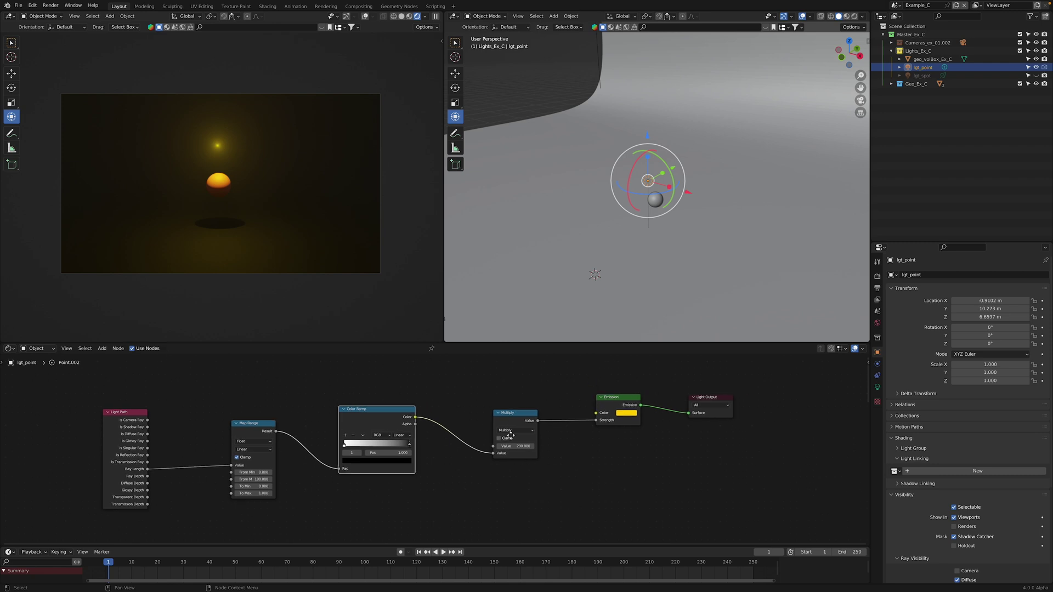
scroll(548, 430, up, 2)
middle_drag(476, 422, 479, 420)
Step: Disconnect the Multiply output from the Emission strength of lgt_point to compare without decay, and reconnect it
drag(633, 392, 636, 408)
middle_drag(635, 406, 579, 424)
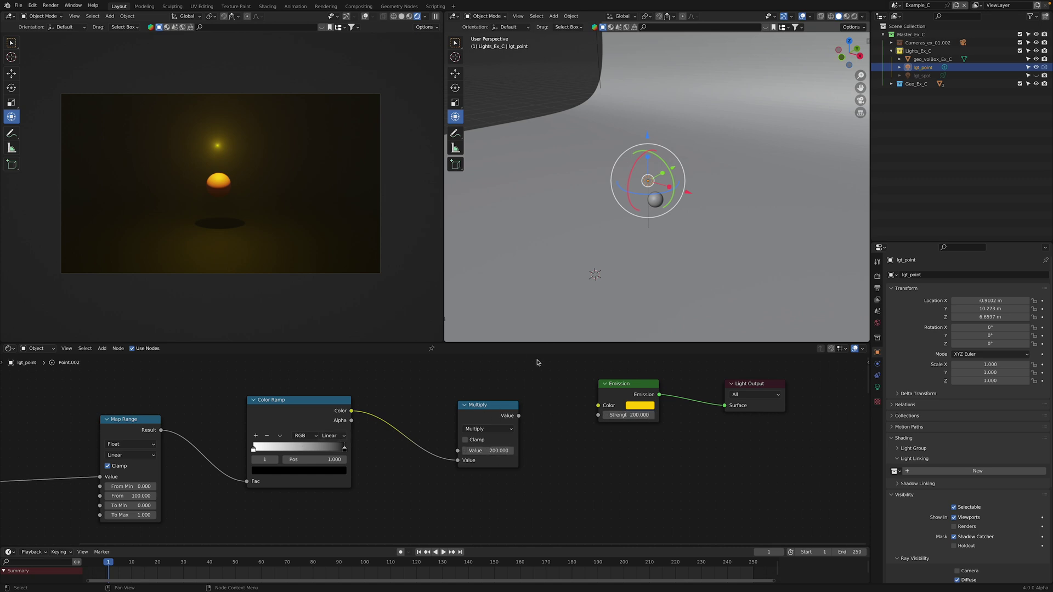
drag(519, 416, 599, 415)
middle_drag(439, 443, 483, 422)
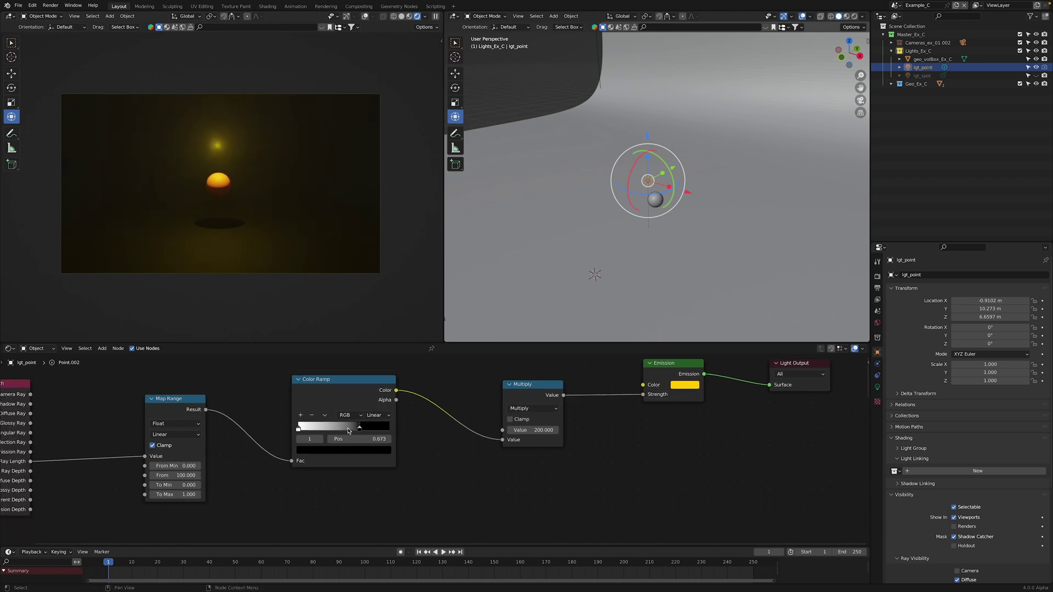
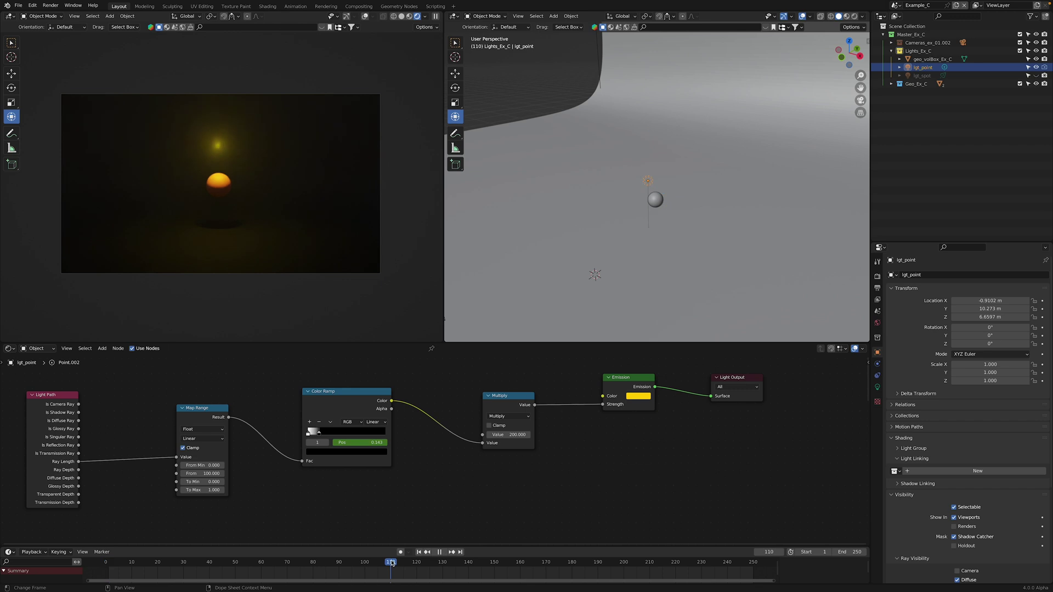
Step: Scrub through the animated black stop position of lgt_point's Color Ramp, clear its keyframes and return to frame 1
drag(378, 443, 427, 443)
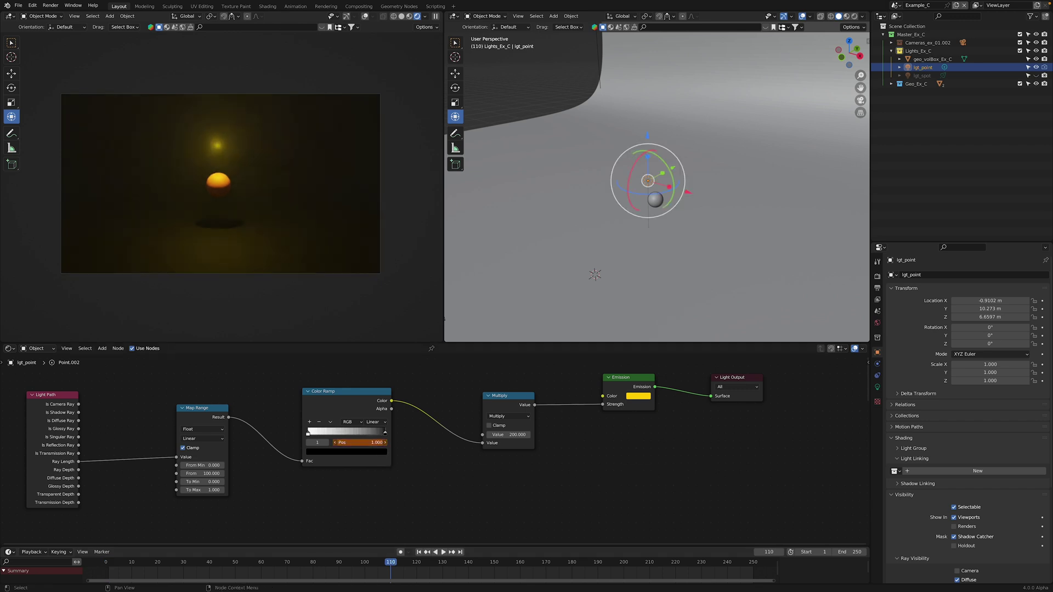
right_click(370, 442)
click(362, 443)
drag(371, 568, 233, 564)
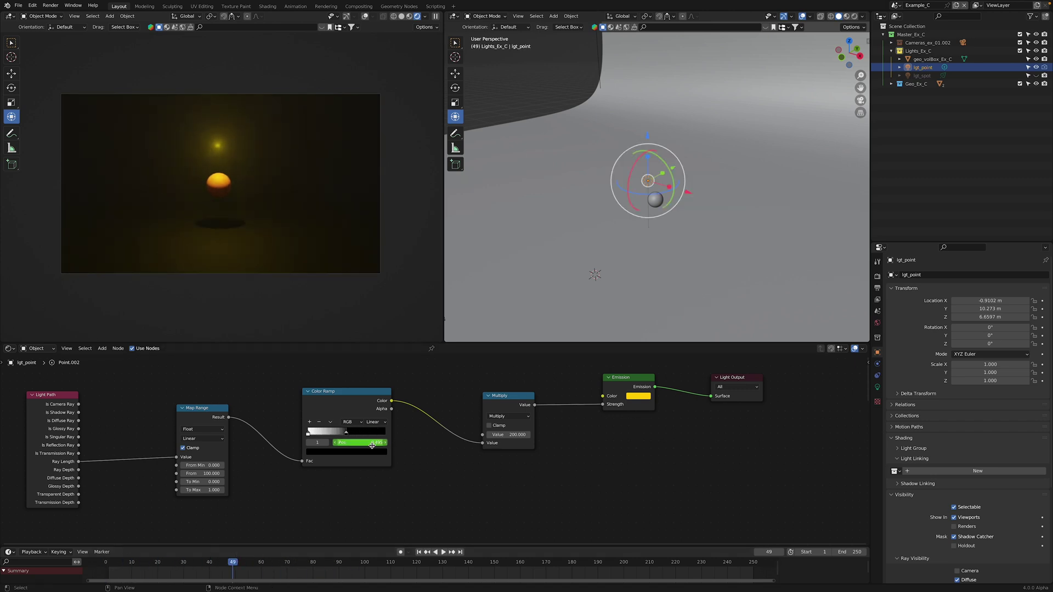
key(Up)
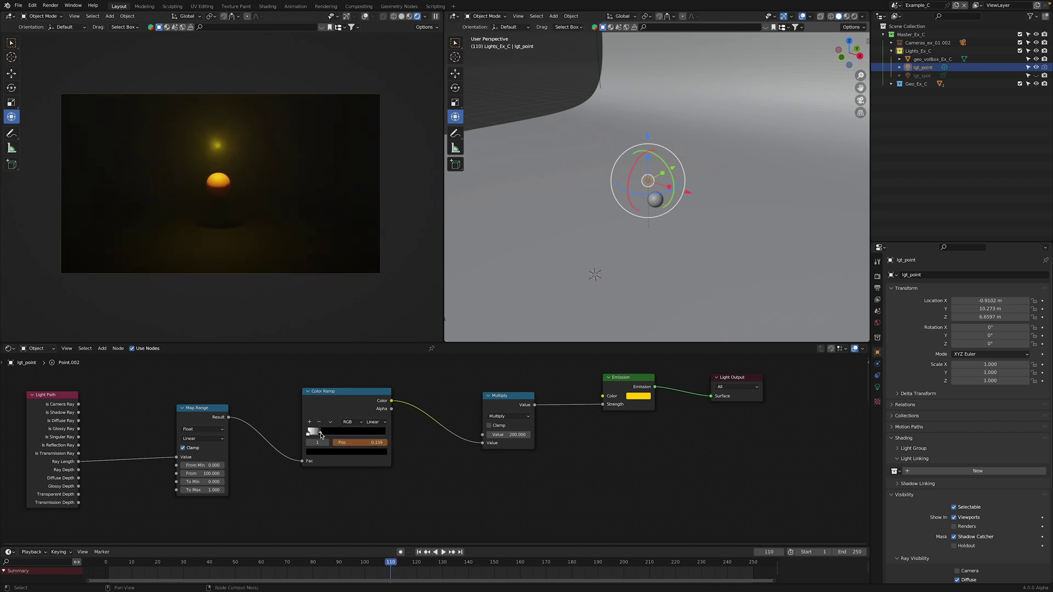
key(shift+Left)
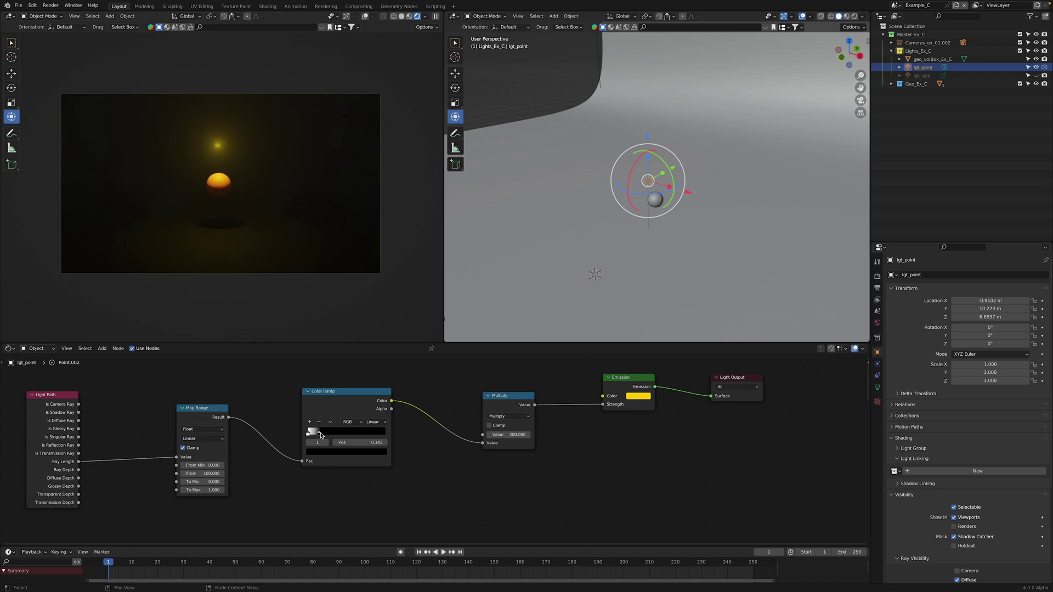
Step: Flip lgt_point's Color Ramp to run black to white with the black stop at 0.095, and set the Multiply value to 2000
mouse_move(321, 436)
mouse_down()
mouse_move(378, 437)
mouse_move(312, 435)
mouse_move(320, 436)
mouse_up()
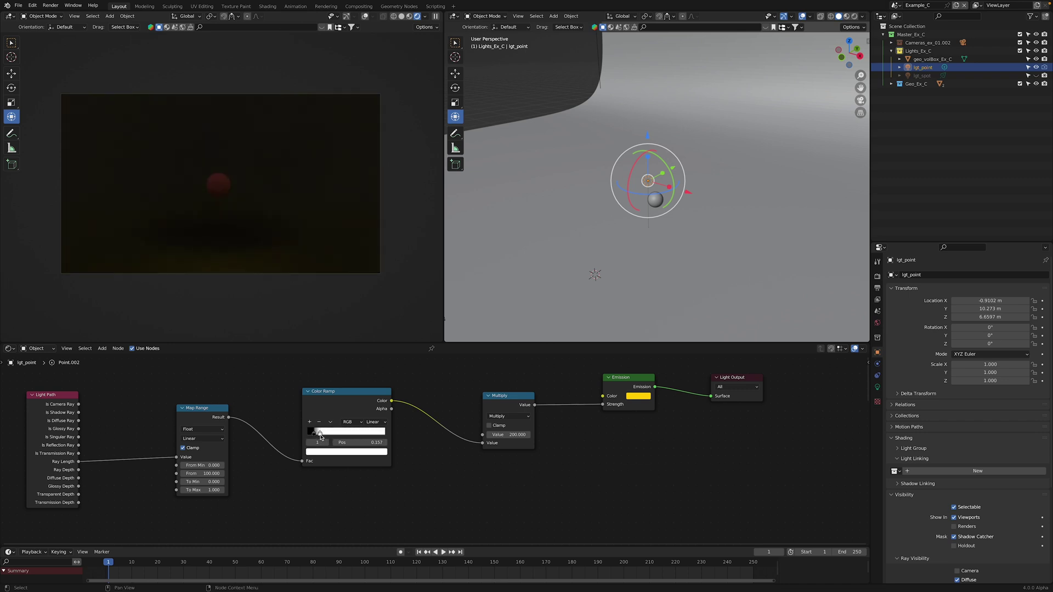
click(315, 434)
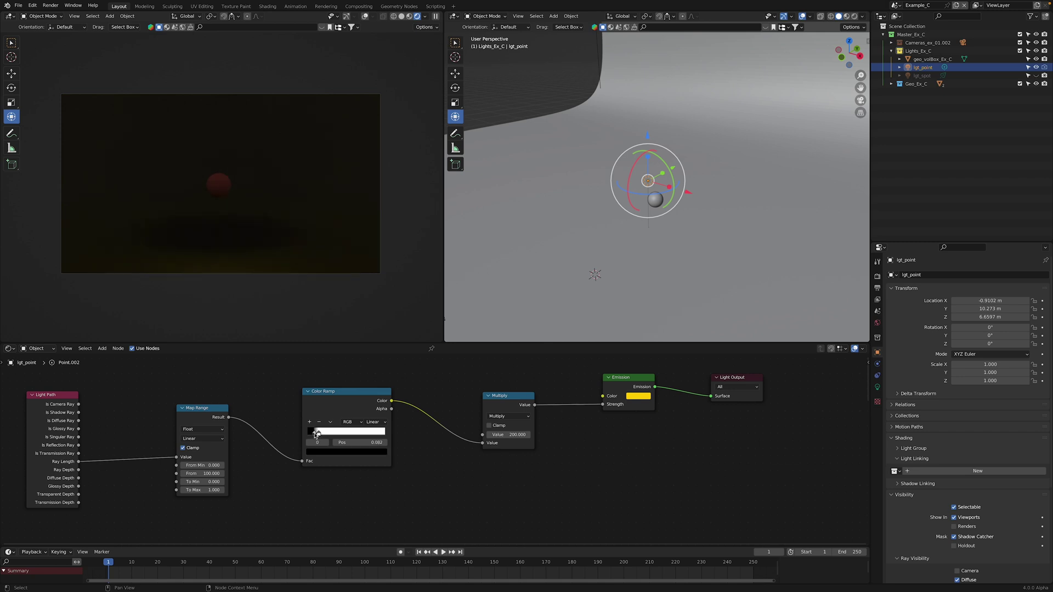
middle_drag(245, 432, 242, 431)
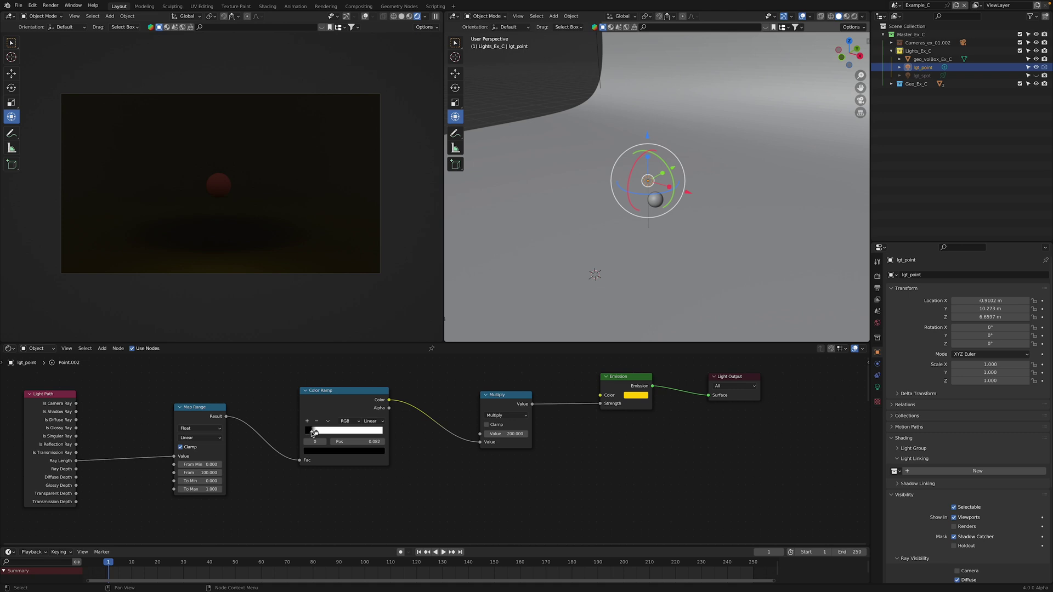
click(515, 434)
text(2)
key(Return)
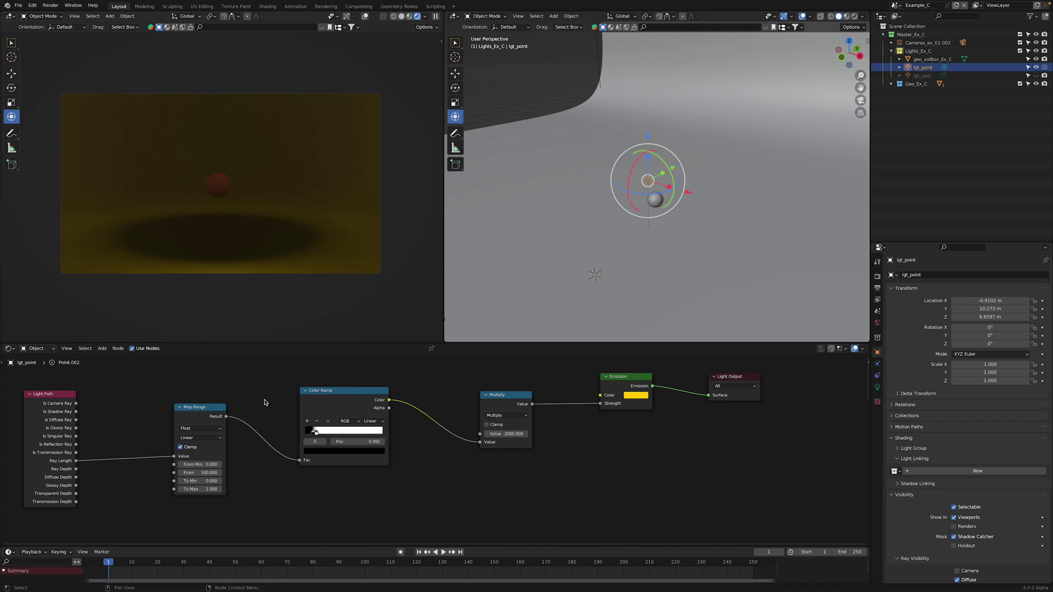
Step: Undo the Multiply and flipped Color Ramp changes on lgt_point, bringing the black stop back to 1.000
middle_drag(282, 427, 288, 422)
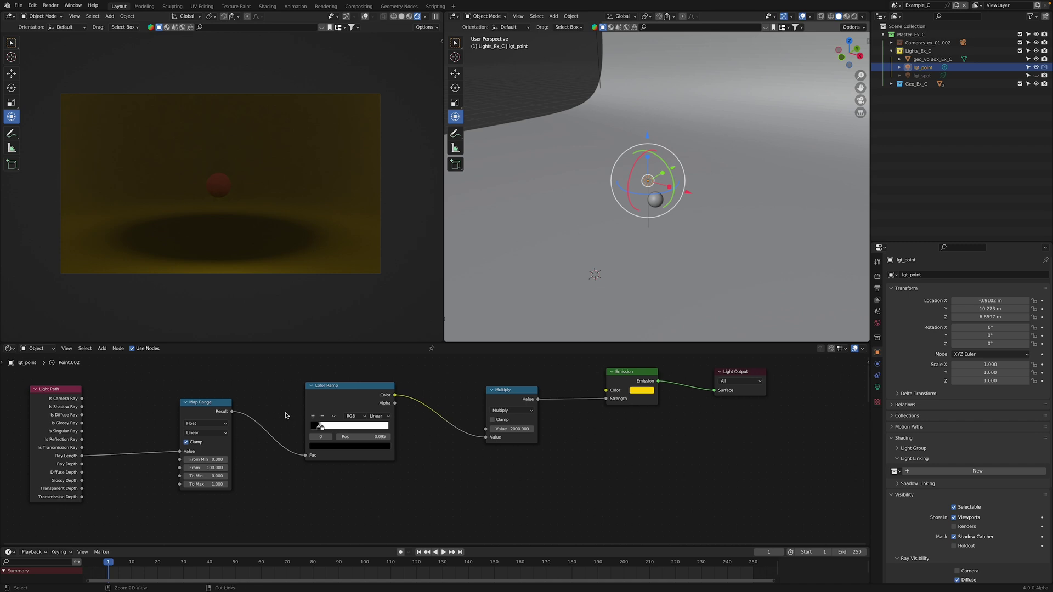
key(ctrl+z)
key(ctrl+z)
key(ctrl+z)
key(ctrl+z)
key(ctrl+z)
key(ctrl+z)
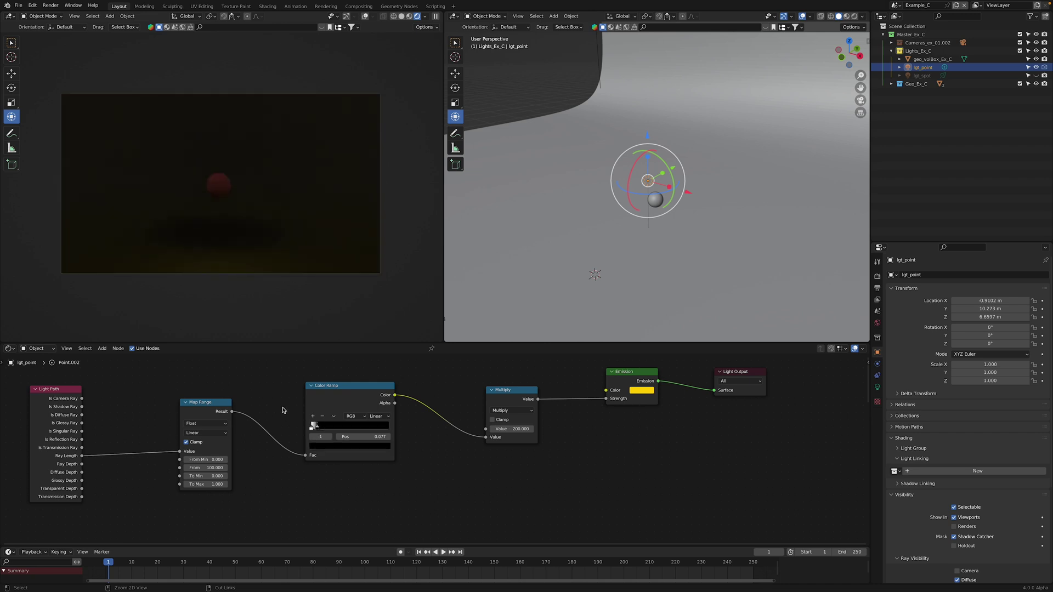
scroll(283, 410, down, 3)
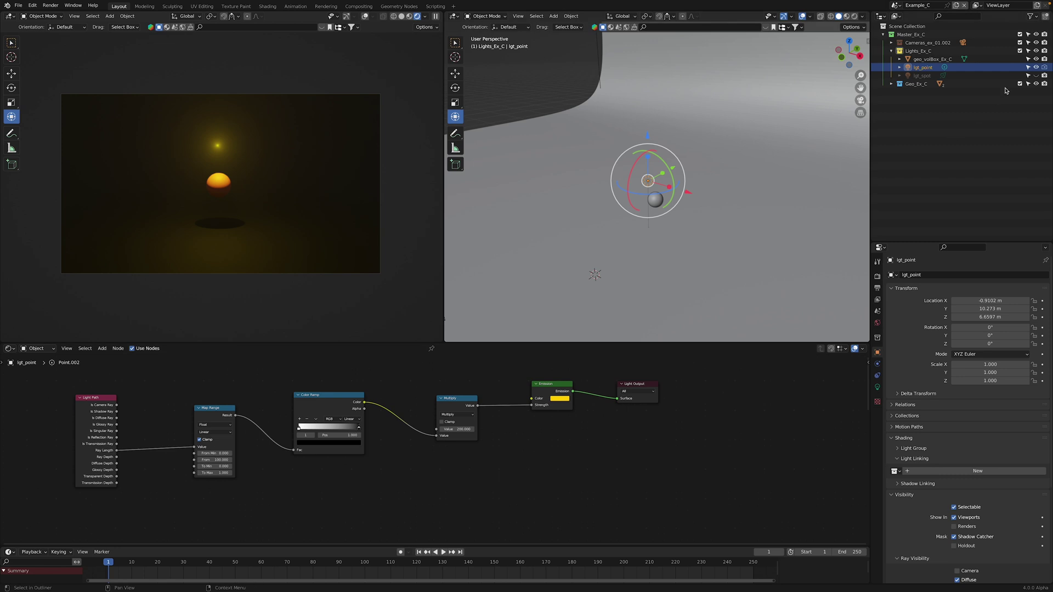
Step: Hide lgt_point, show lgt_spot and select the spot light above the sphere
click(1036, 67)
click(1037, 75)
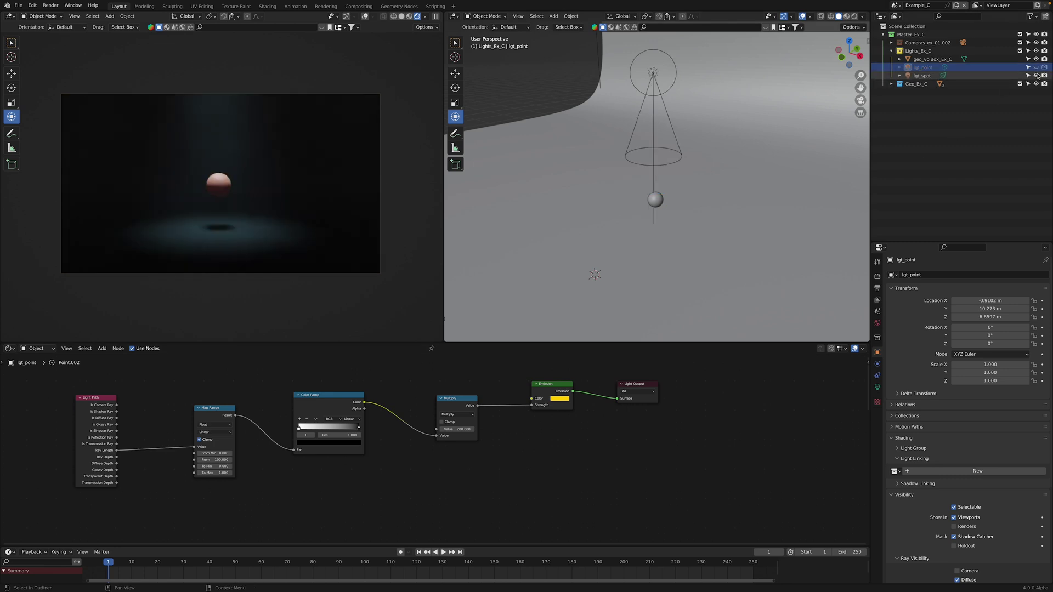
click(653, 73)
shift+middle_drag(653, 72, 640, 105)
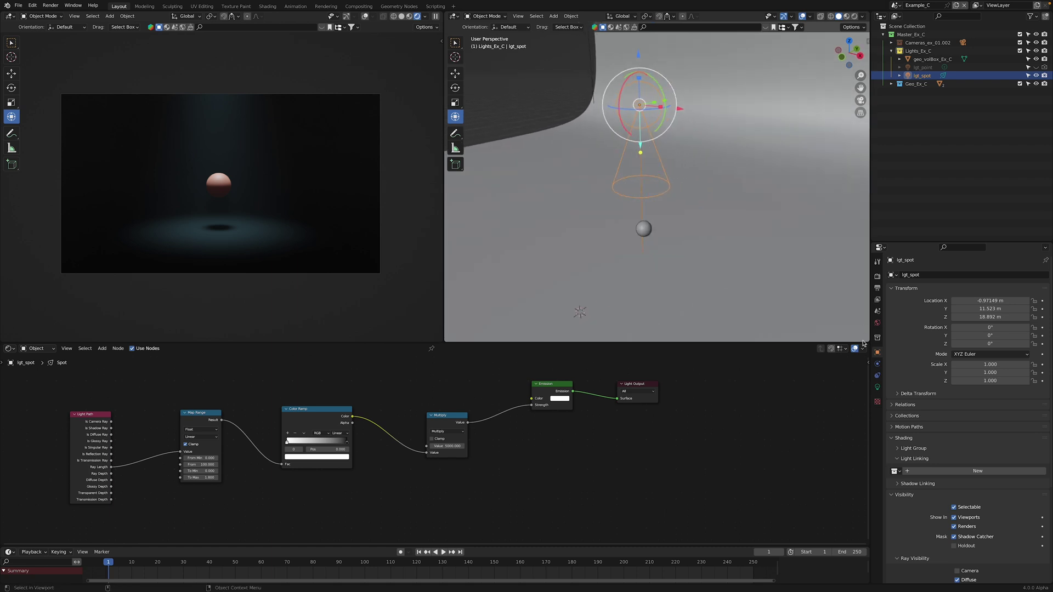
Step: Try a radius of 0.526 m on lgt_spot to compare the beam's softness, and undo it
click(877, 387)
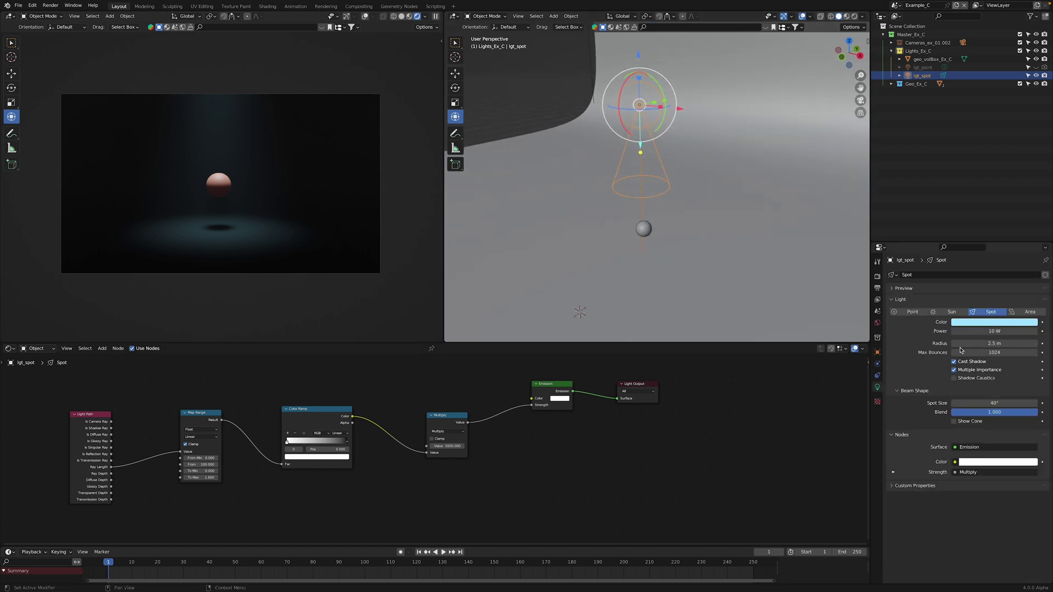
click(987, 343)
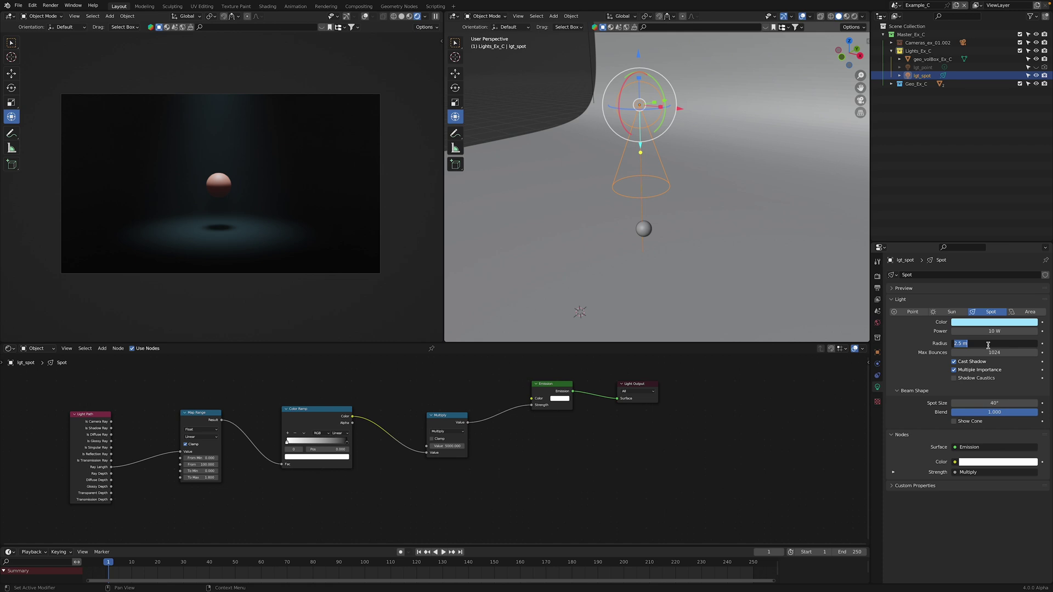
text(.526)
key(Return)
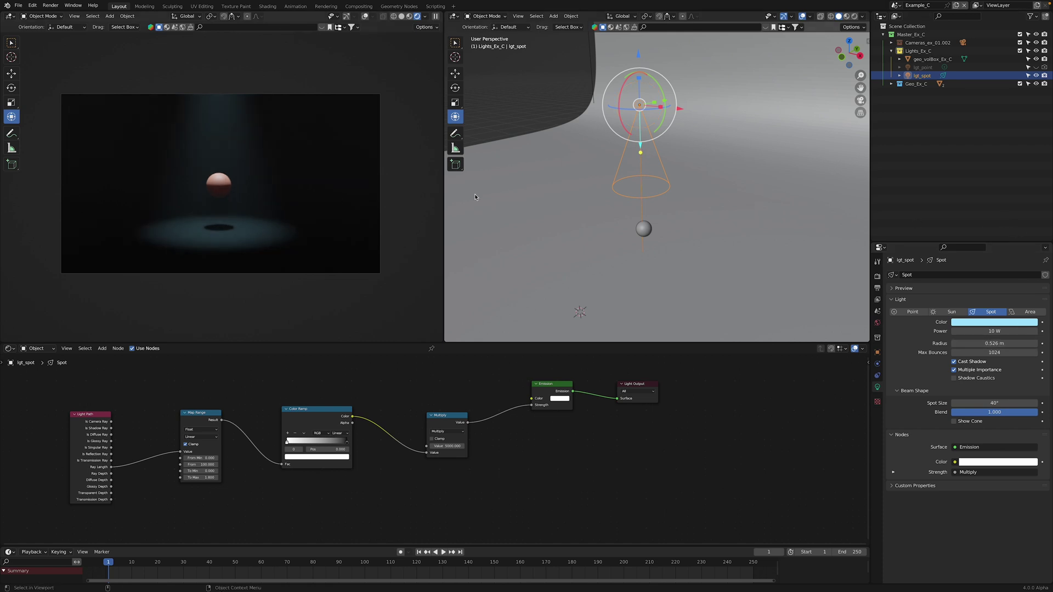
key(ctrl+z)
Step: Examine the beam of lgt_spot and highlight its decay nodes from Light Path to Multiply
middle_drag(643, 166, 639, 163)
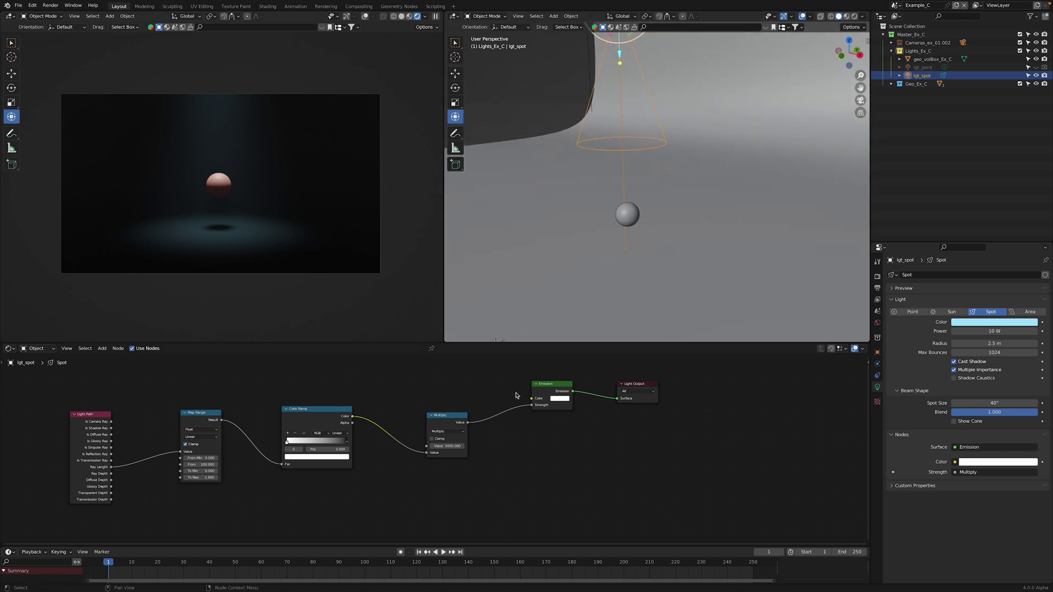
drag(491, 379, 19, 528)
middle_drag(332, 475, 307, 469)
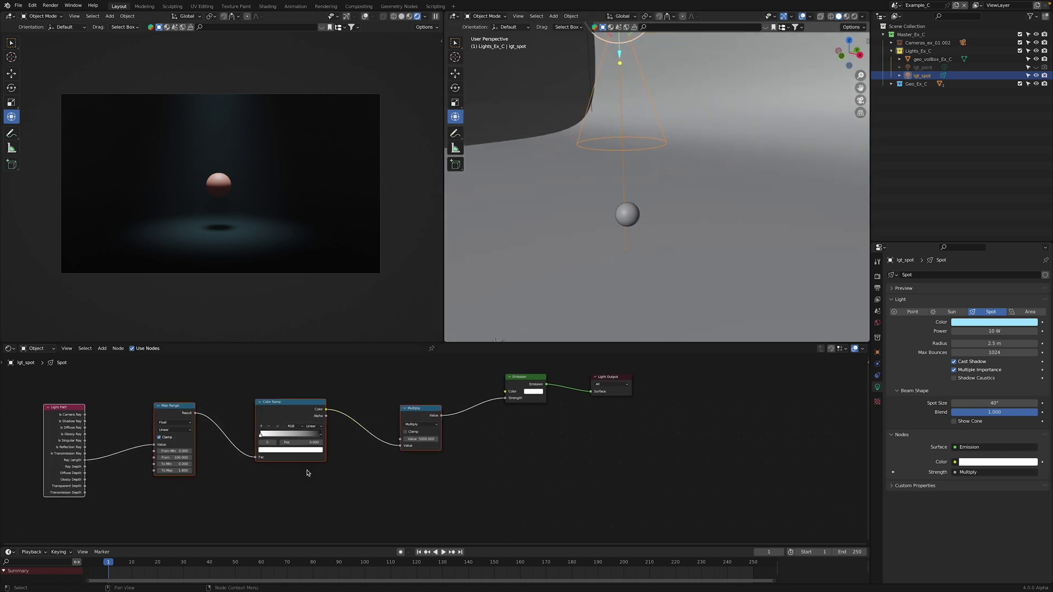
scroll(308, 461, down, 2)
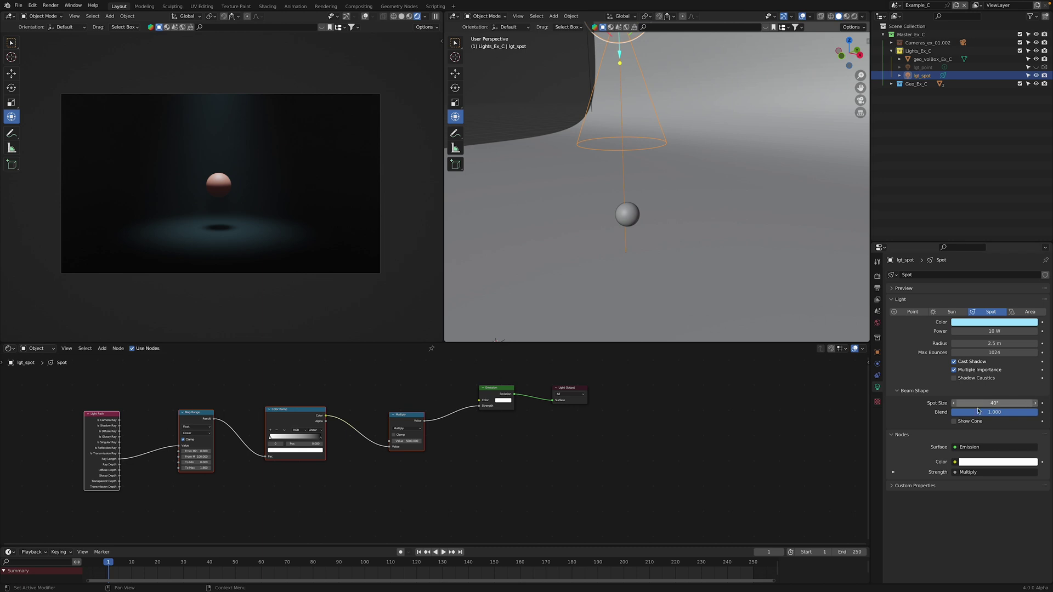
Step: Try lgt_spot with Blend at 0 and a radius of 0.526 m, and undo both changes
drag(995, 412, 950, 412)
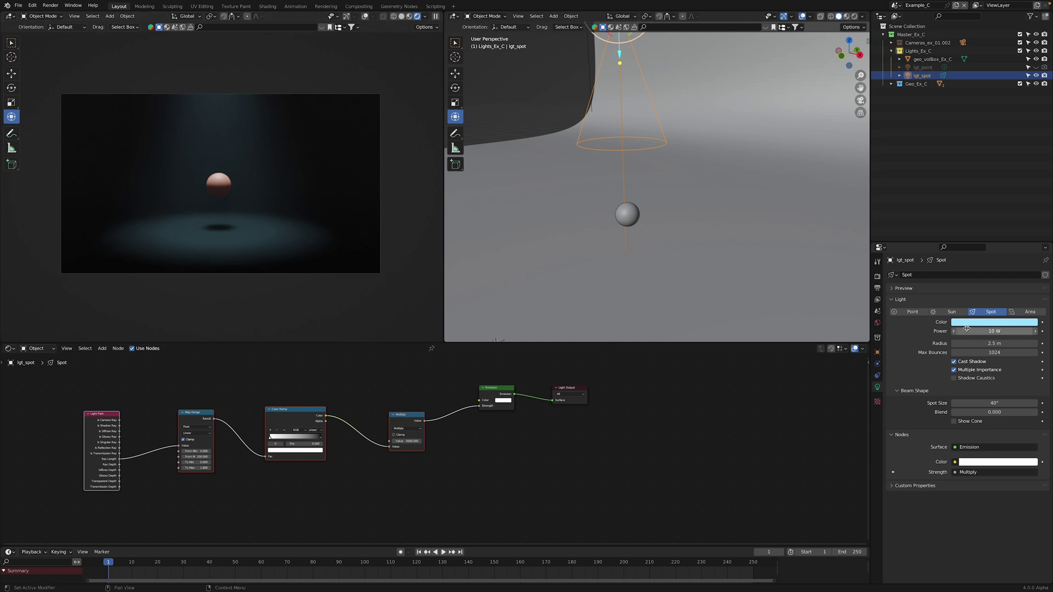
click(993, 344)
text(.525)
key(Return)
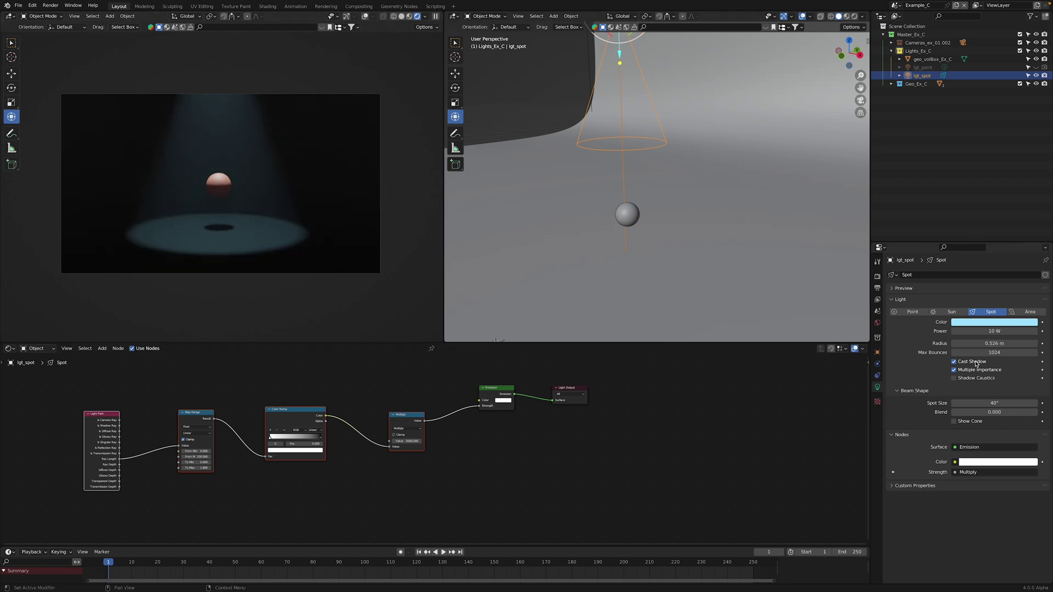
key(ctrl+z)
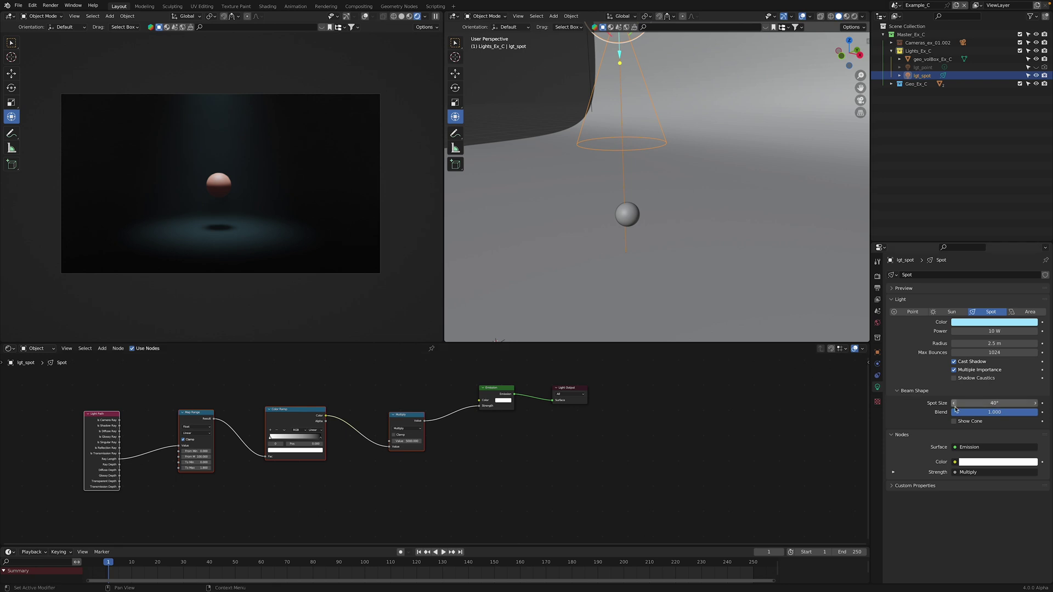
Step: Disconnect the Multiply output from the Emission strength of lgt_spot to compare without decay, and reconnect it
middle_drag(577, 434, 605, 431)
middle_drag(396, 429, 437, 436)
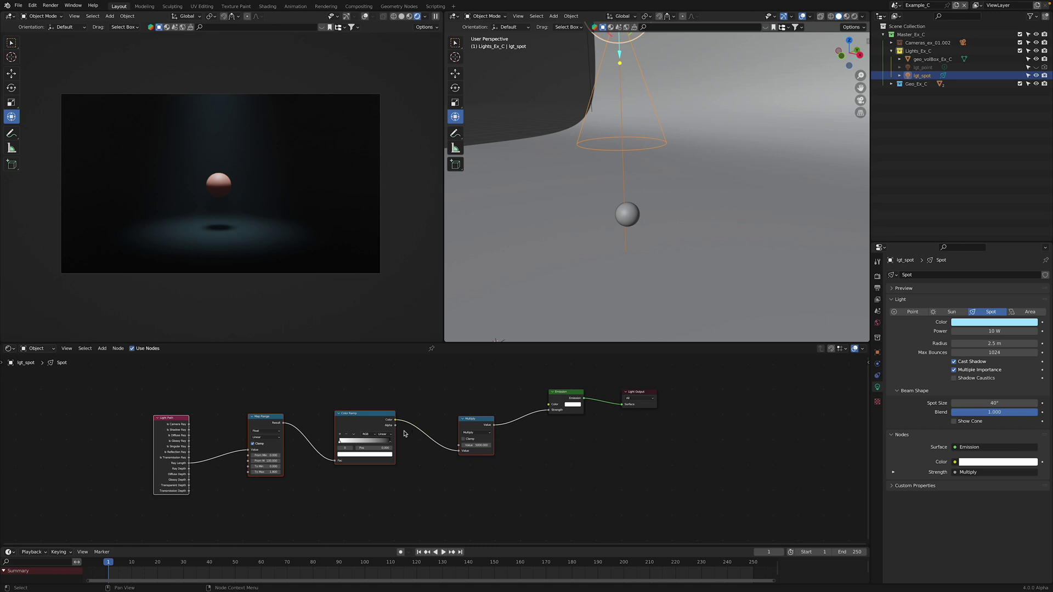
scroll(433, 439, up, 2)
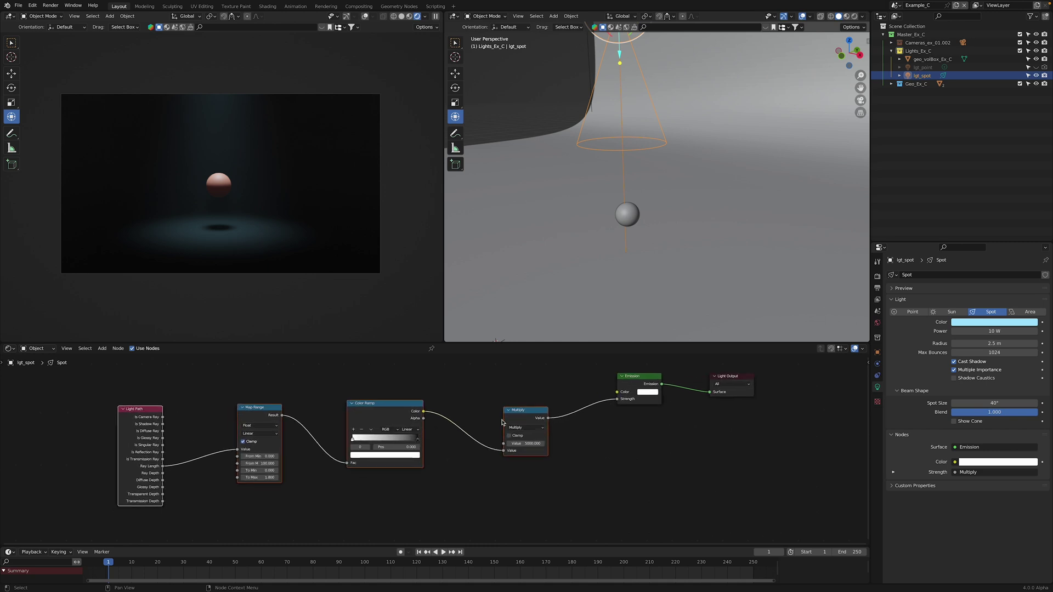
drag(620, 401, 581, 407)
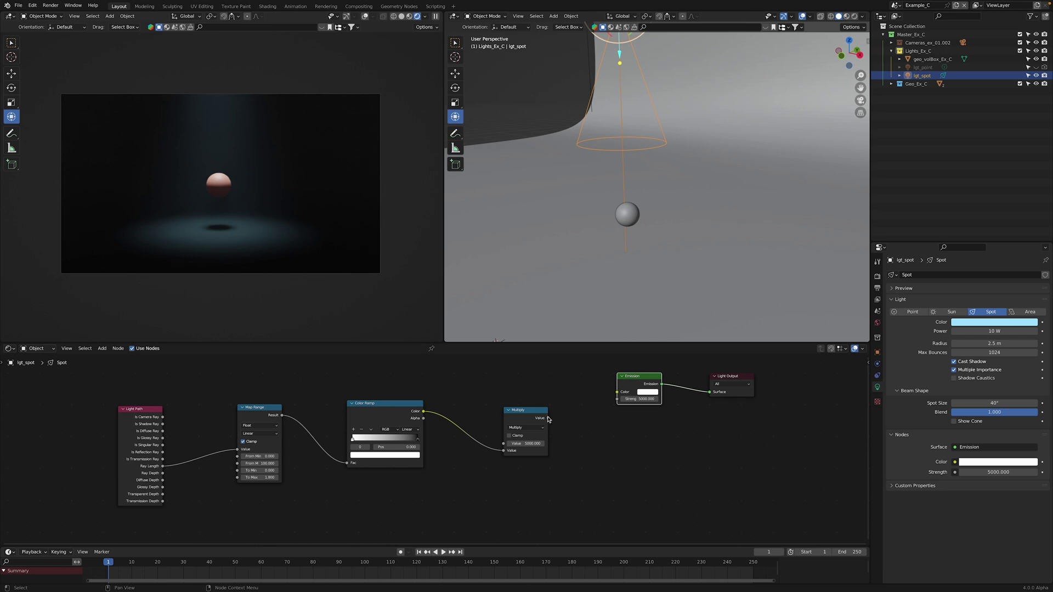
drag(548, 419, 616, 399)
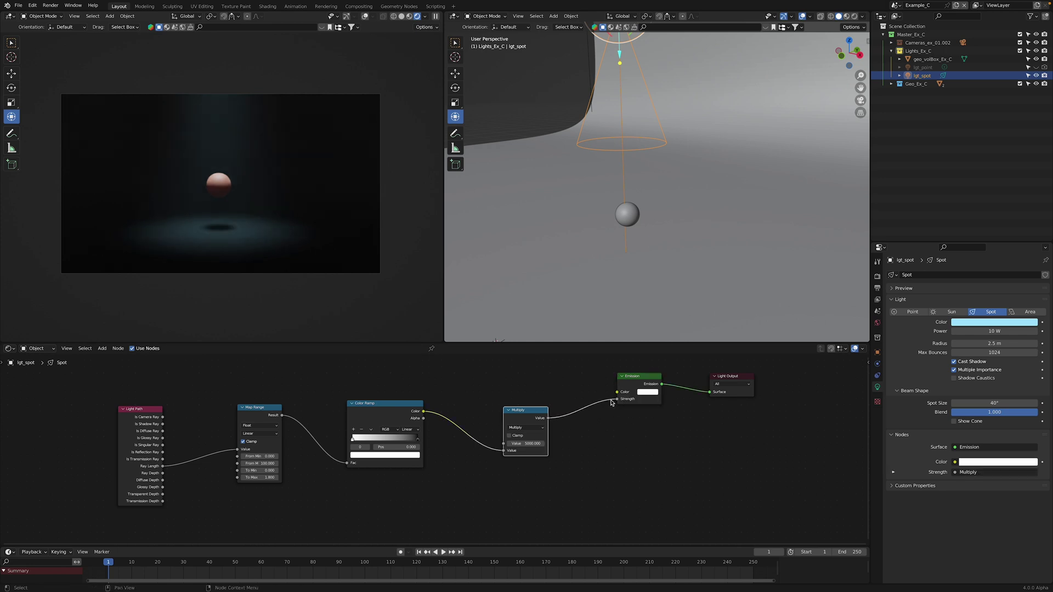
Step: Adjust the black stop of lgt_spot's Color Ramp and leave it at about 0.42 to shorten the decay
scroll(551, 434, up, 2)
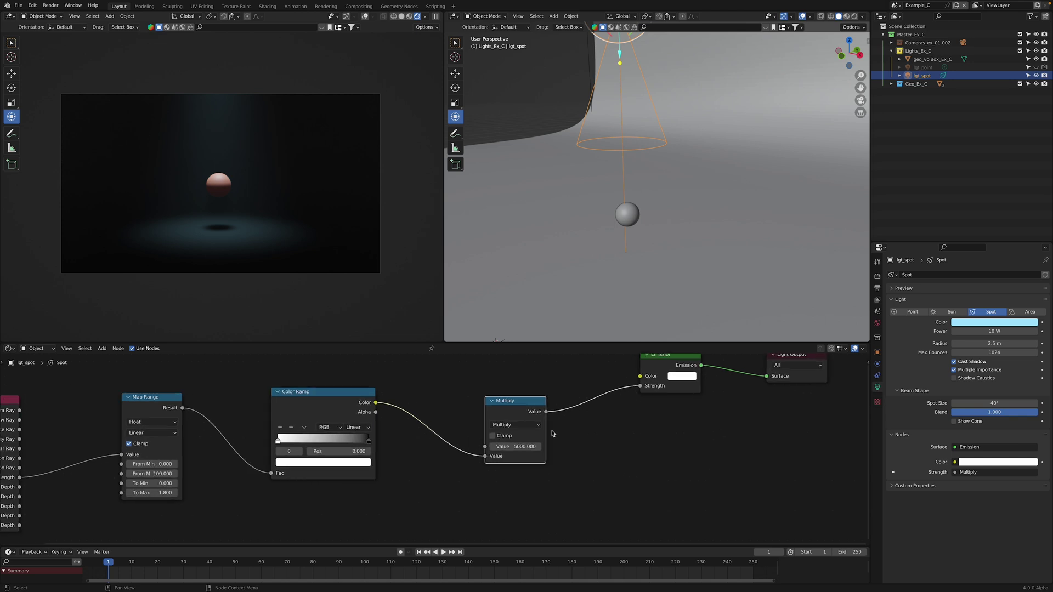
middle_drag(586, 410, 583, 416)
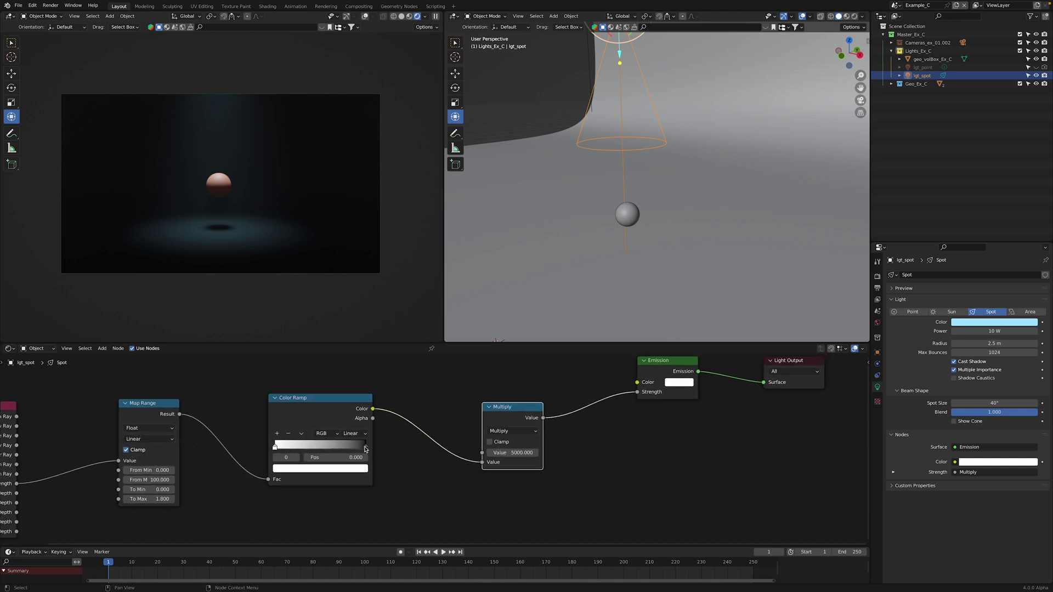
drag(365, 449, 418, 440)
scroll(433, 439, down, 2)
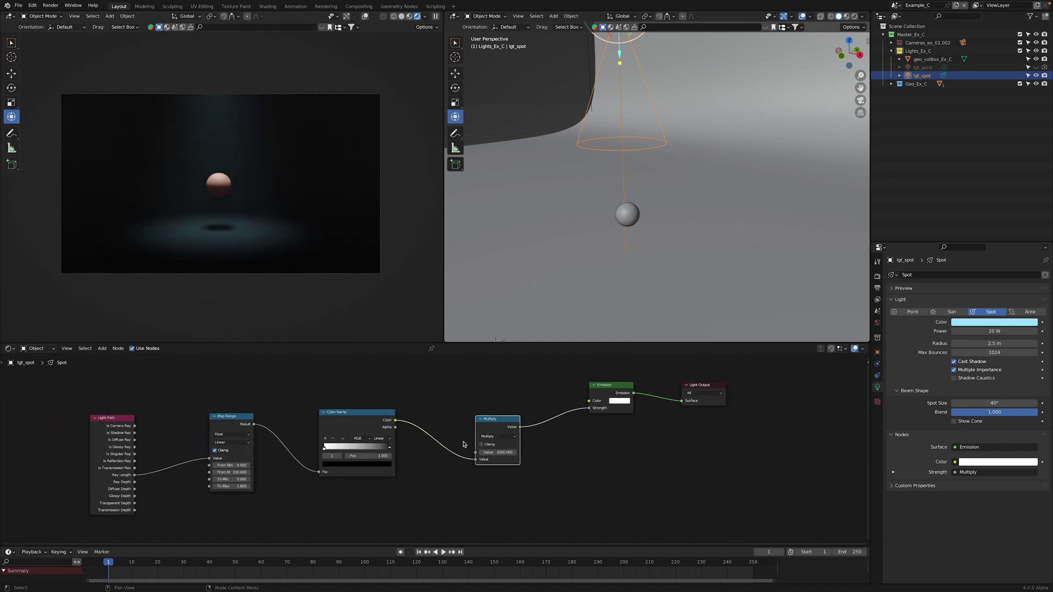
scroll(306, 448, up, 3)
drag(314, 449, 351, 451)
drag(419, 450, 360, 453)
scroll(378, 451, down, 1)
Step: Try raising the sphere about 3.66 m closer to the spot light, and undo the move
click(222, 193)
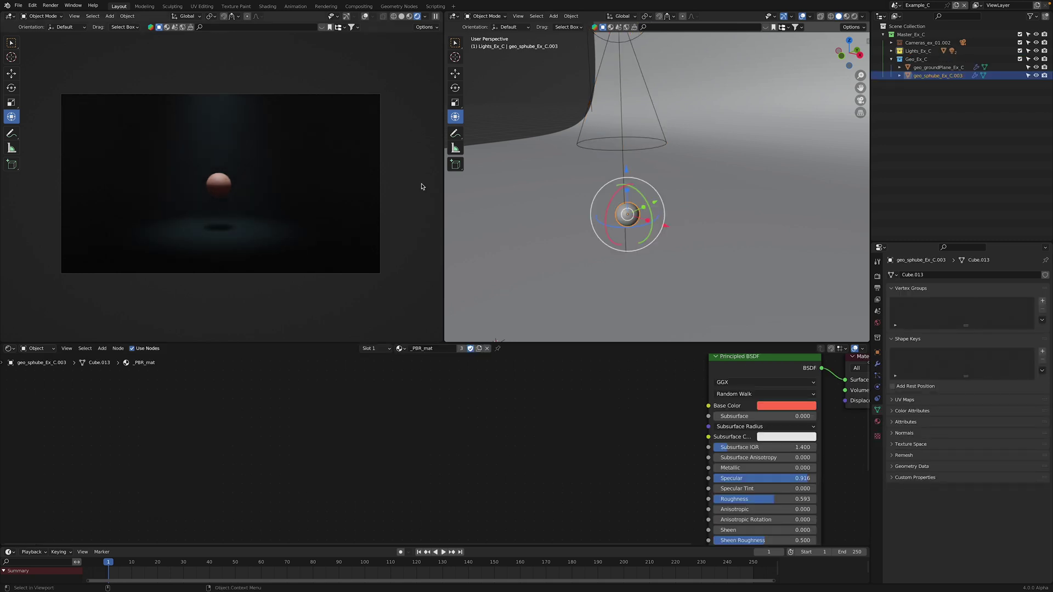
drag(629, 173, 624, 140)
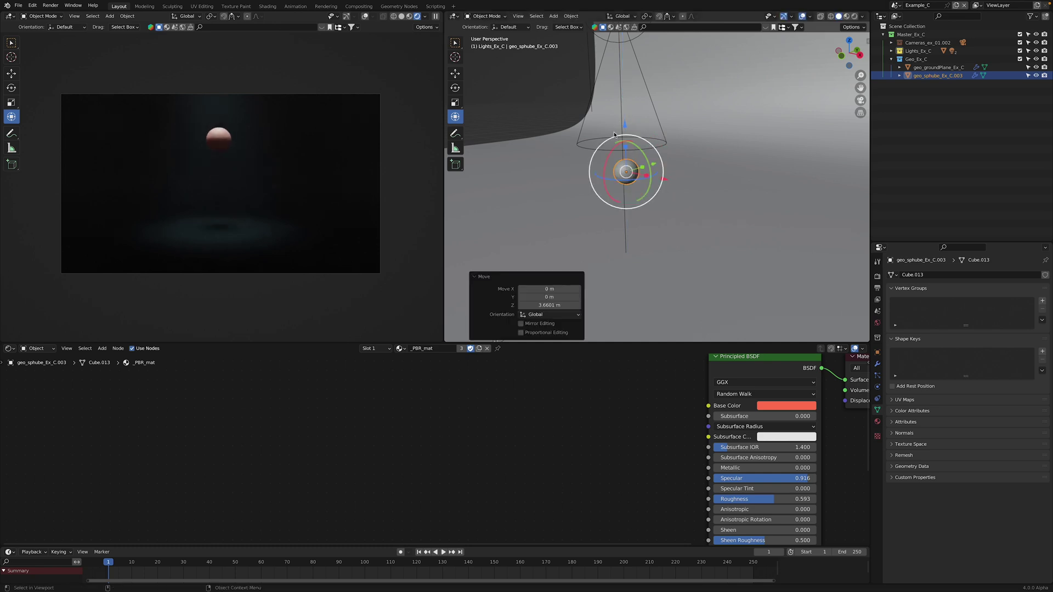
key(ctrl+z)
Step: Examine the node tree of the sphere's _PBR_mat material
scroll(512, 404, down, 5)
middle_drag(561, 411, 395, 405)
scroll(464, 437, down, 7)
scroll(506, 408, up, 4)
scroll(508, 408, up, 2)
middle_drag(497, 408, 475, 402)
scroll(476, 406, down, 3)
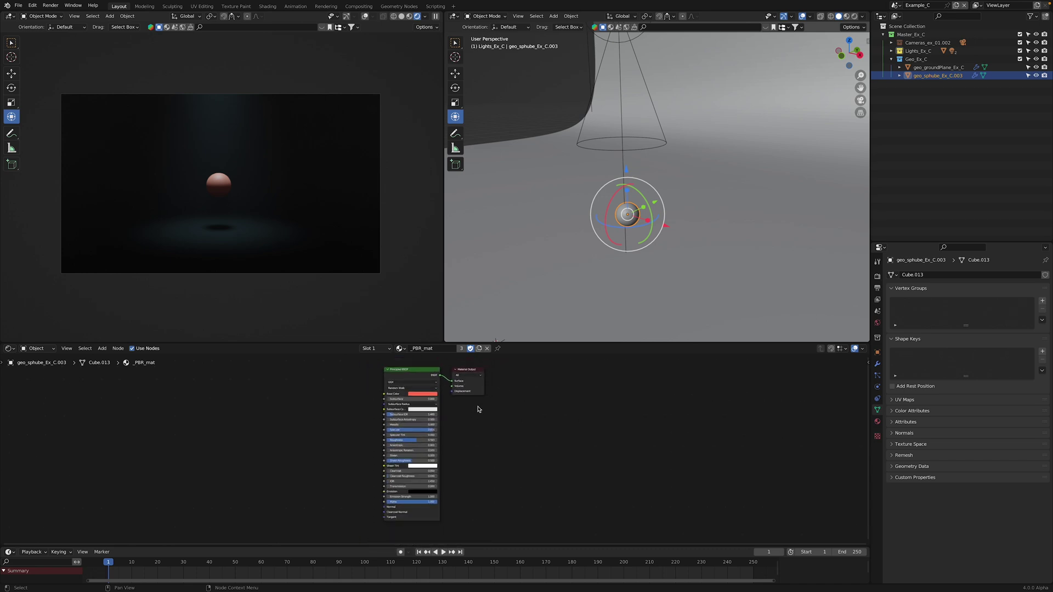
middle_drag(478, 409, 464, 415)
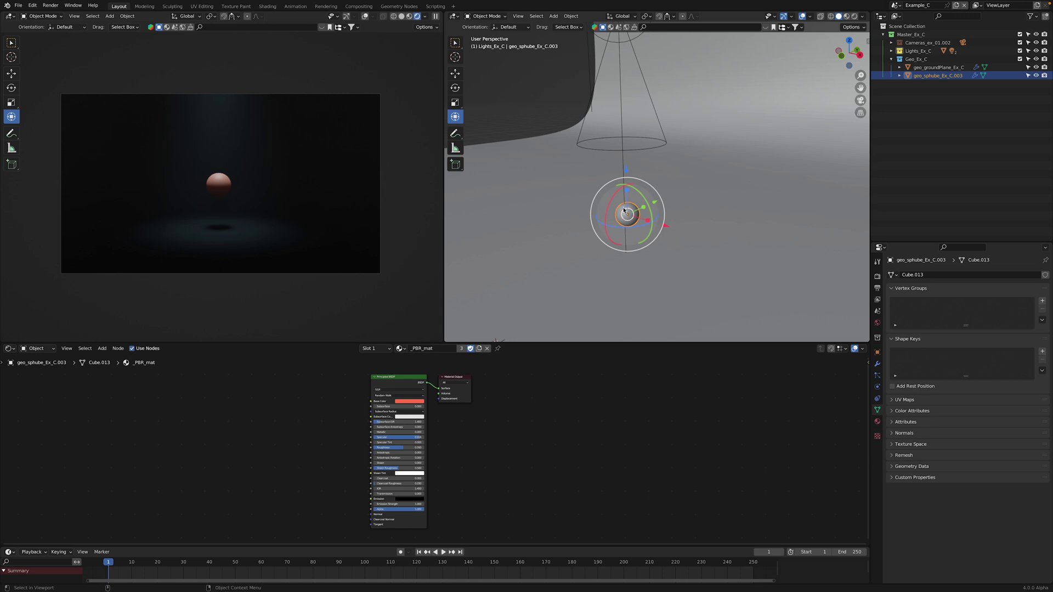
Step: Select lgt_spot again and review its decay node chain from Light Path to Light Output
click(649, 152)
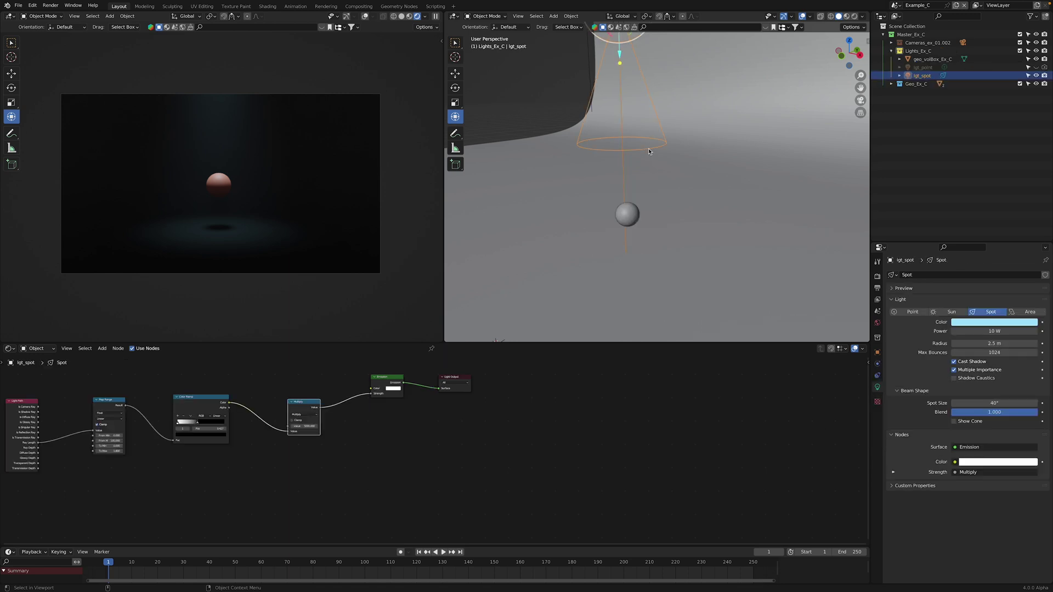
scroll(272, 406, down, 3)
scroll(339, 409, up, 2)
middle_drag(257, 407, 409, 410)
scroll(377, 415, up, 1)
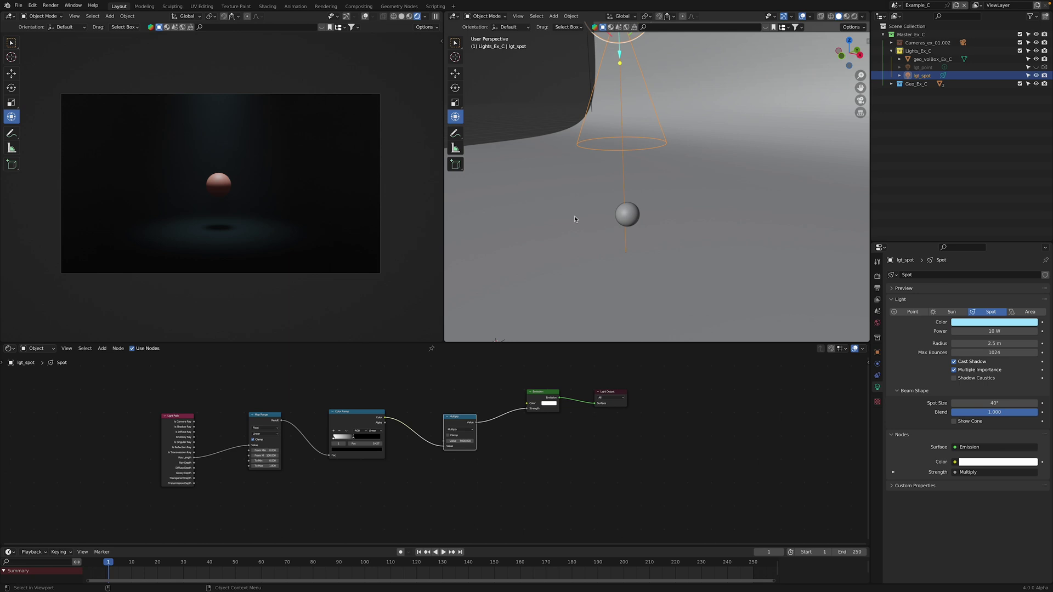
scroll(617, 218, down, 1)
scroll(625, 215, up, 1)
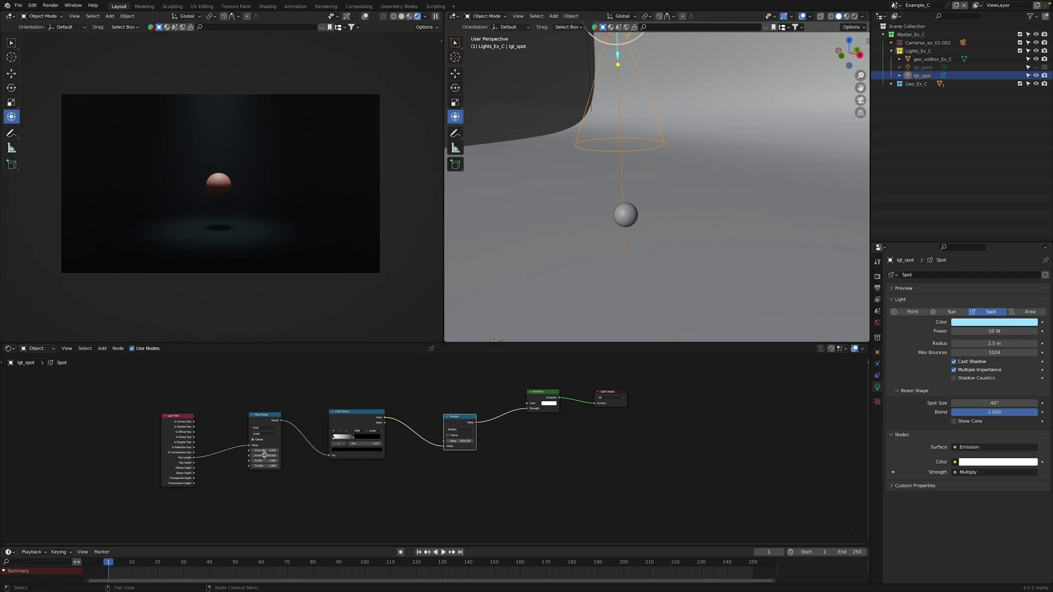
middle_drag(384, 426, 339, 418)
middle_drag(381, 389, 372, 406)
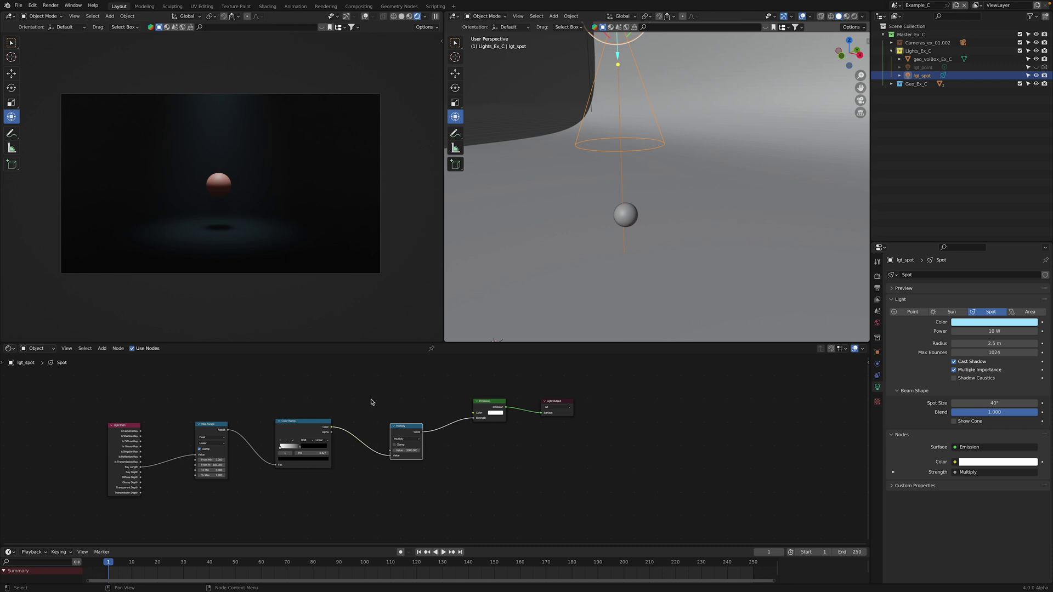
middle_drag(378, 400, 415, 396)
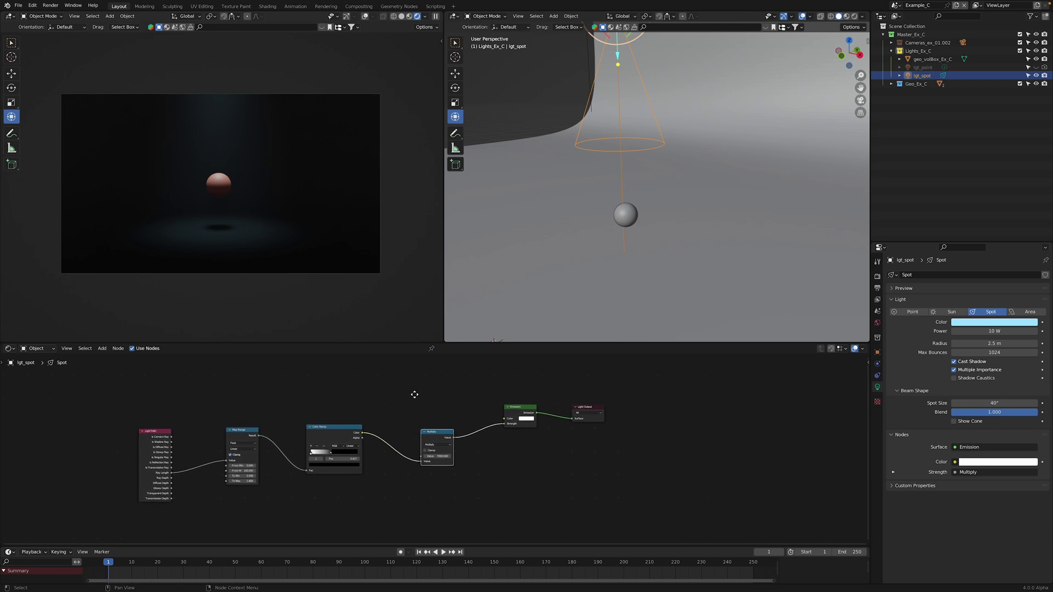